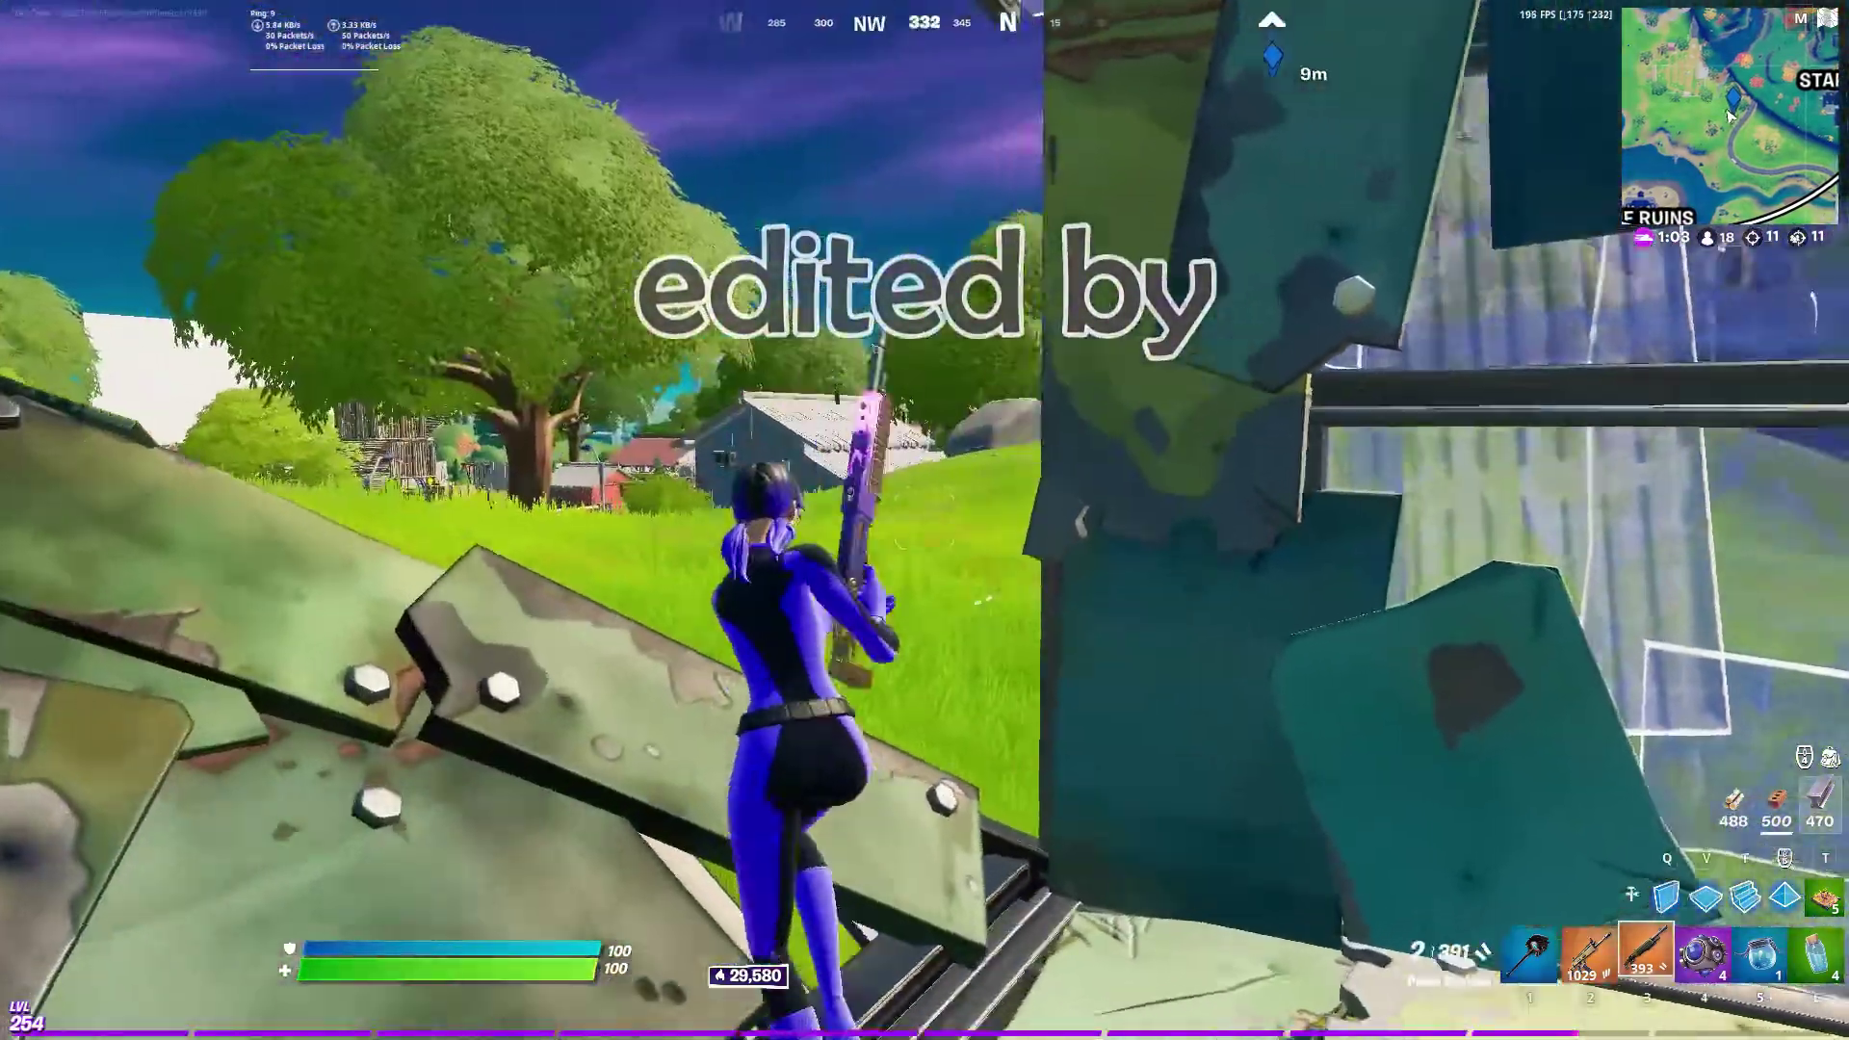
key(3)
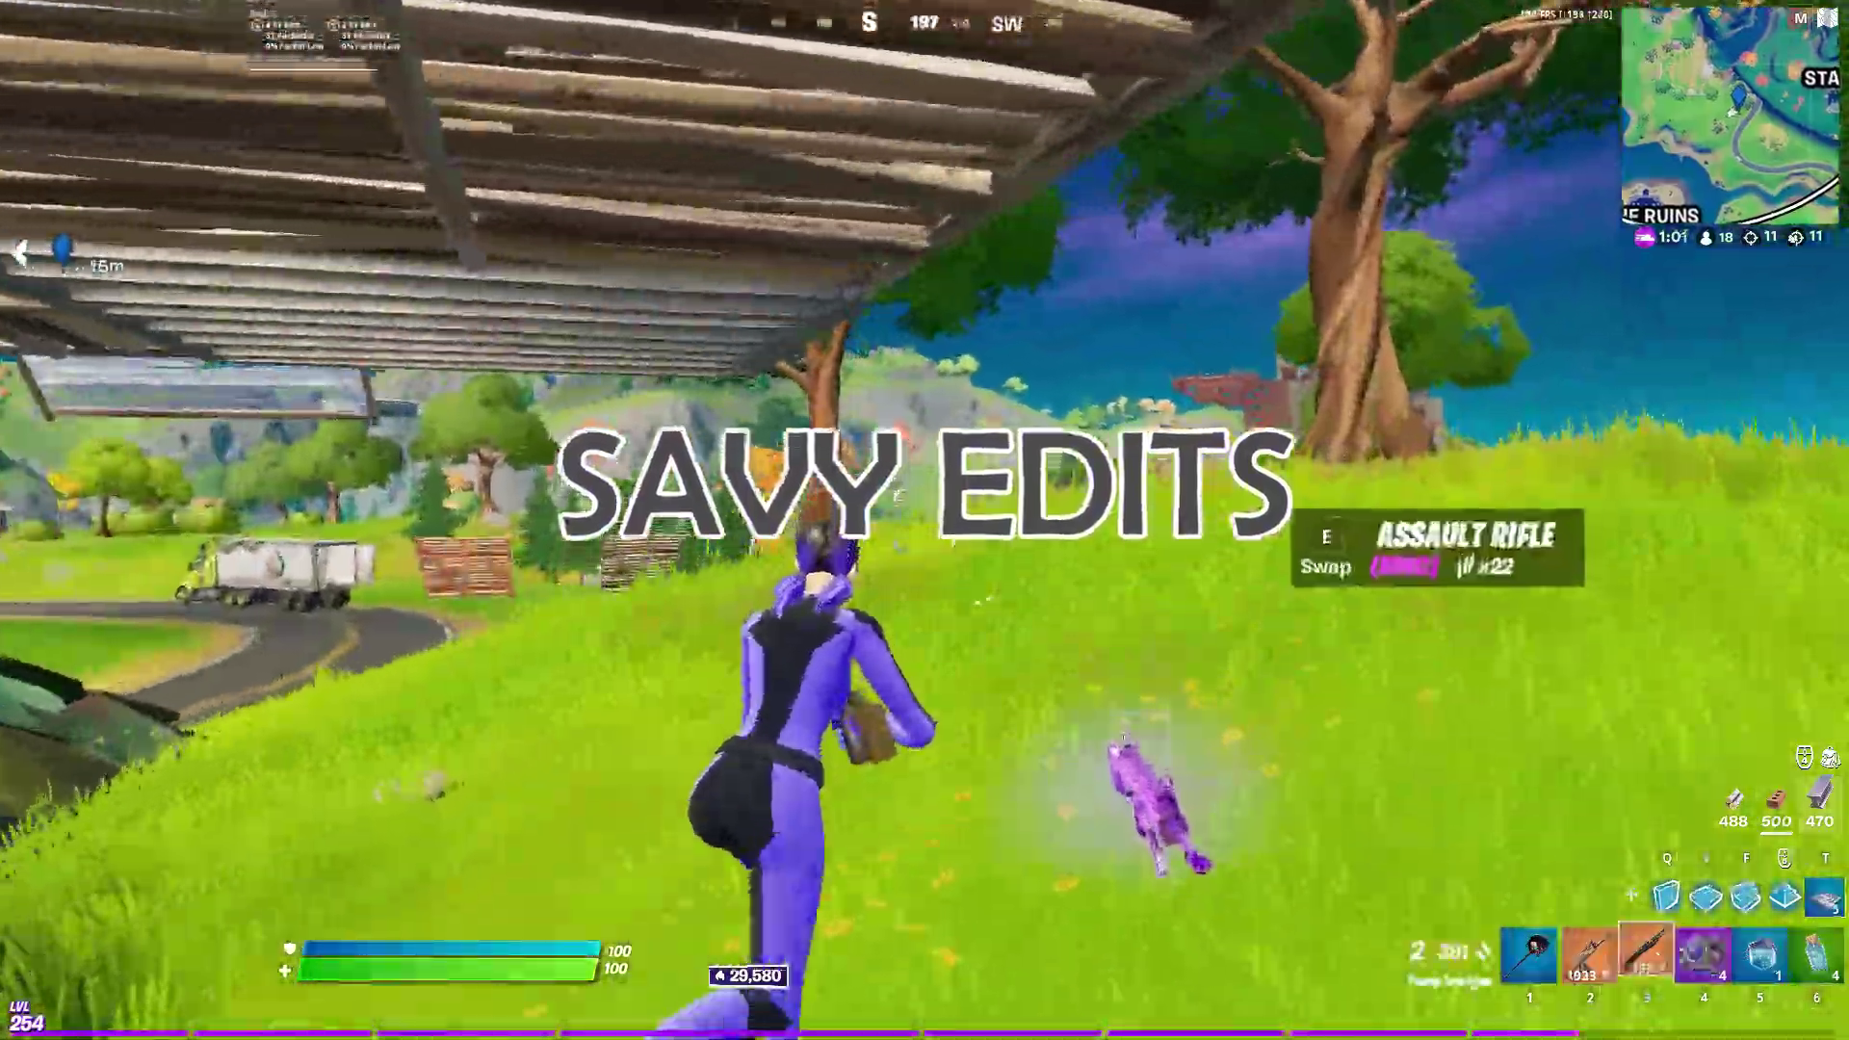
key(r)
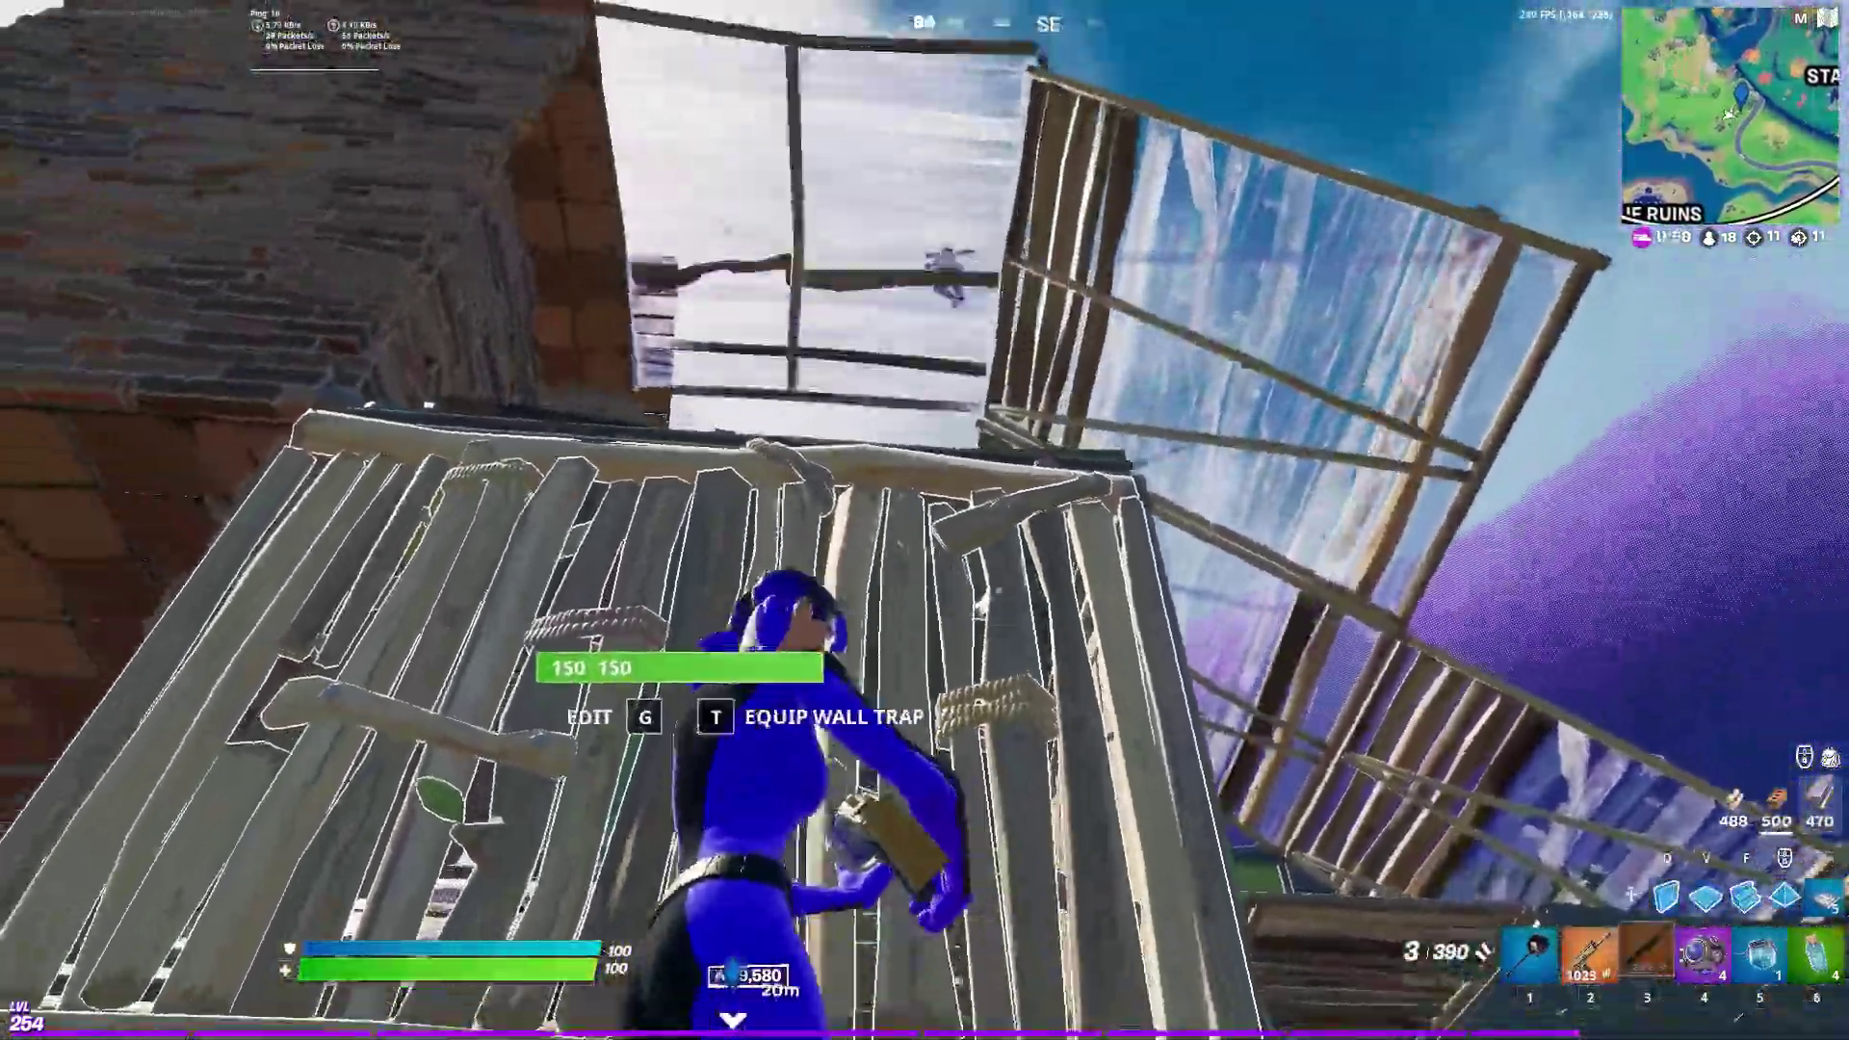
key(v)
click(924, 520)
key(3)
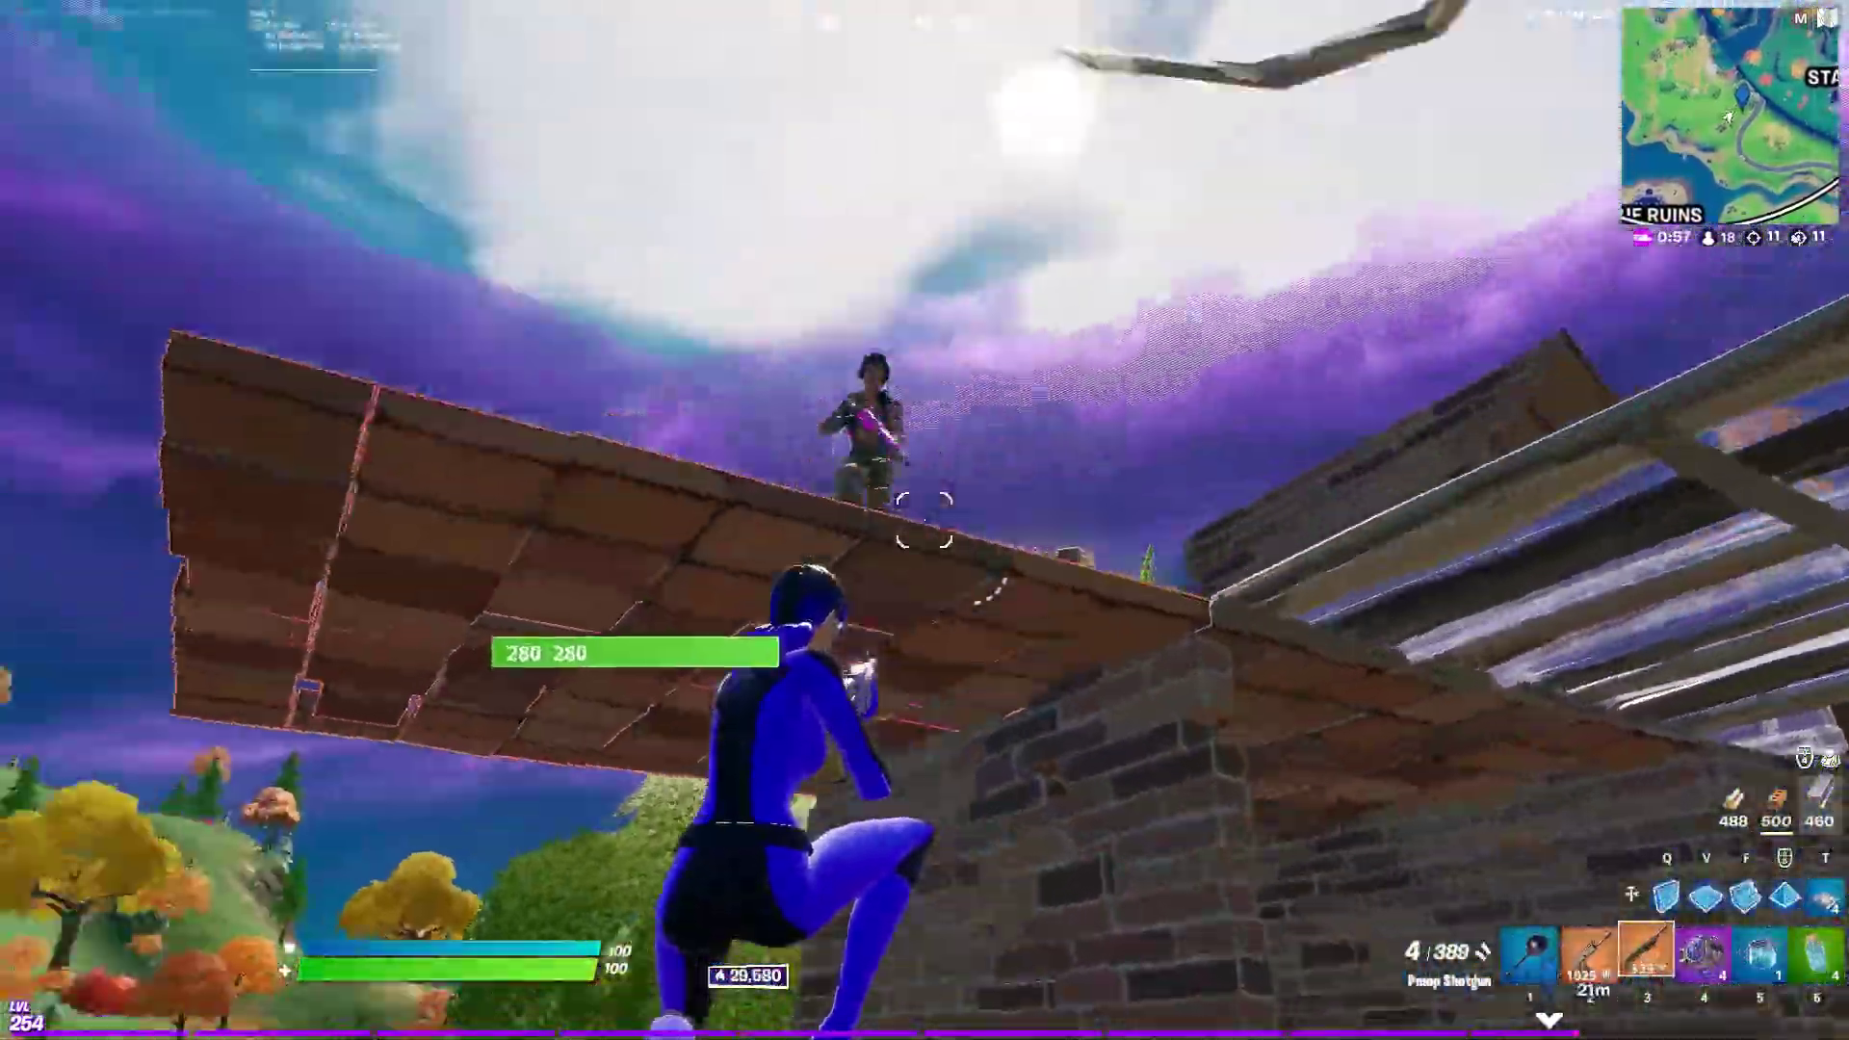
click(924, 520)
key(q)
click(924, 520)
key(v)
click(925, 520)
key(3)
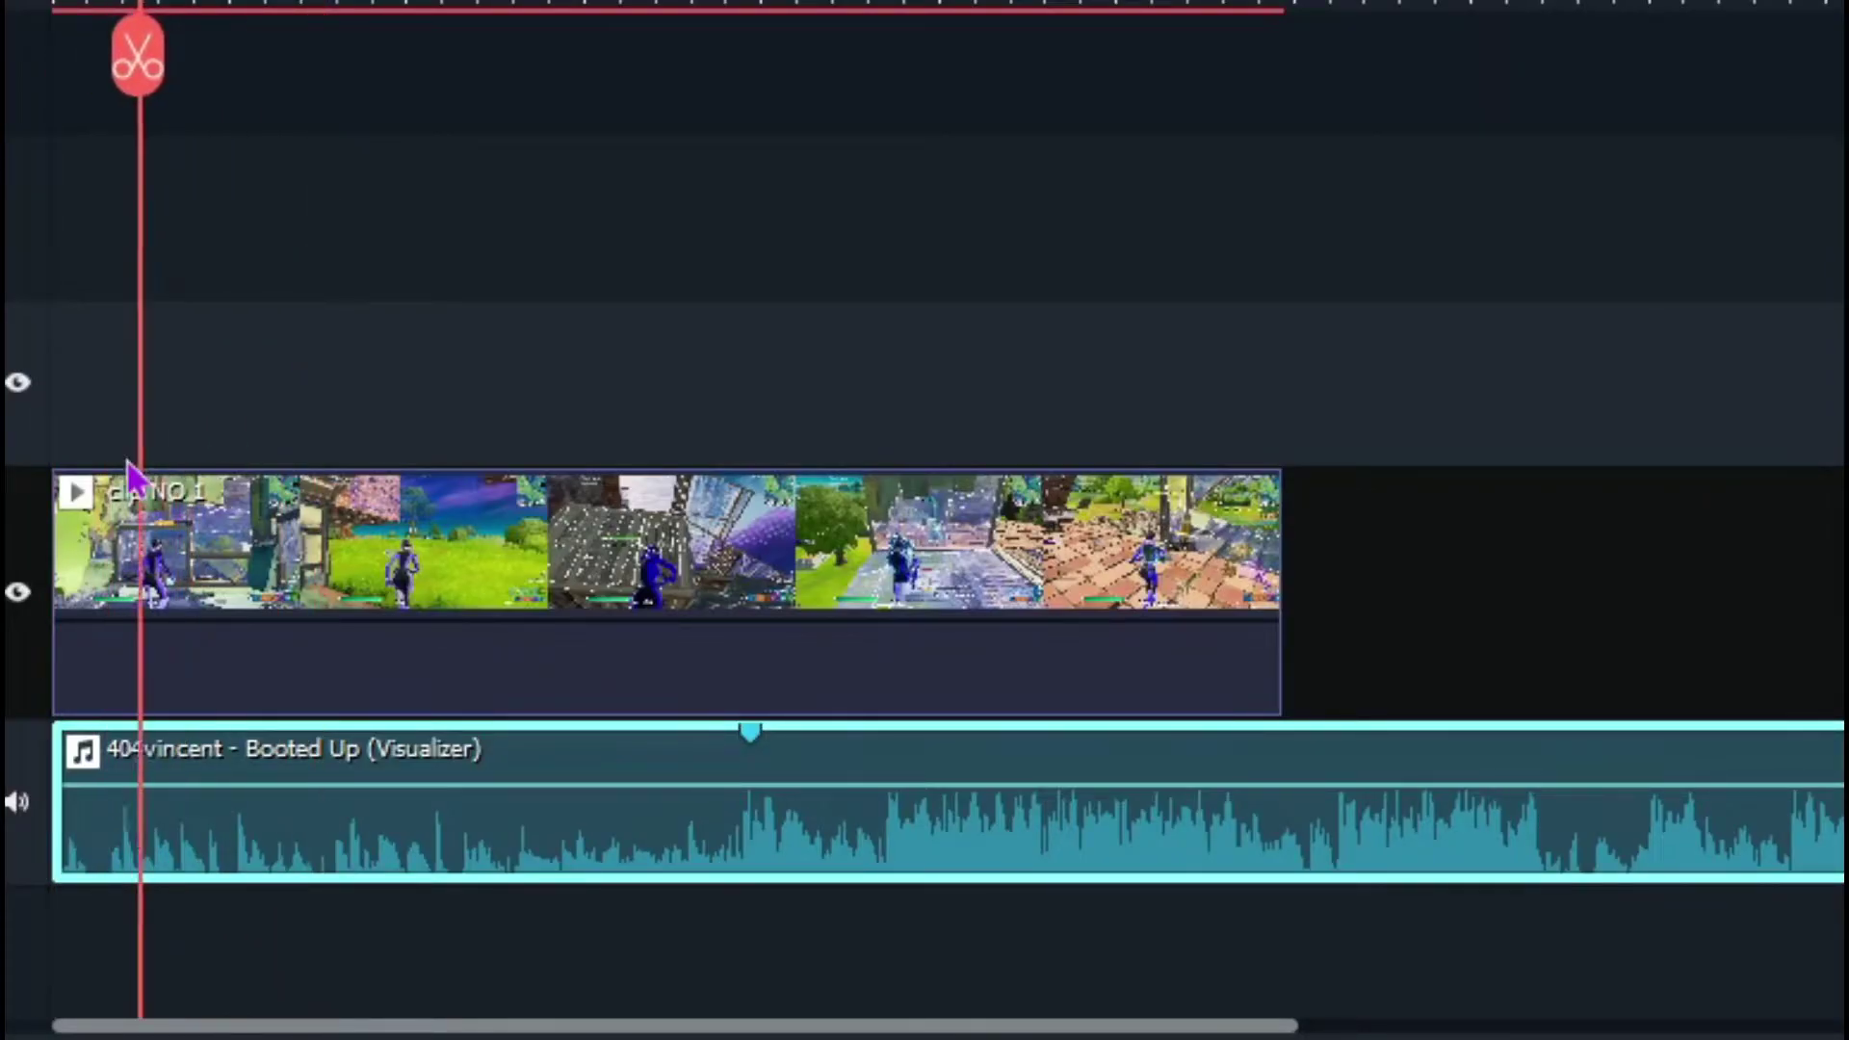
Step: Play the gameplay clip with the song and bring the playhead back near the music's beat marker at 00:00:08:05
click(120, 452)
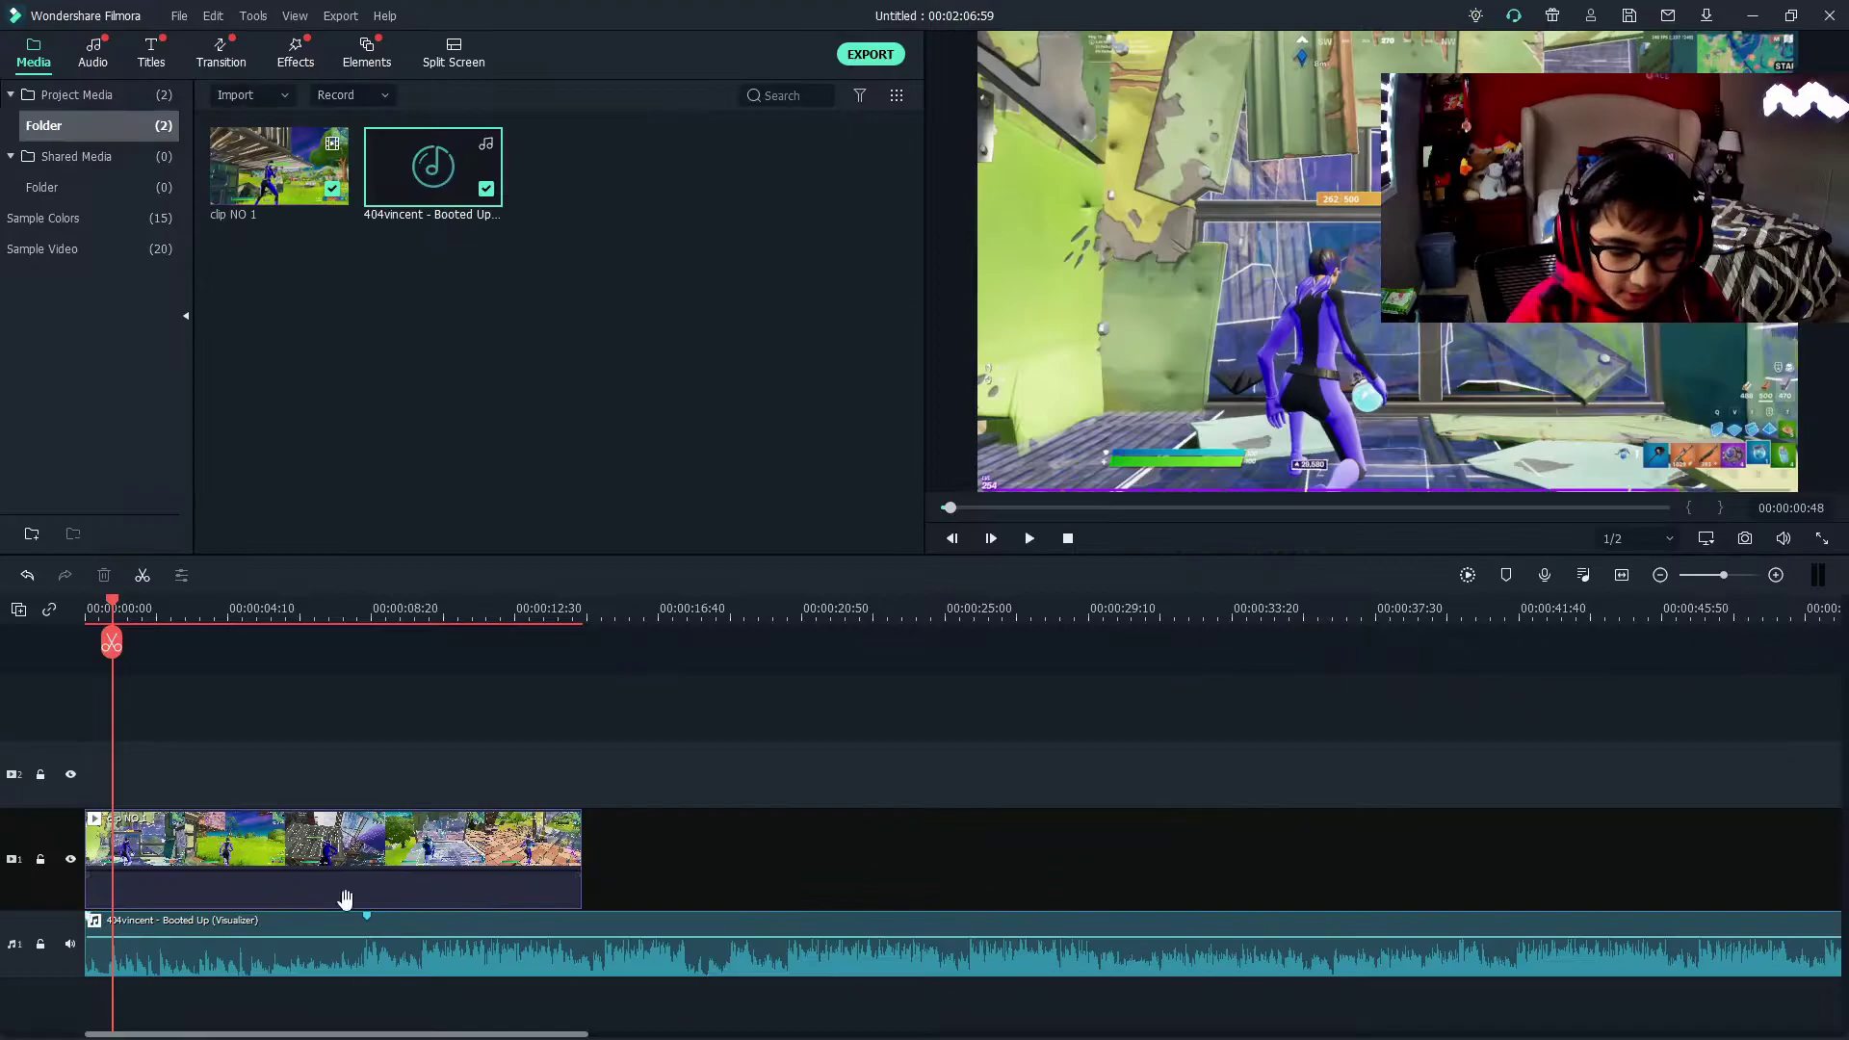
key(space)
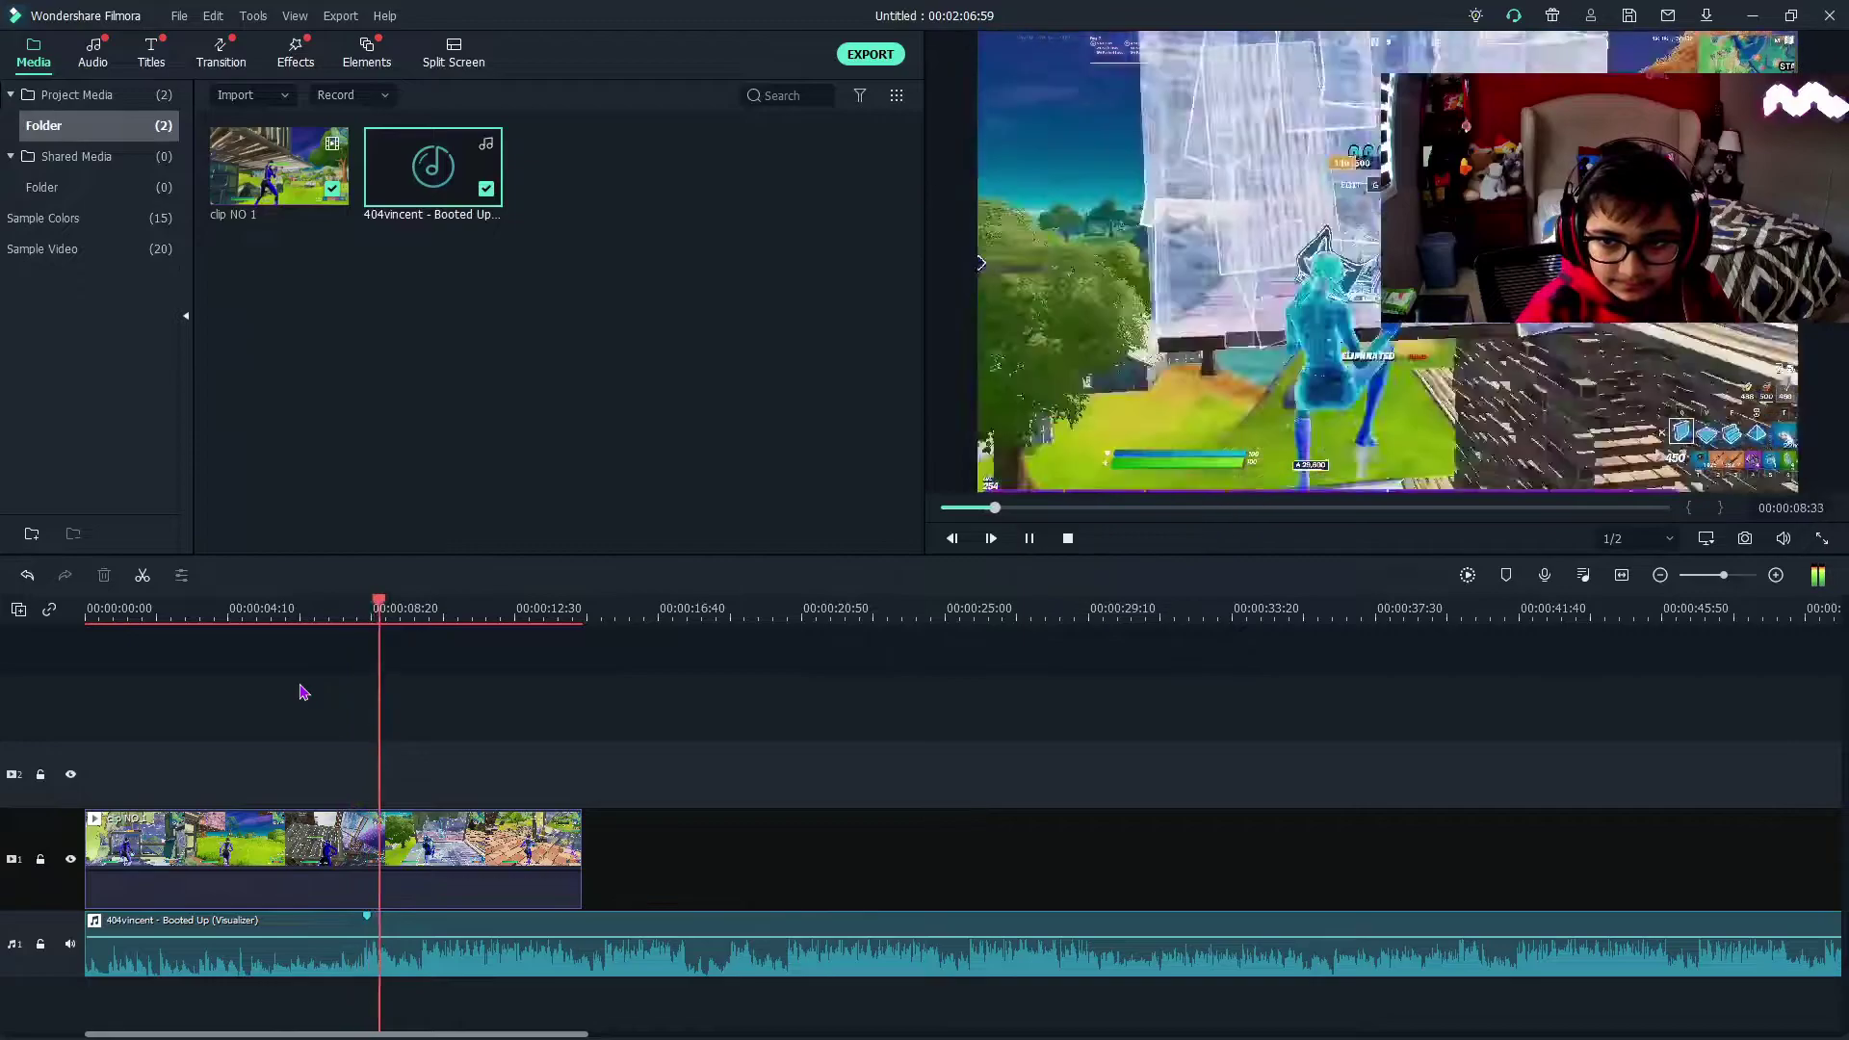
key(space)
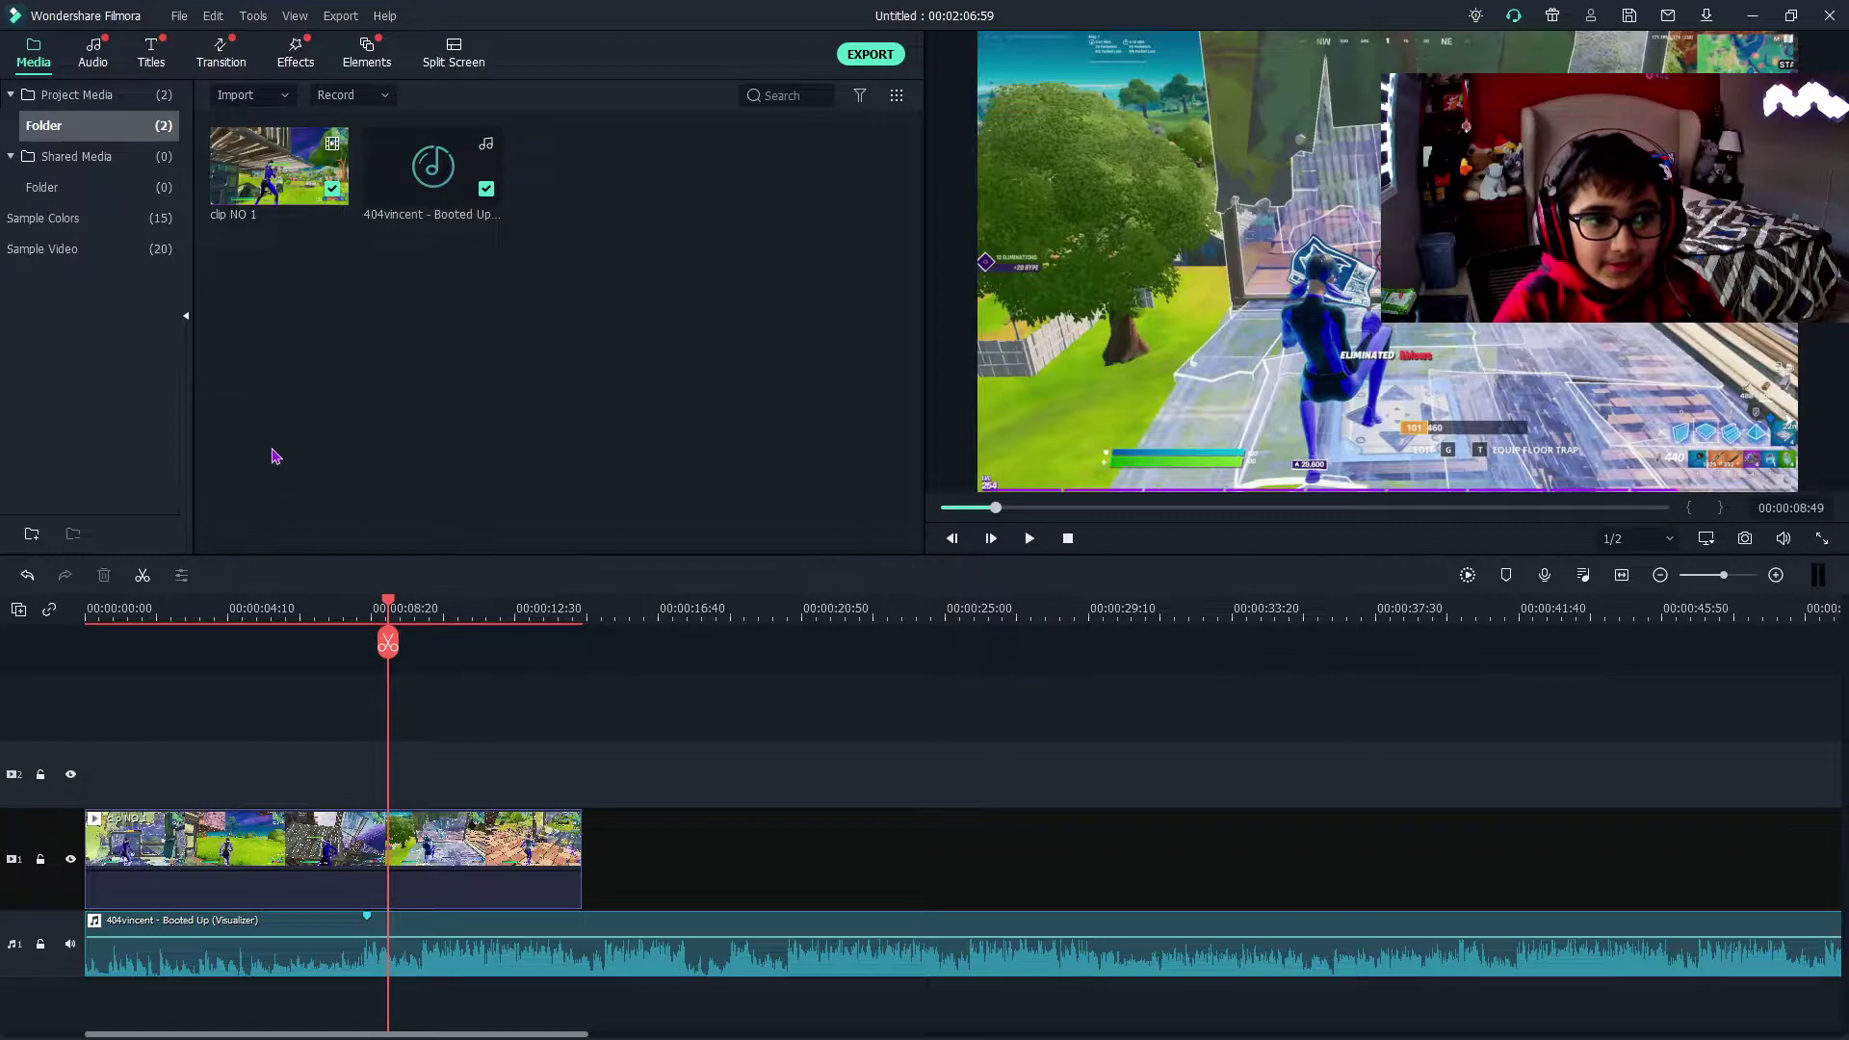
drag(394, 615, 367, 652)
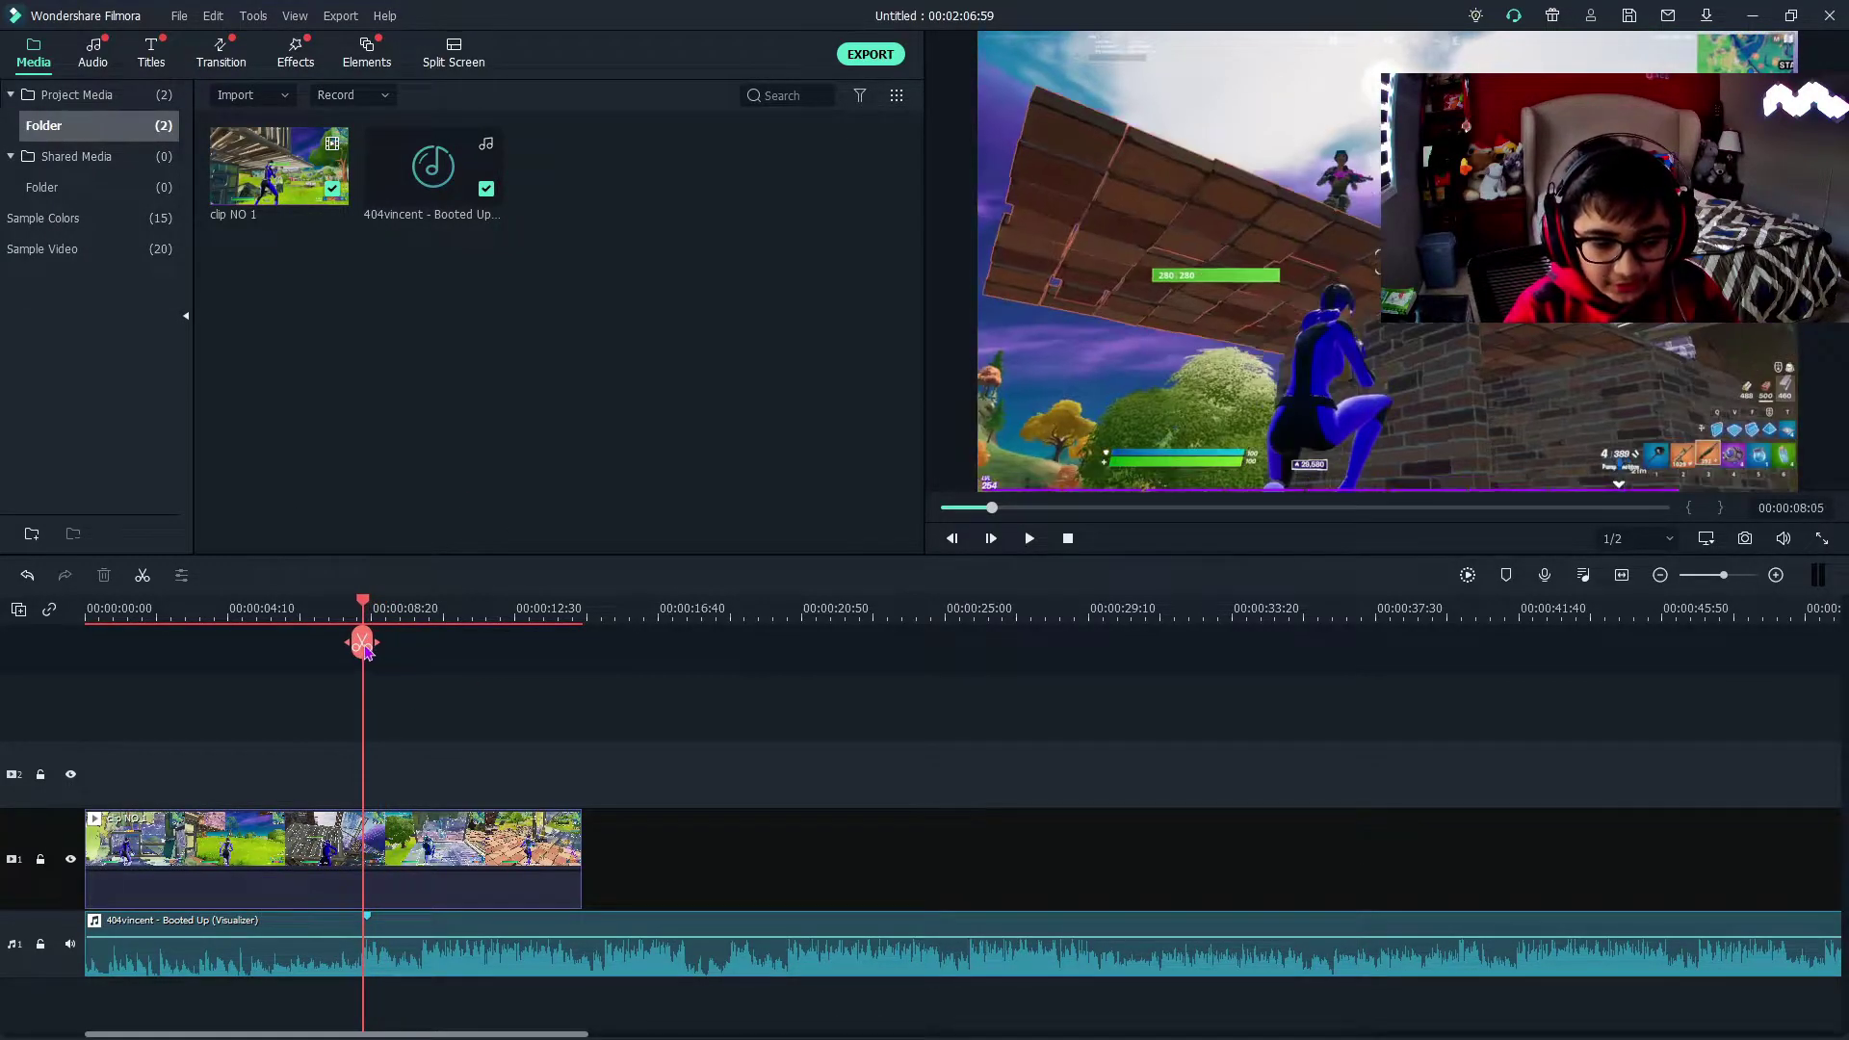
double_click(435, 463)
click(906, 23)
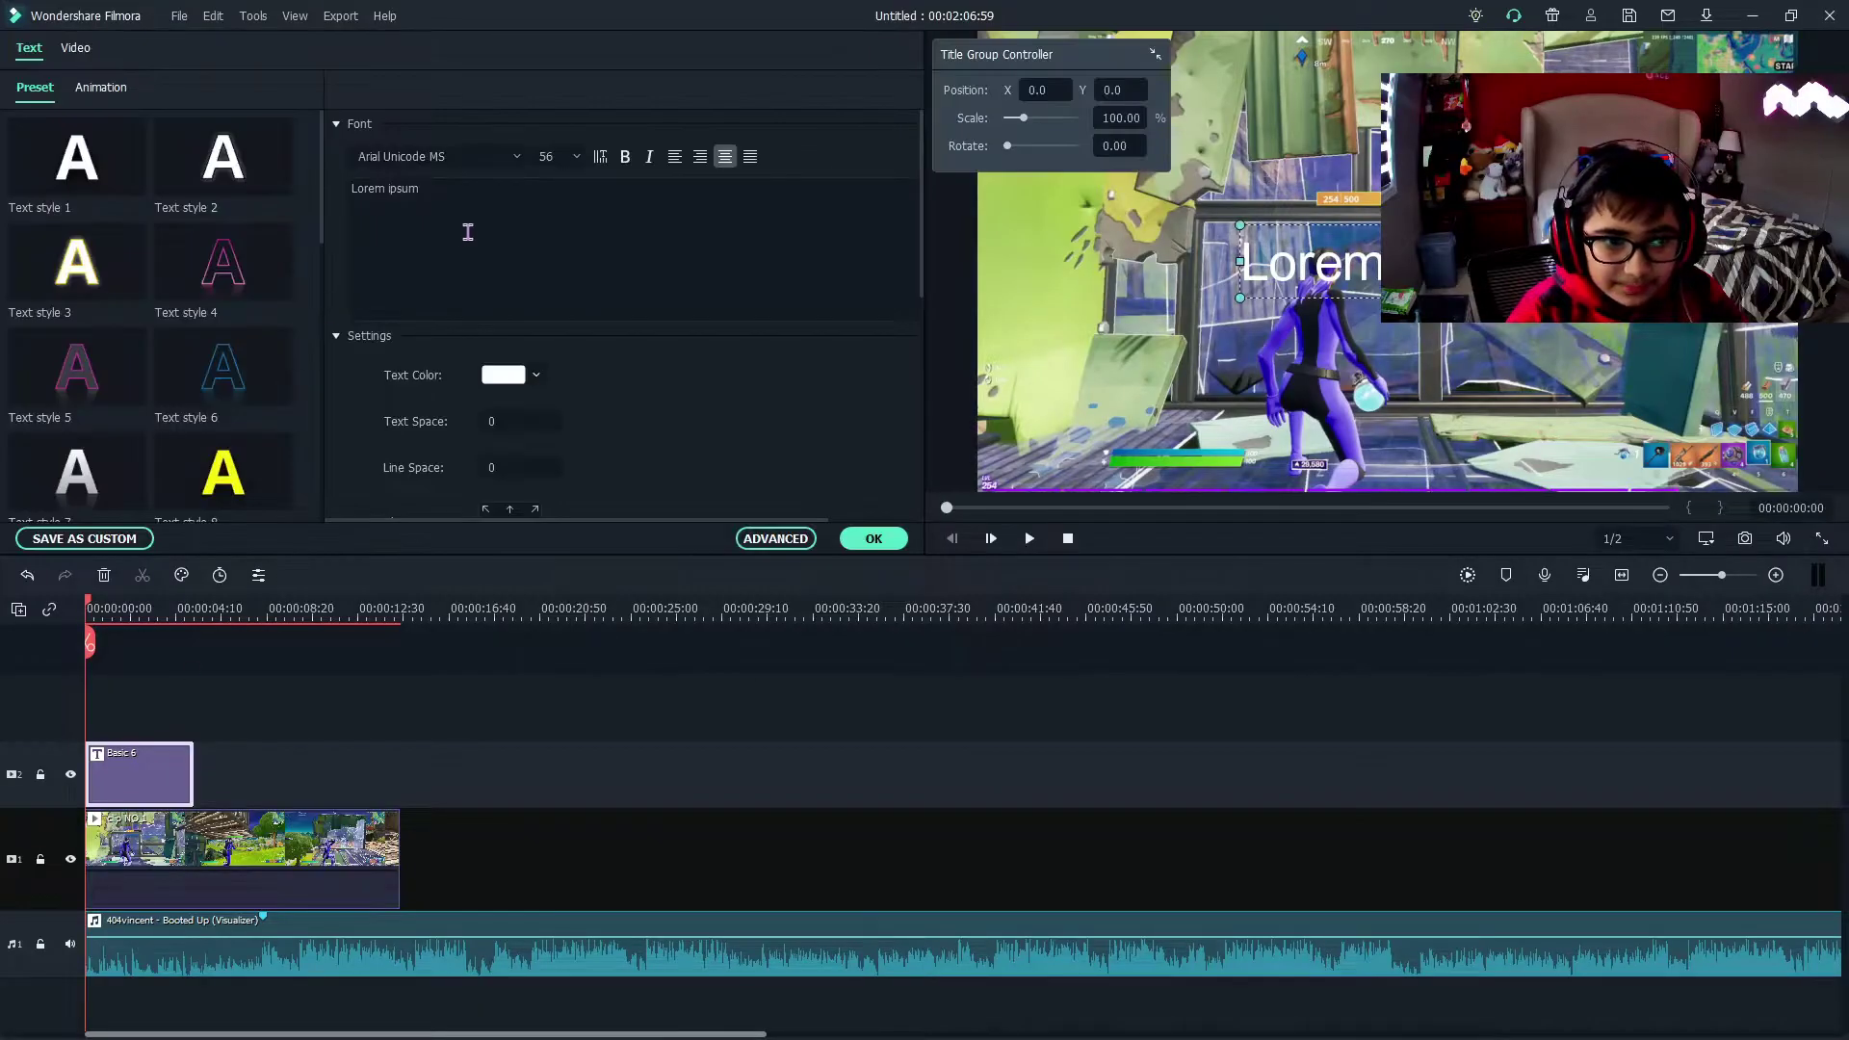
Step: Clear the placeholder text of the Basic 6 title at the start of the timeline
click(465, 203)
key(ctrl+a)
key(BackSpace)
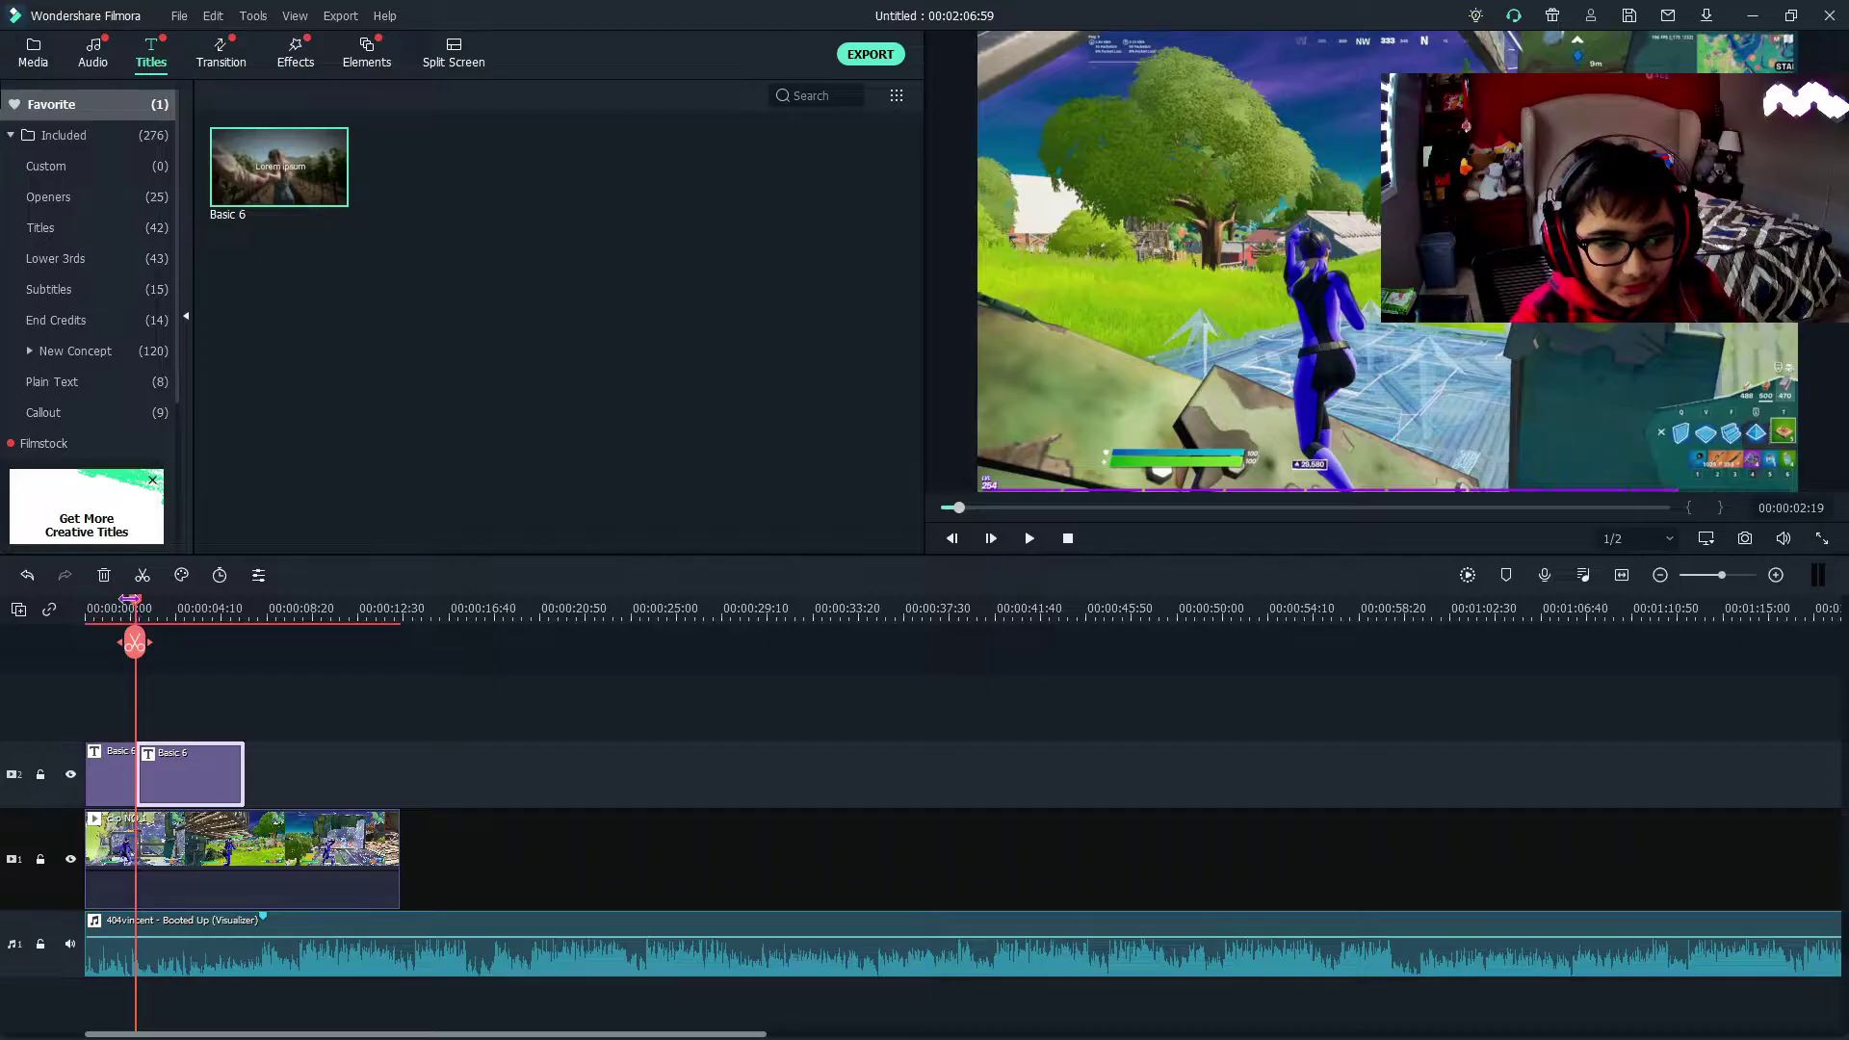
Step: Set the second Basic 6 title's font to Berlin Sans FB and make its text read SAVY EDITS
mouse_move(136, 655)
mouse_down()
mouse_move(107, 654)
mouse_move(151, 660)
mouse_up()
double_click(174, 770)
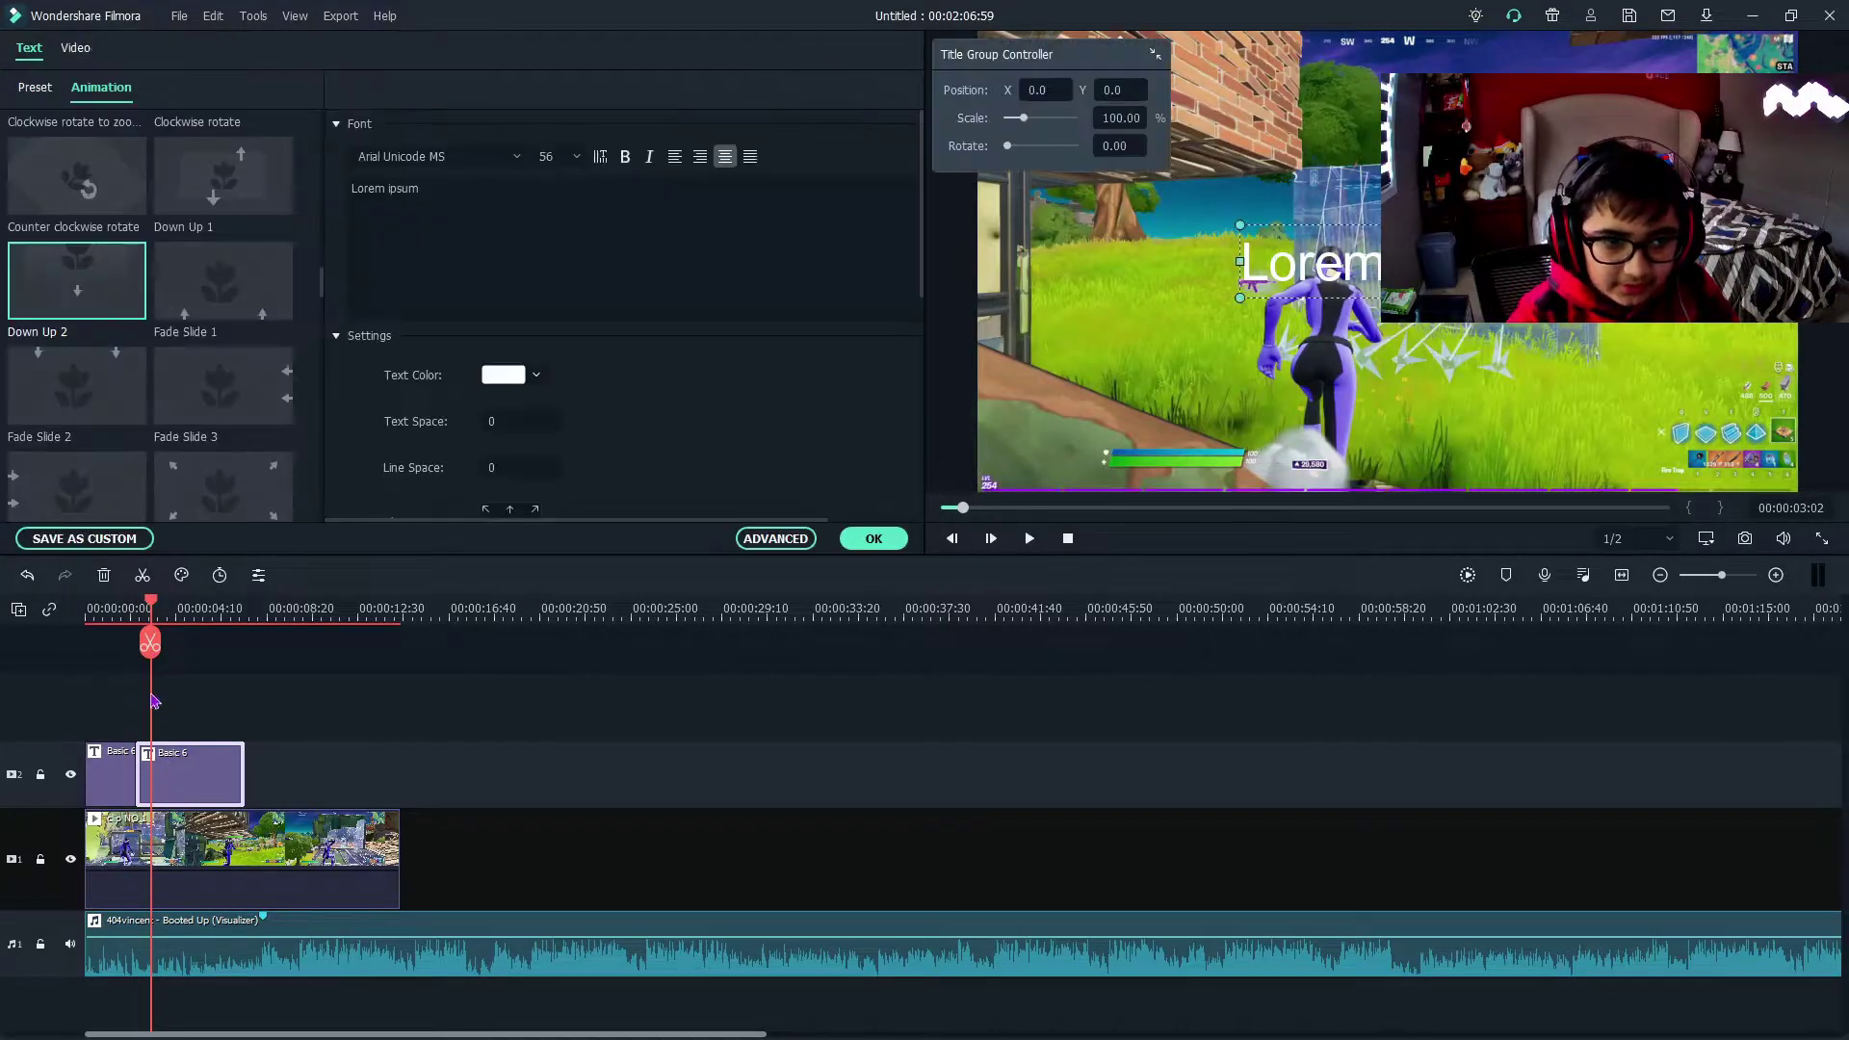
click(517, 164)
scroll(520, 457, down, 2)
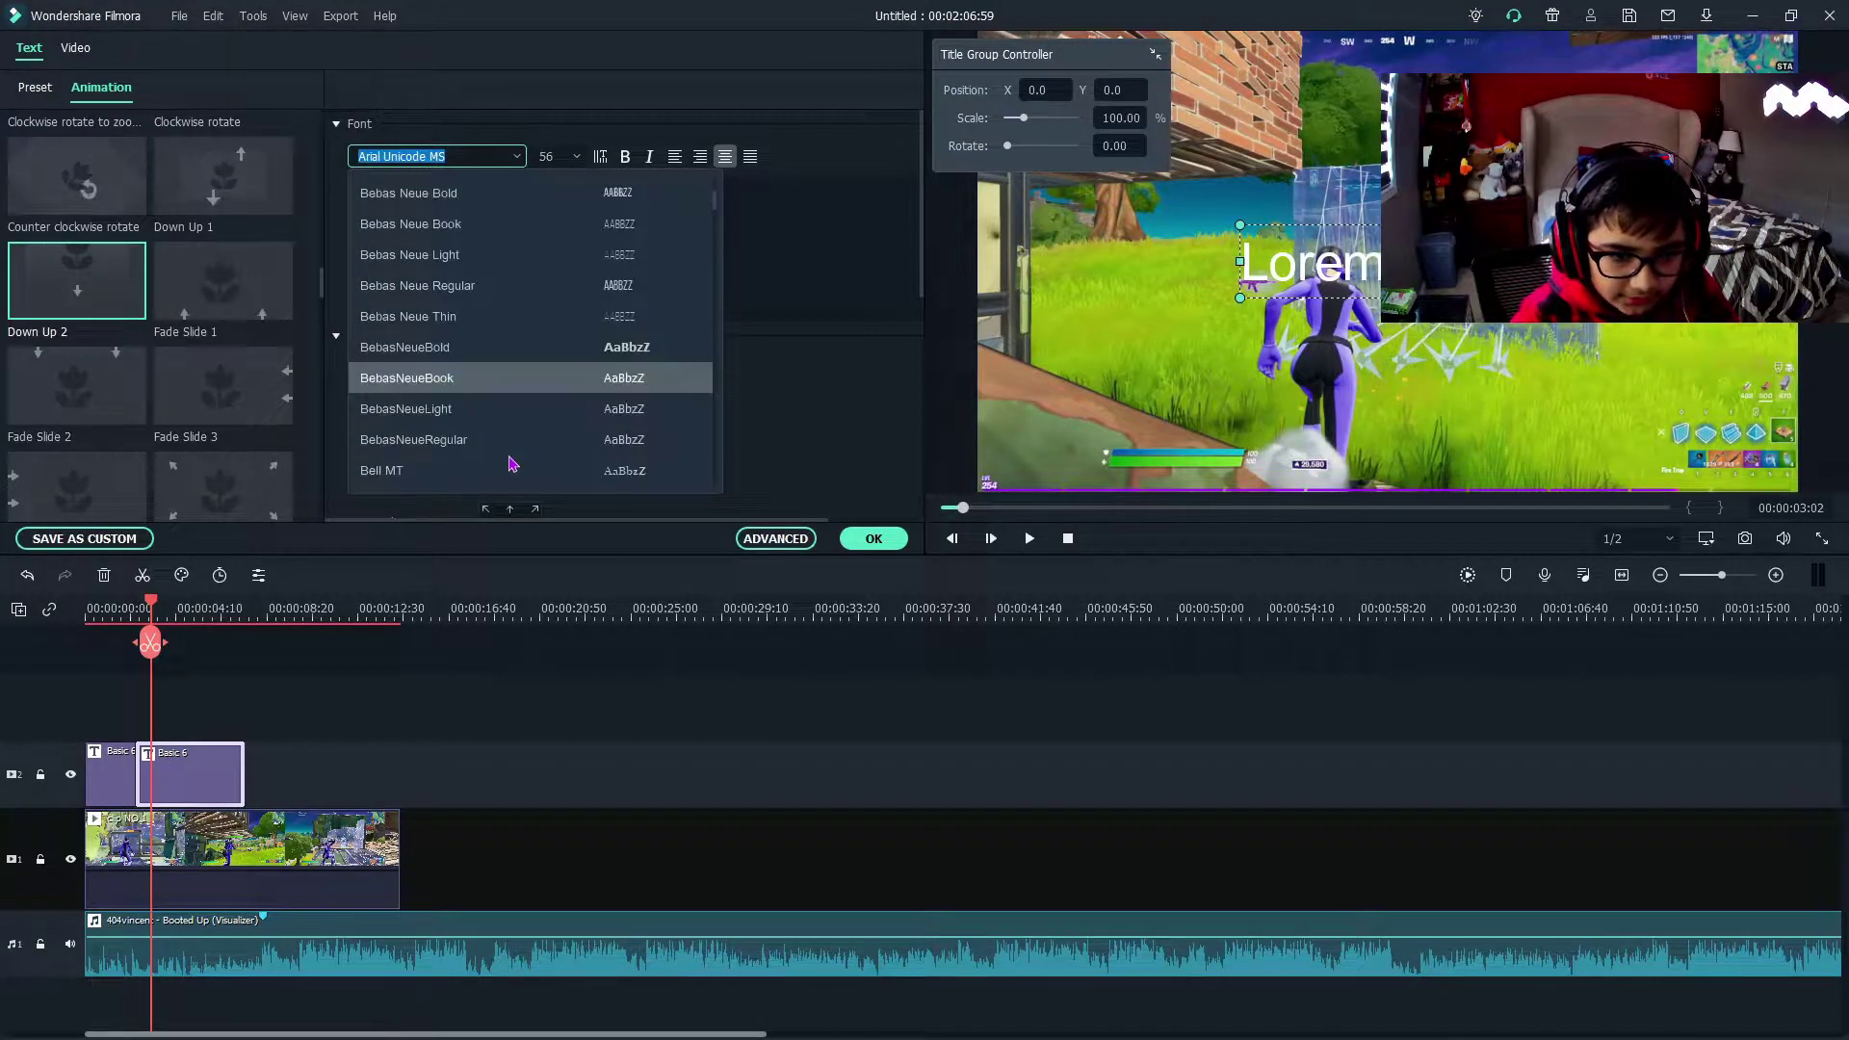
scroll(481, 424, down, 3)
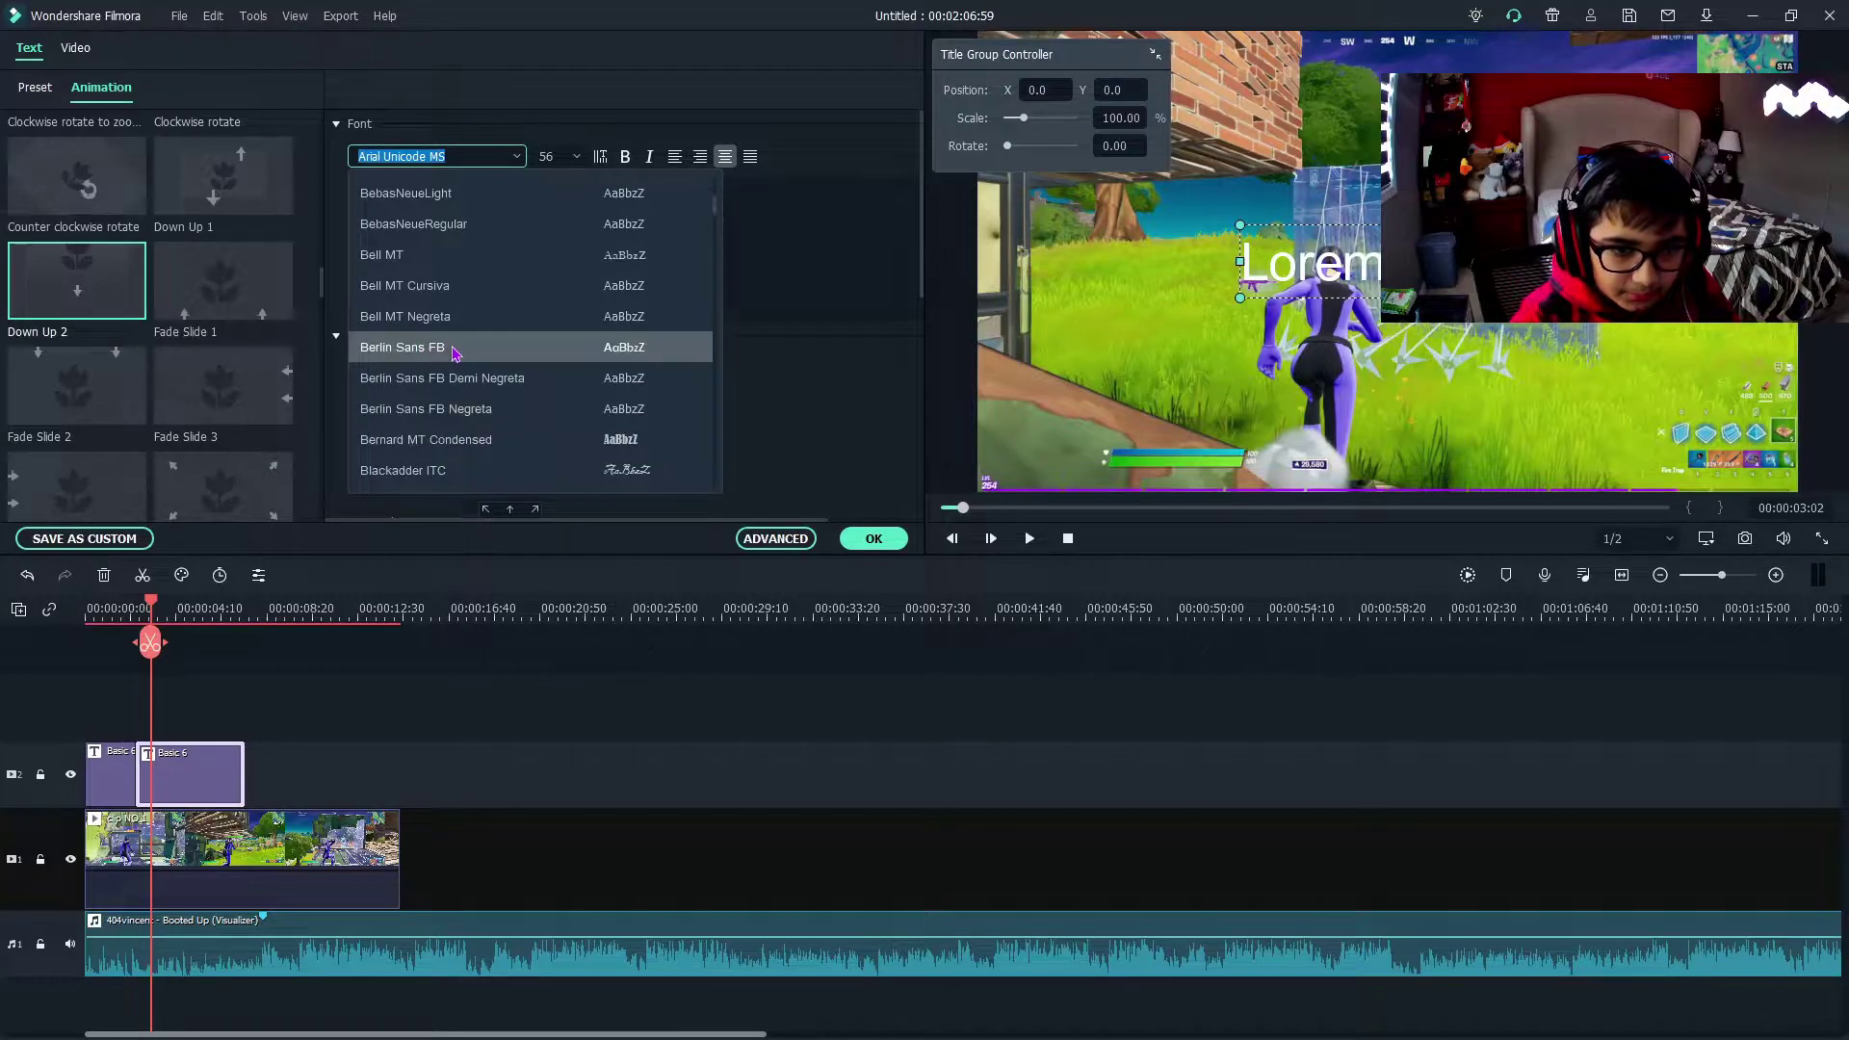
click(453, 349)
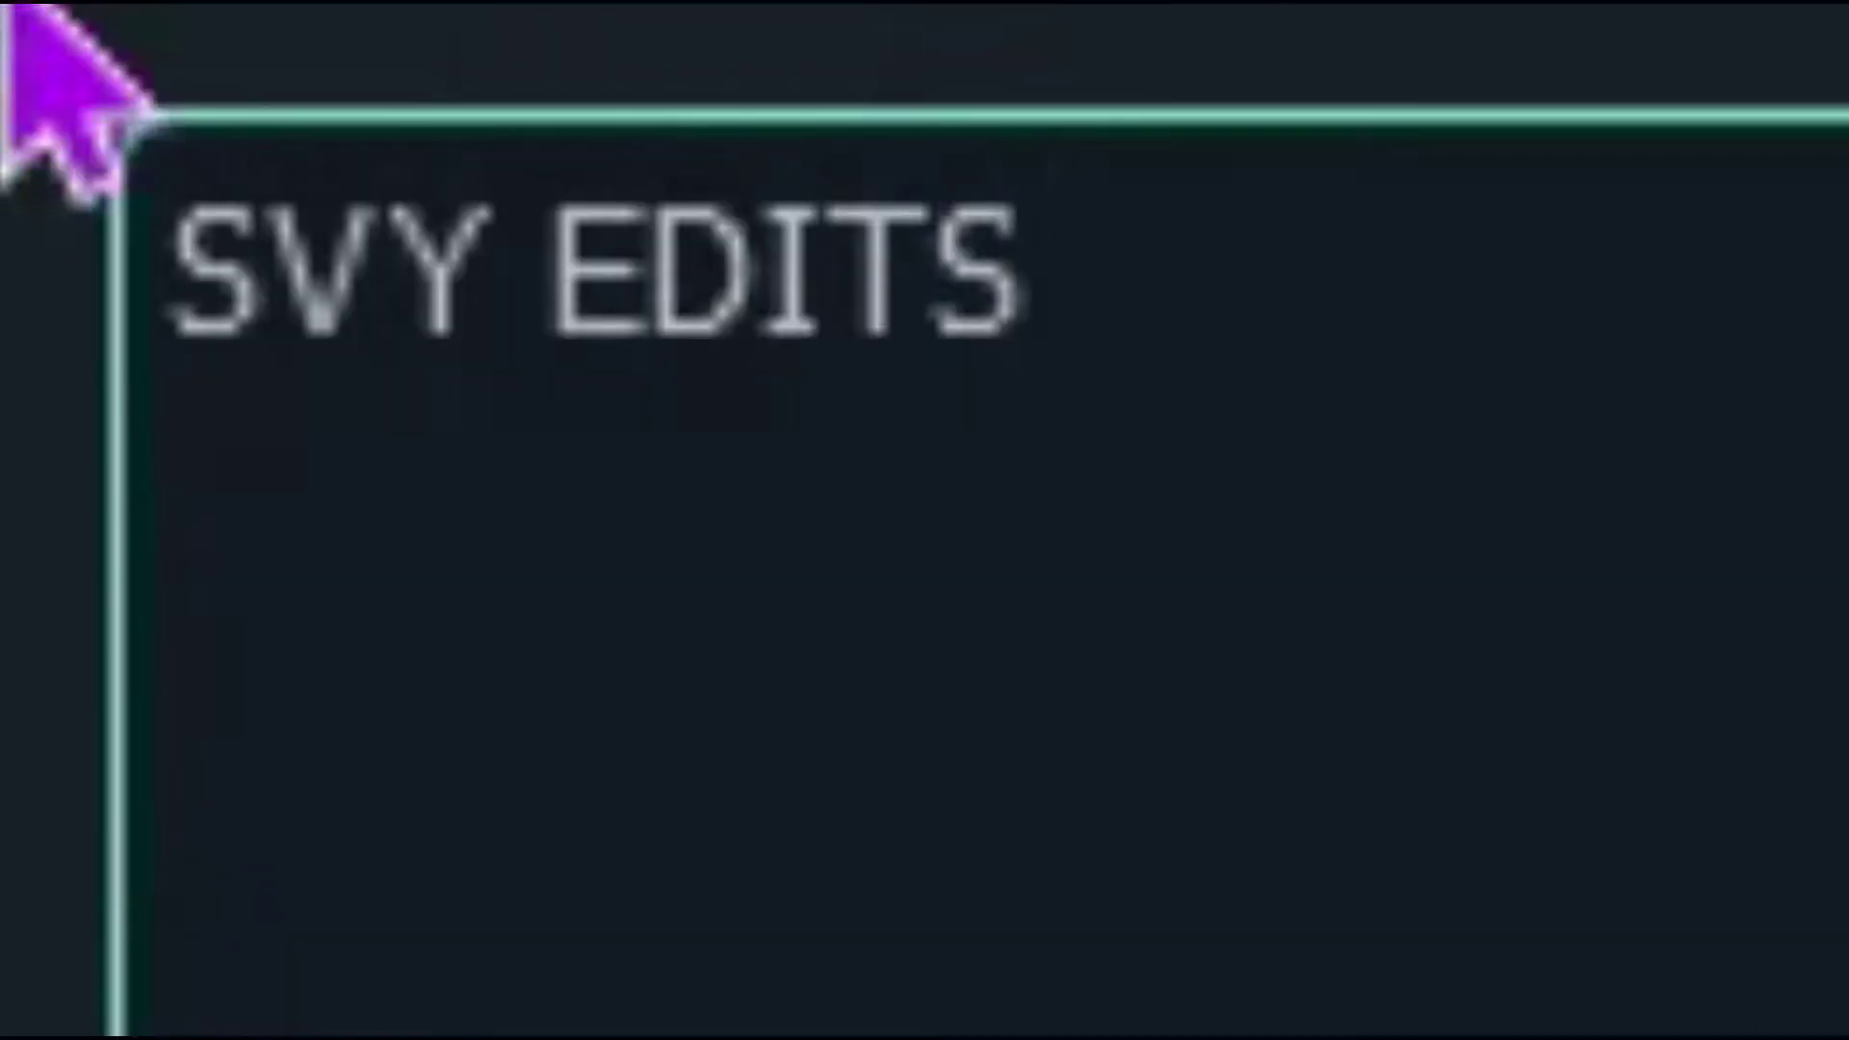
click(140, 144)
text(A)
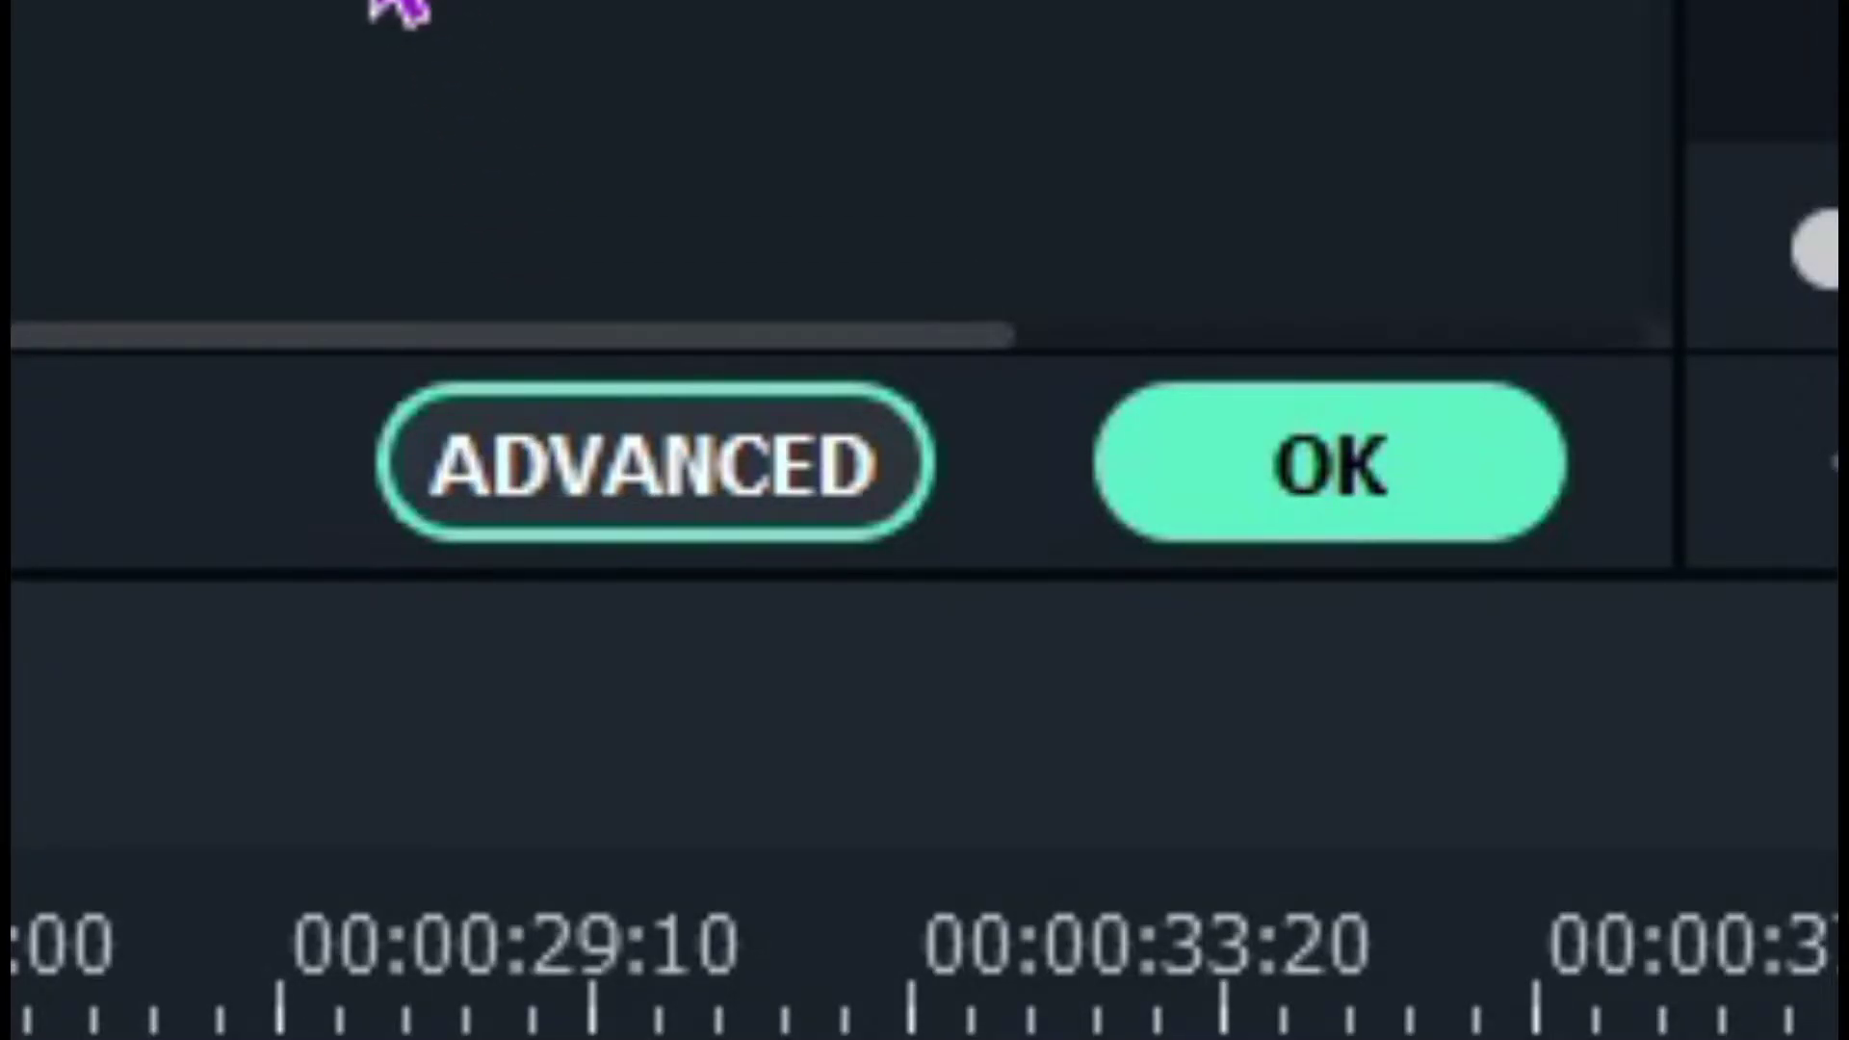
Step: Set the text fill color of the "edited by" title to dark gray in the advanced text editor
click(655, 462)
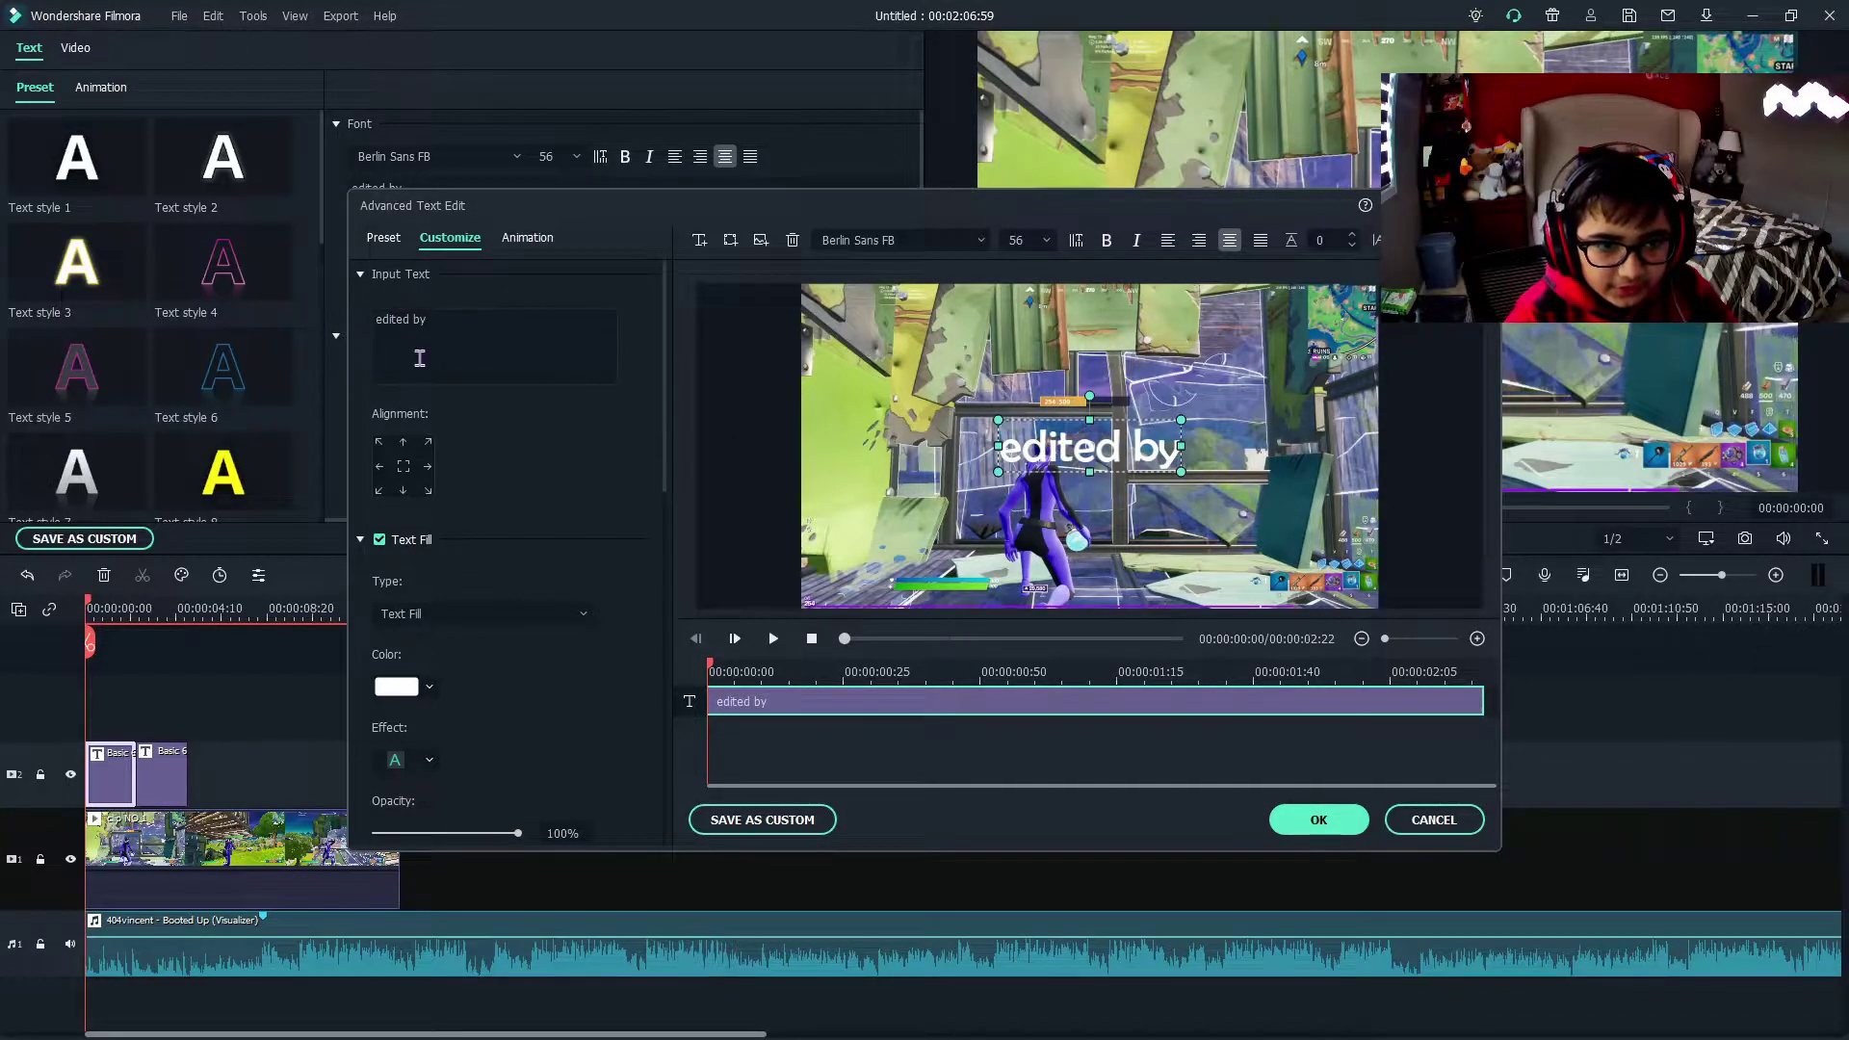
click(404, 691)
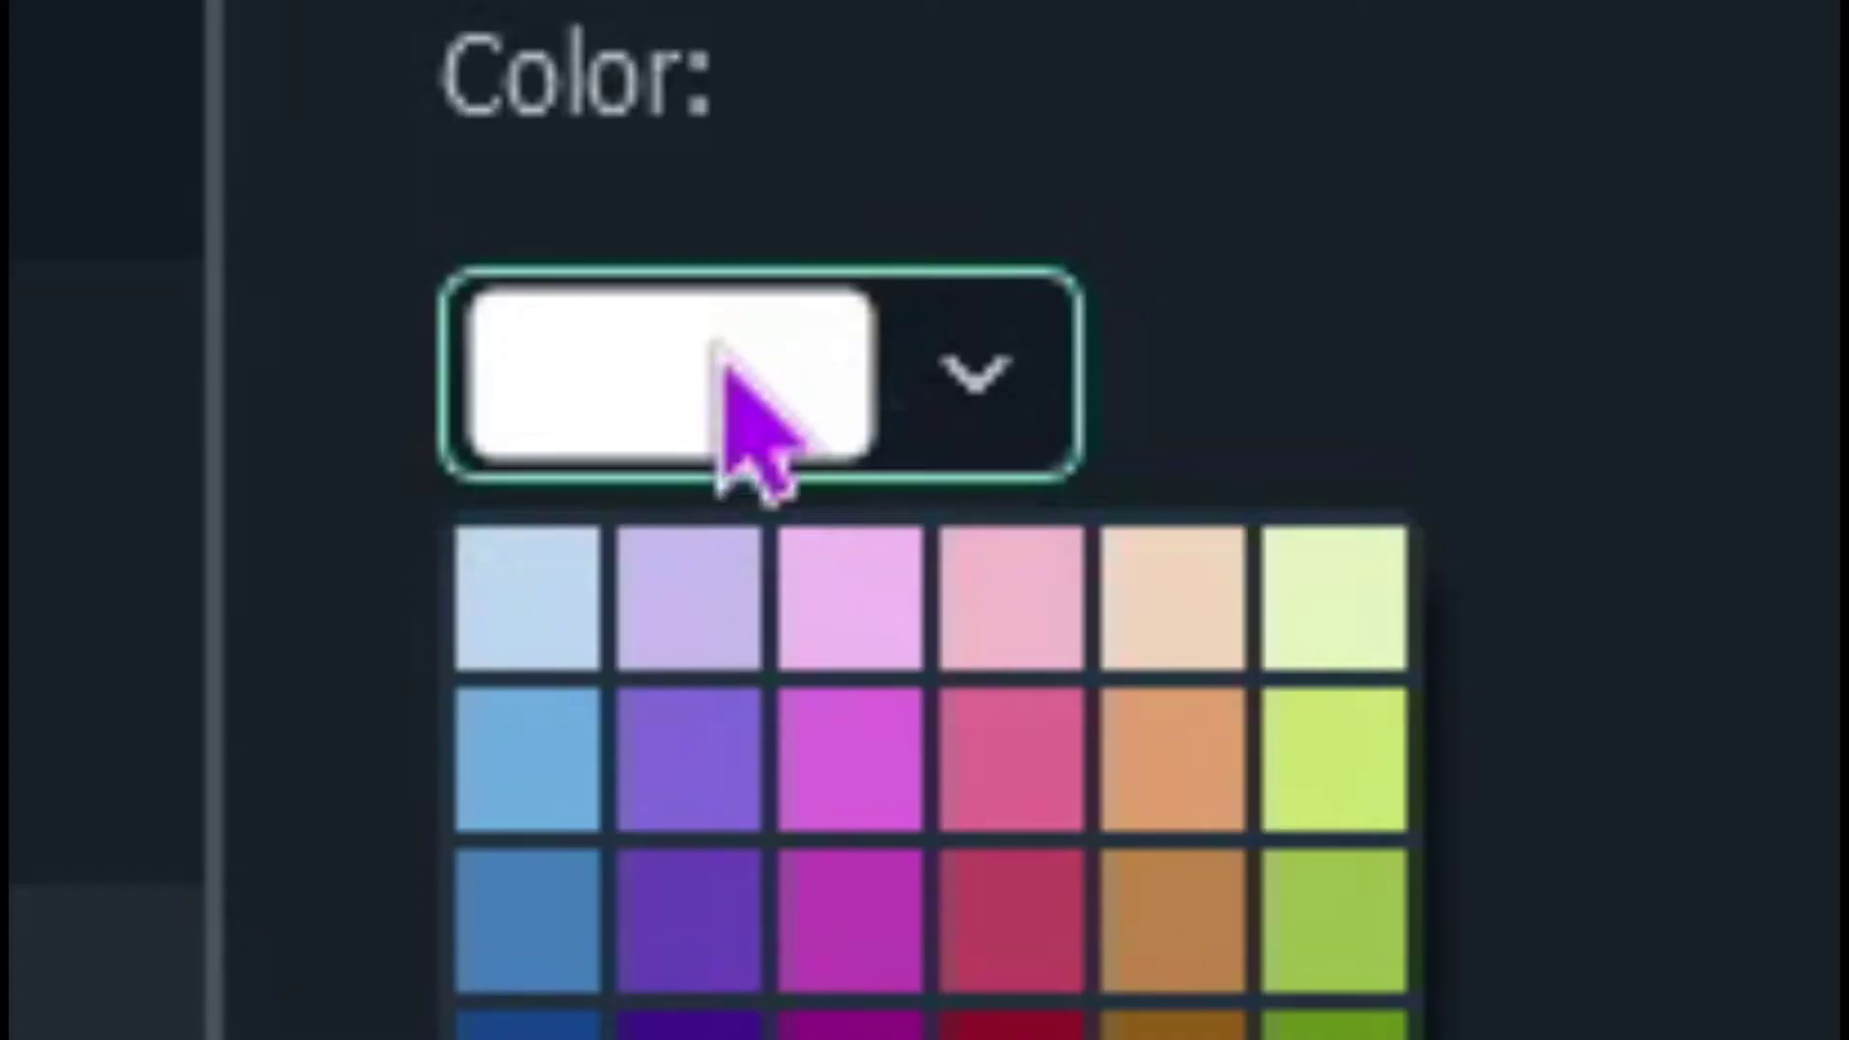
click(420, 798)
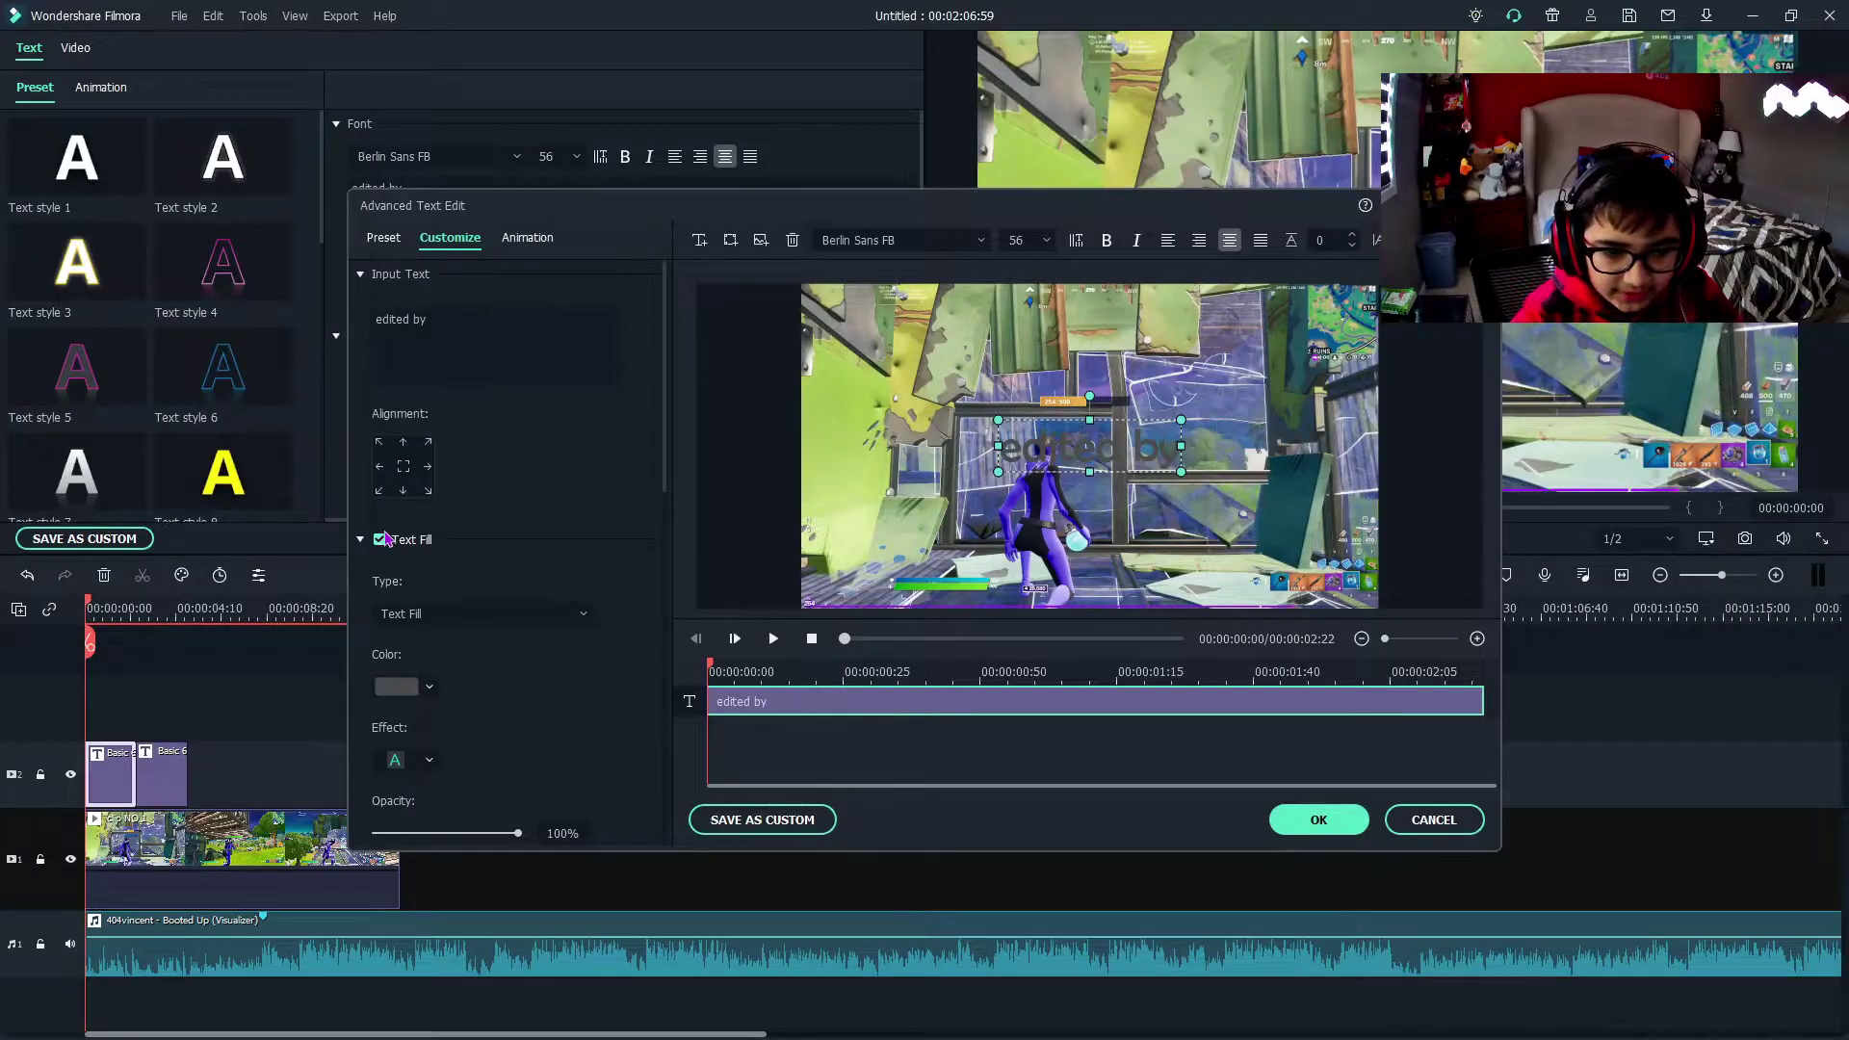
Step: Add a text border to the "edited by" title, color it white (#ffffff), and apply the advanced edits
scroll(384, 534, down, 5)
click(383, 694)
scroll(437, 718, down, 2)
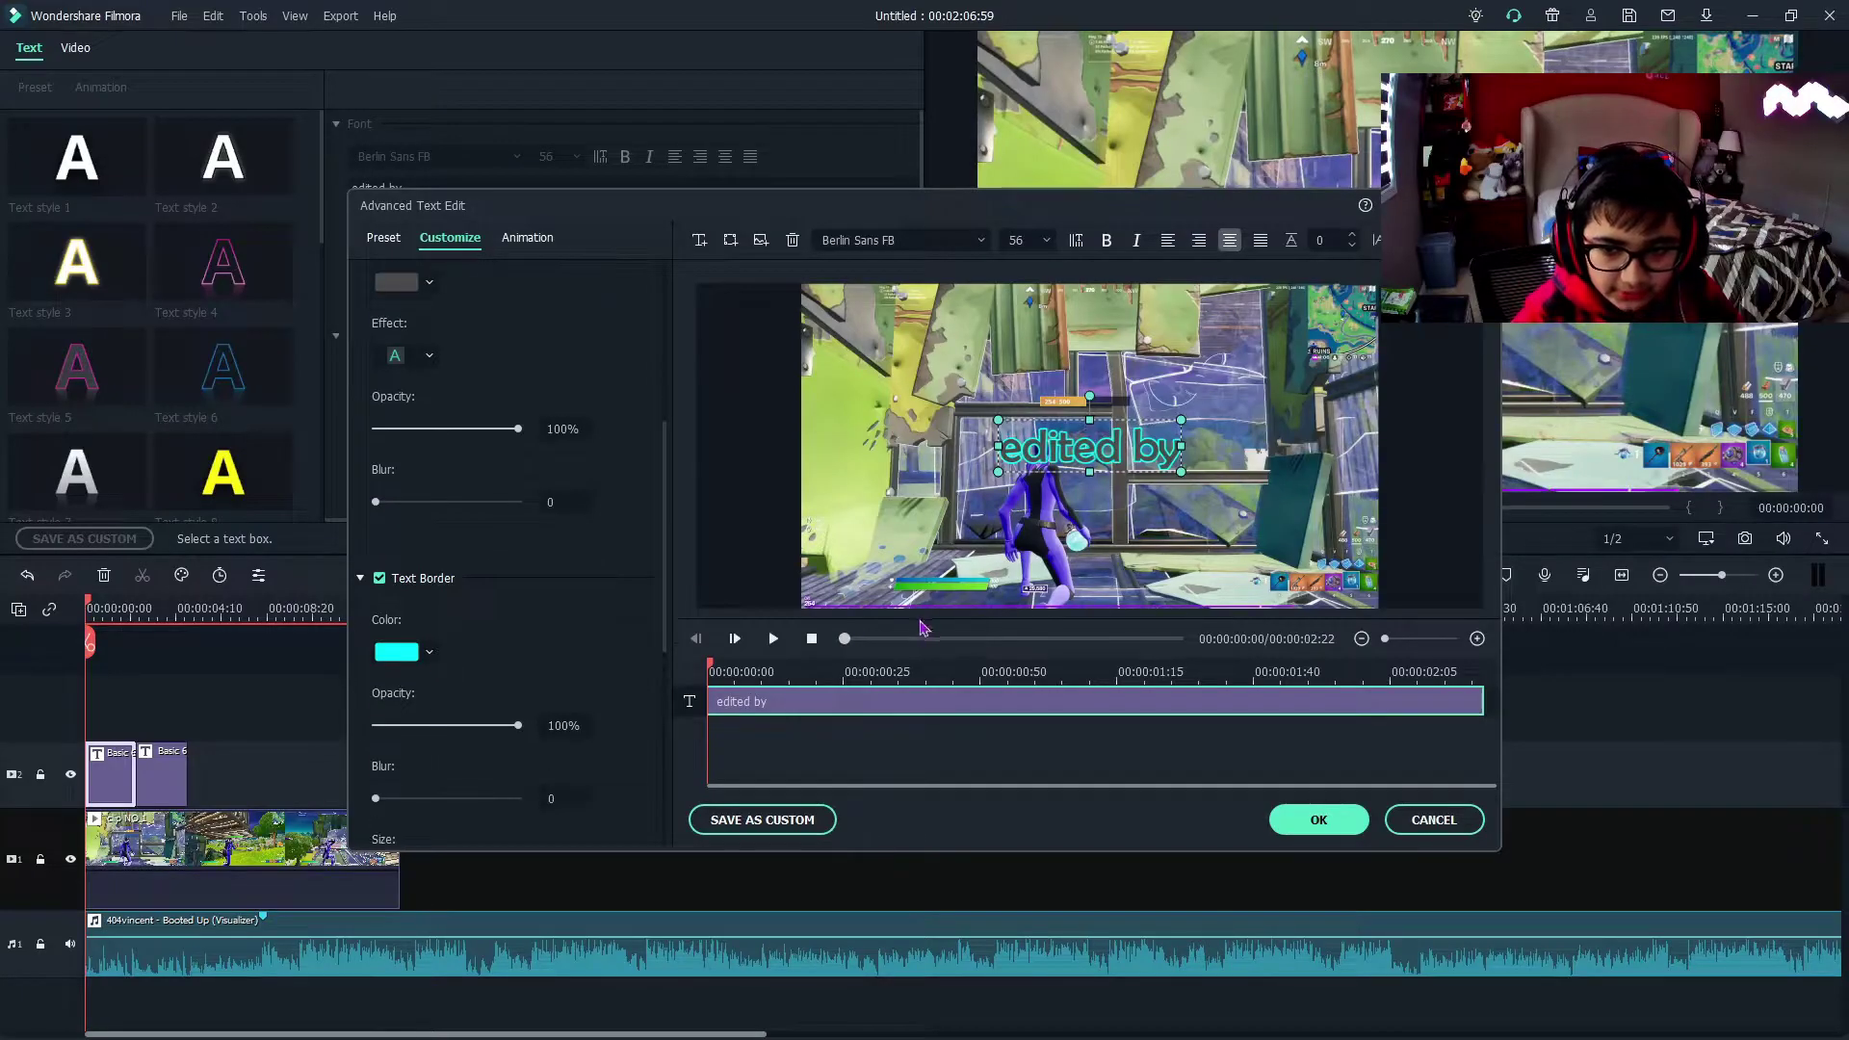
click(386, 655)
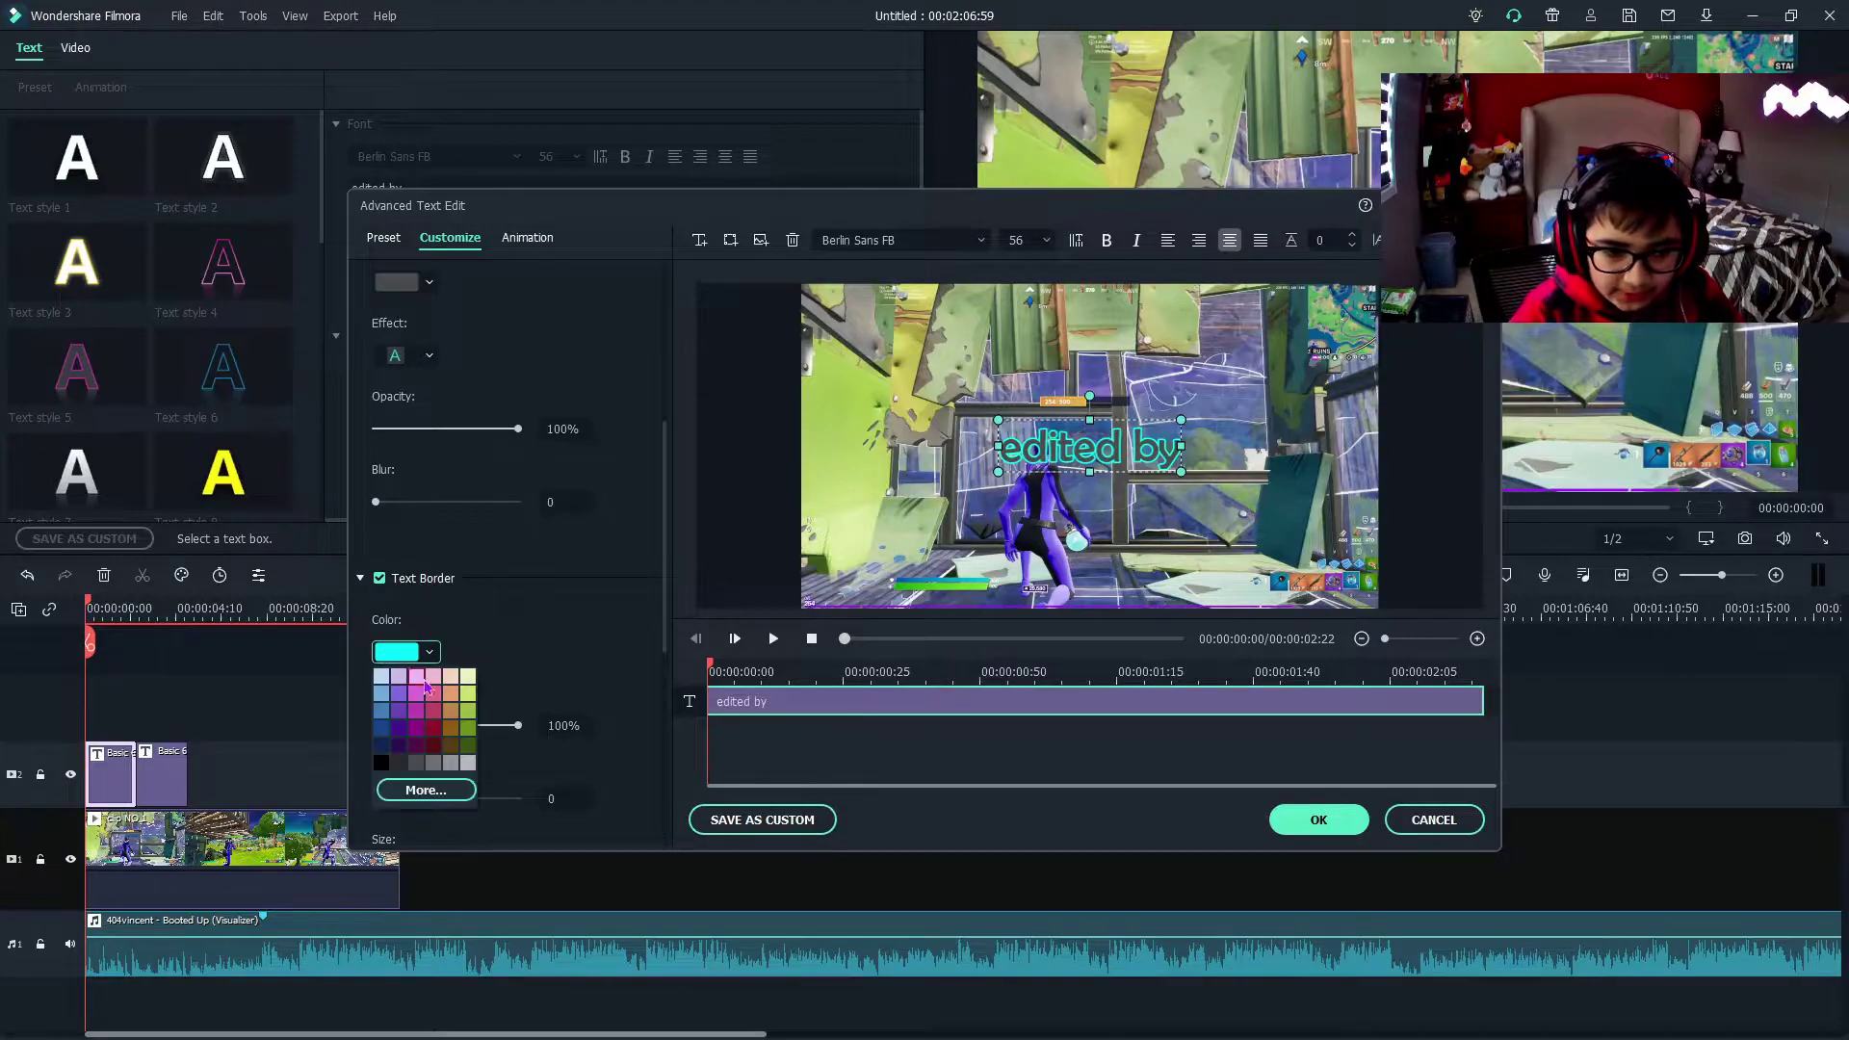
click(469, 764)
click(395, 652)
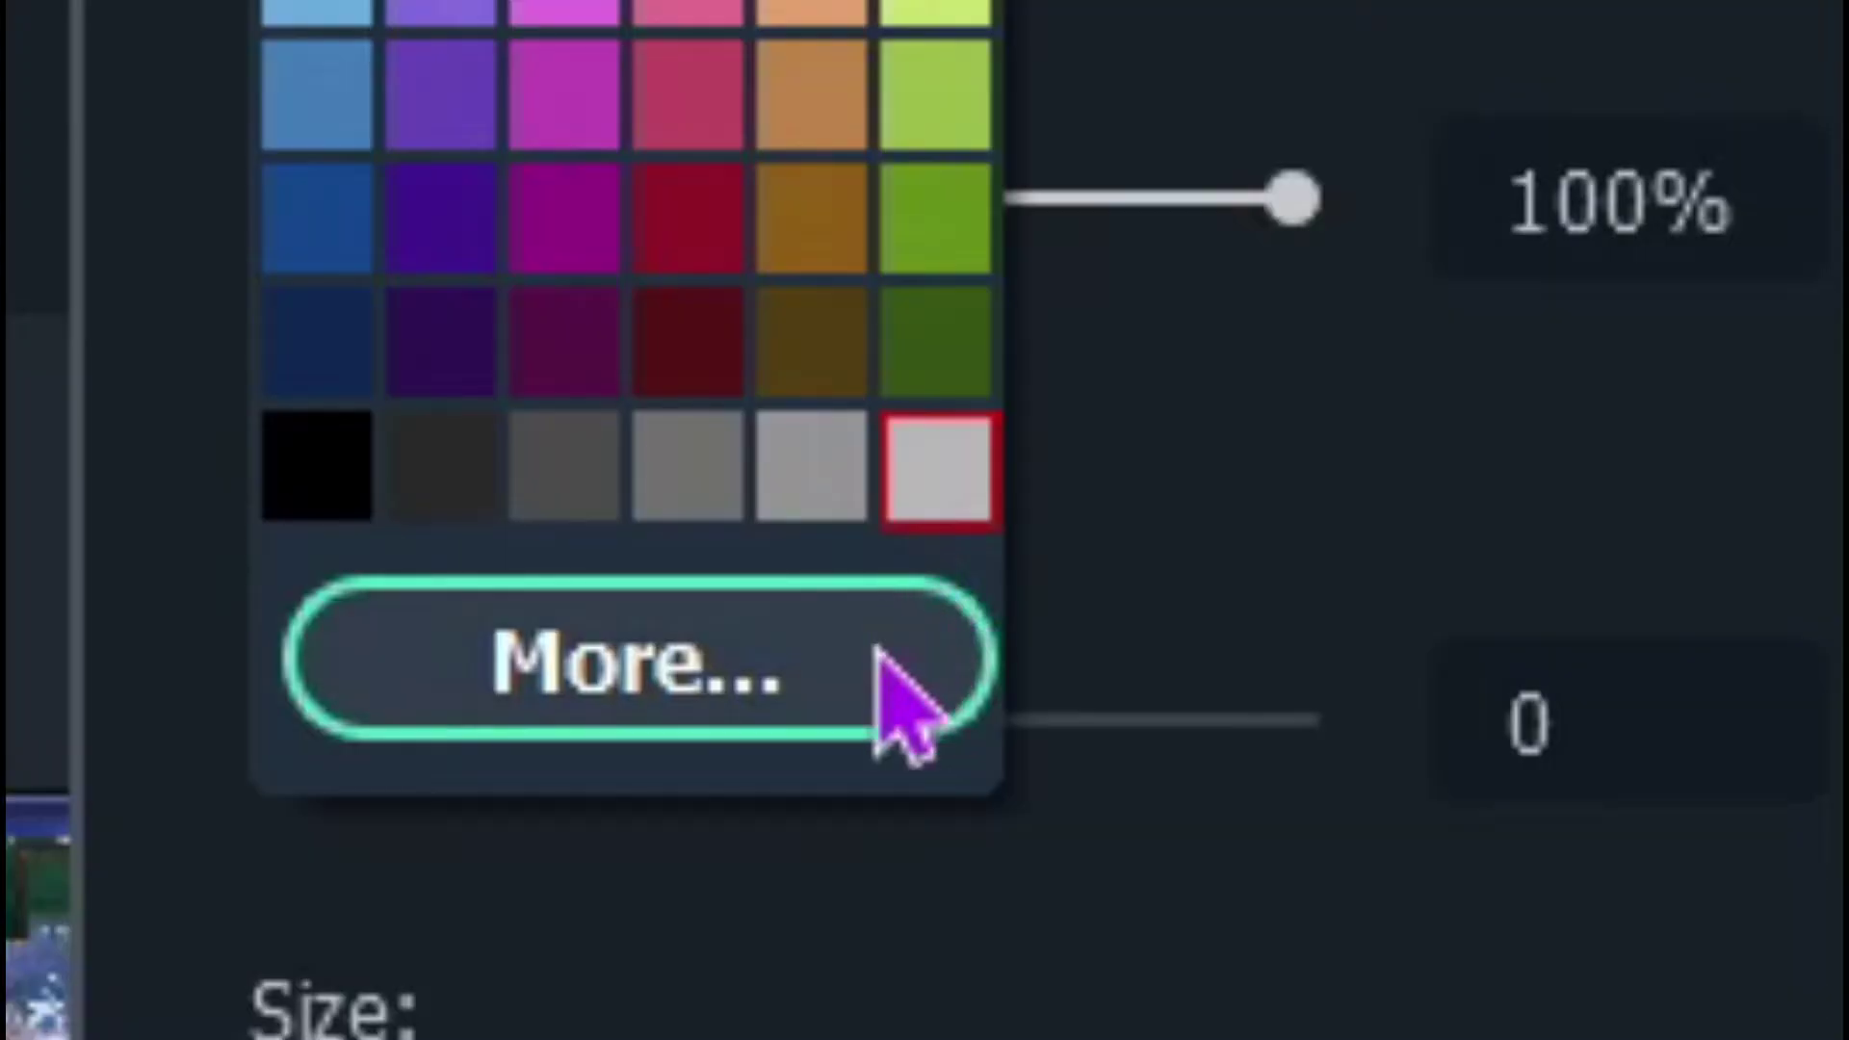
click(461, 788)
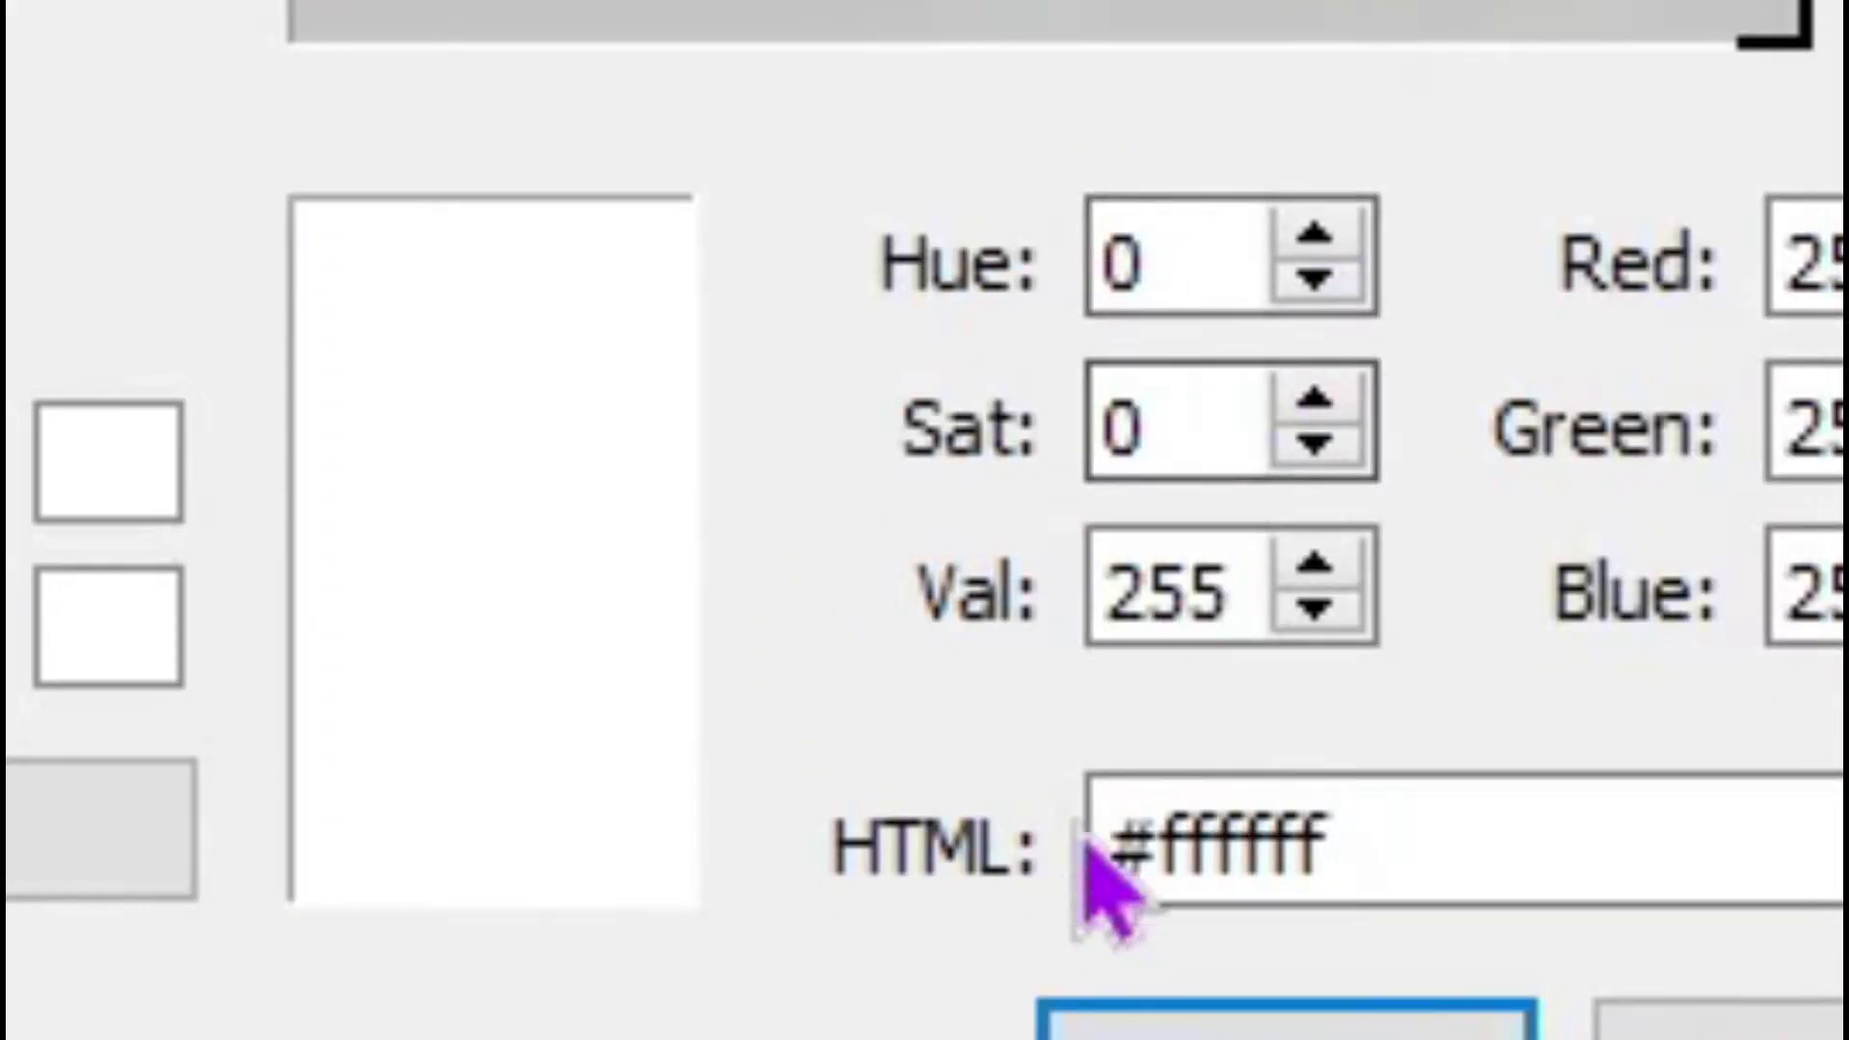
click(1204, 1022)
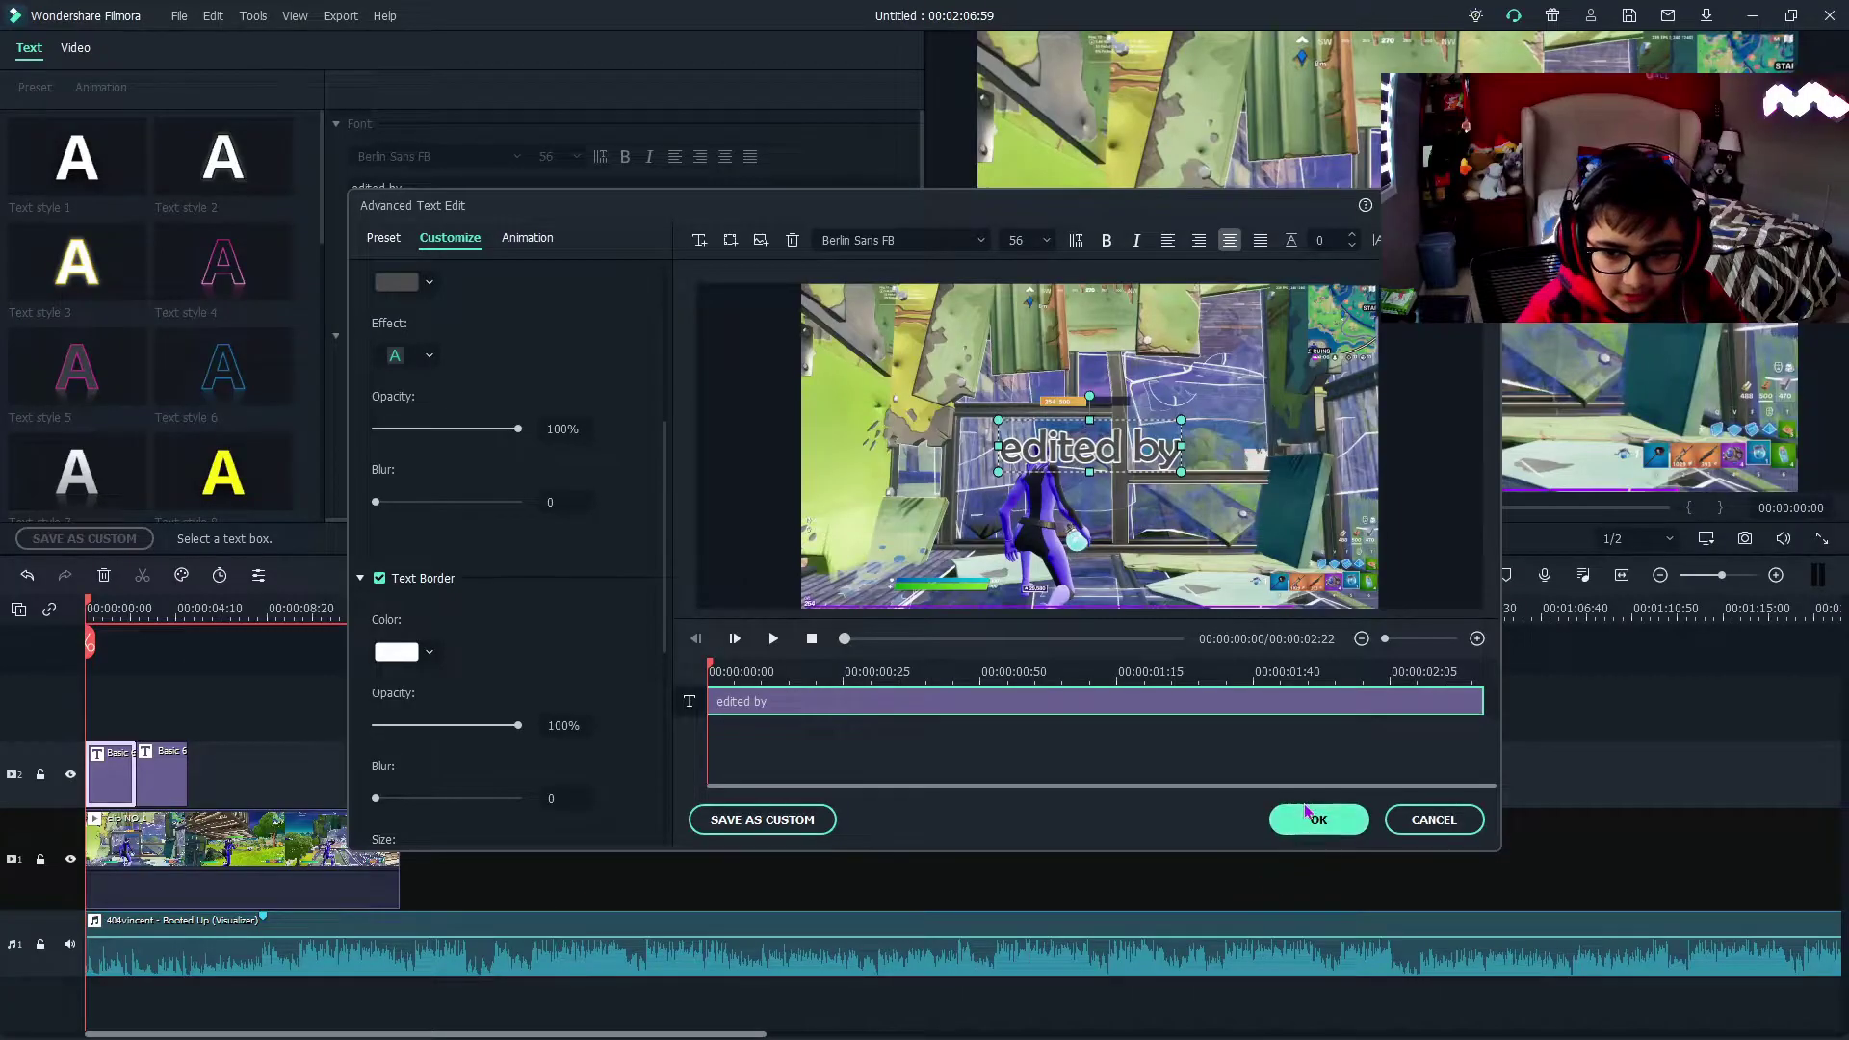
click(1310, 816)
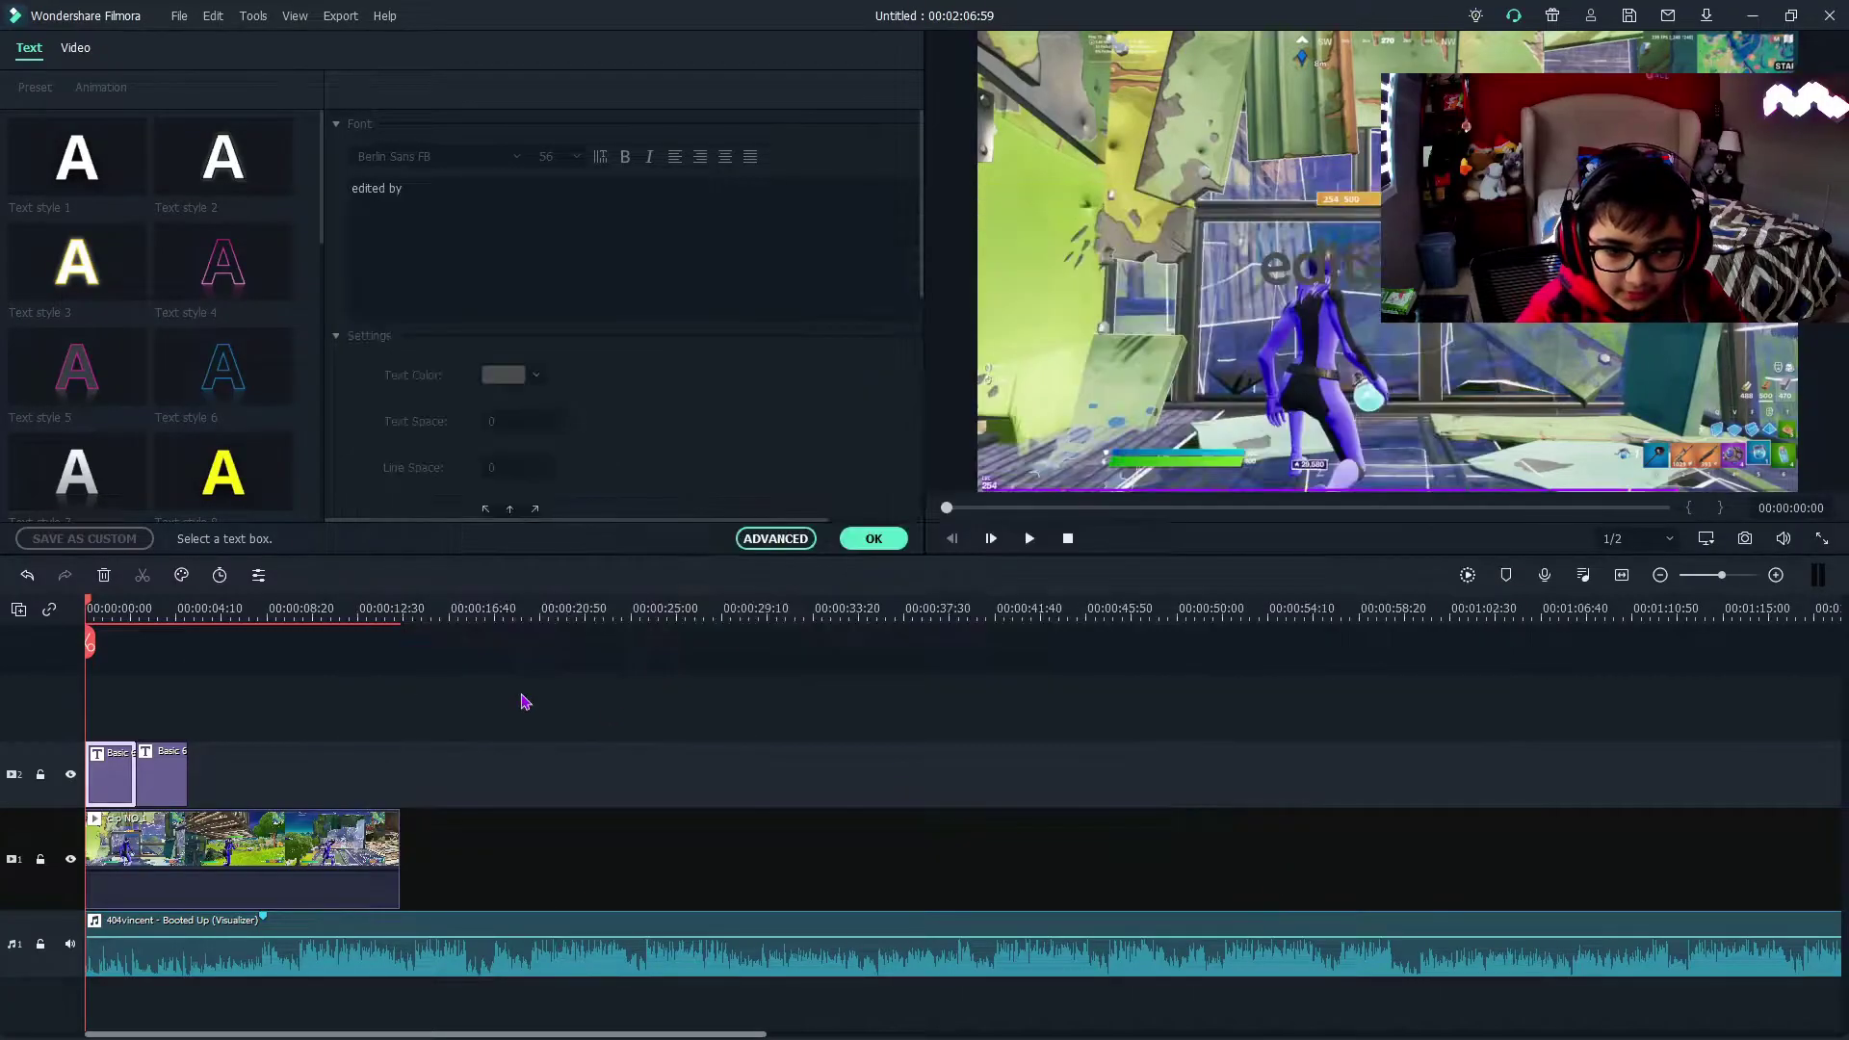
Step: Enable the text border on the SAVY EDITS title and set its text fill to dark gray
key(space)
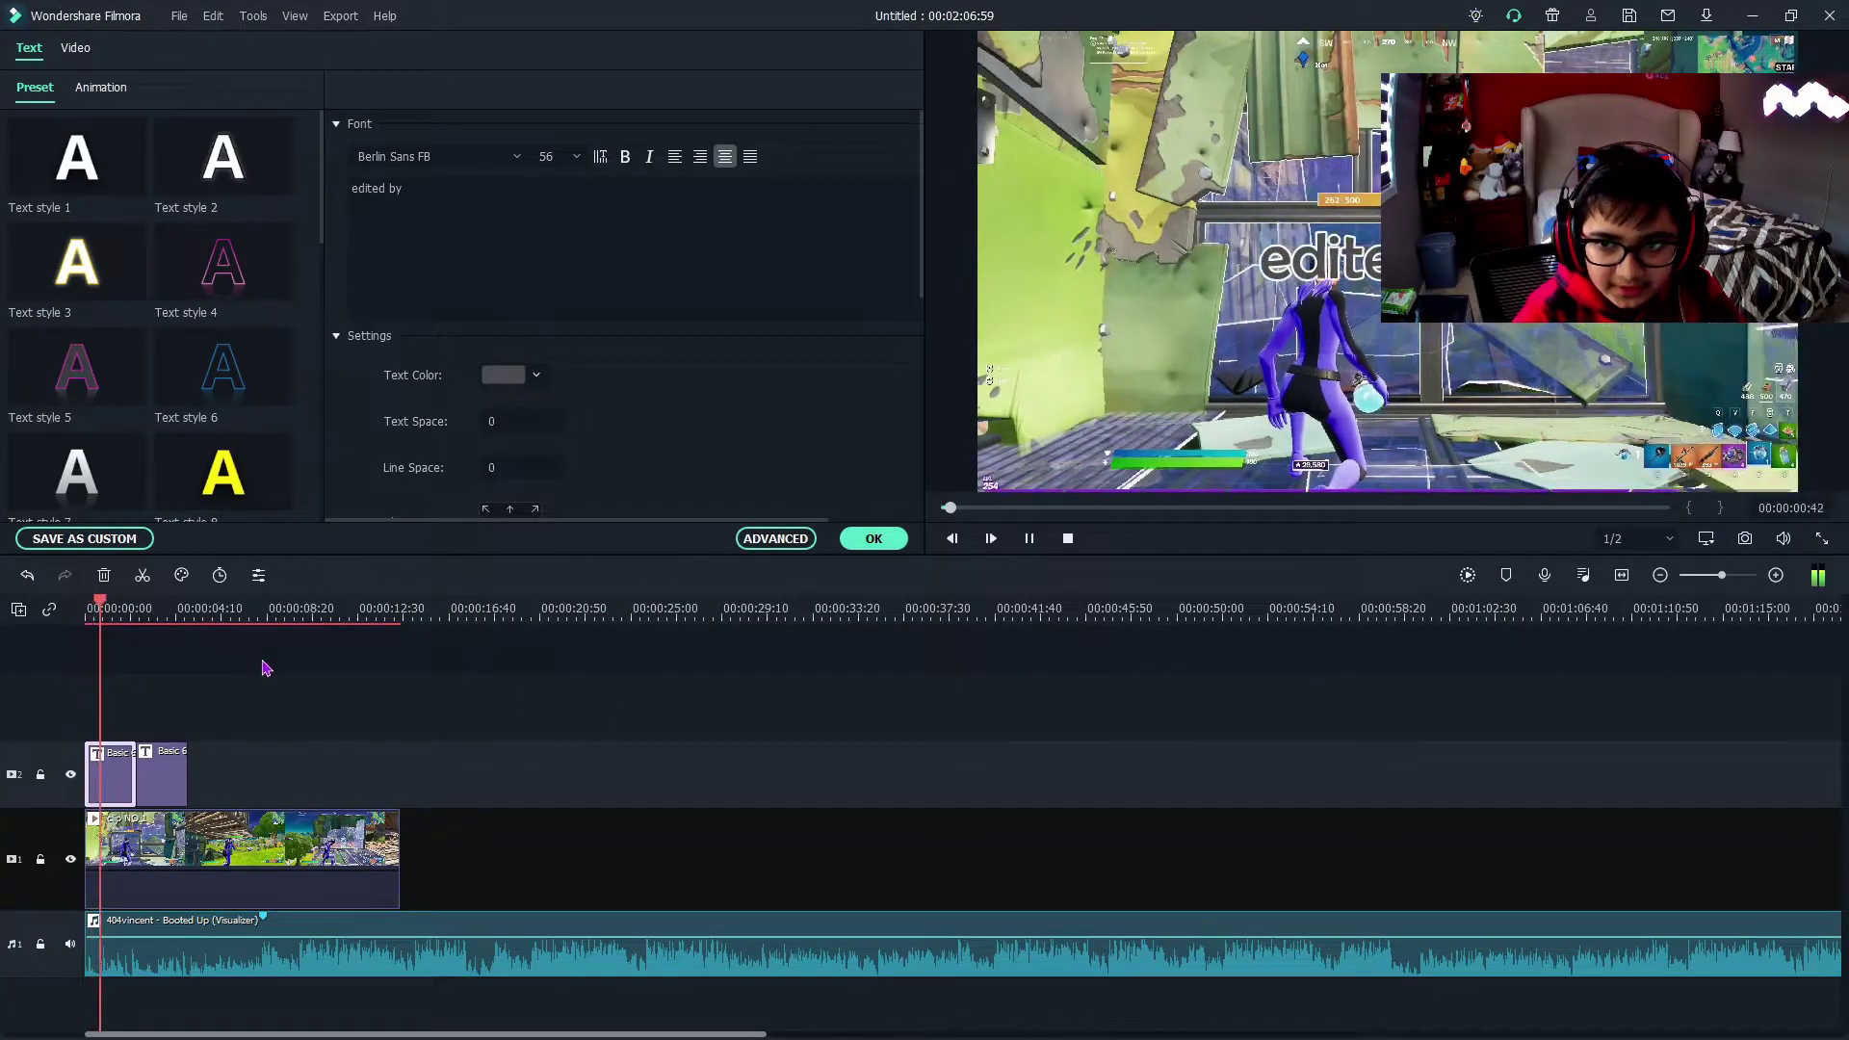
click(176, 775)
click(776, 539)
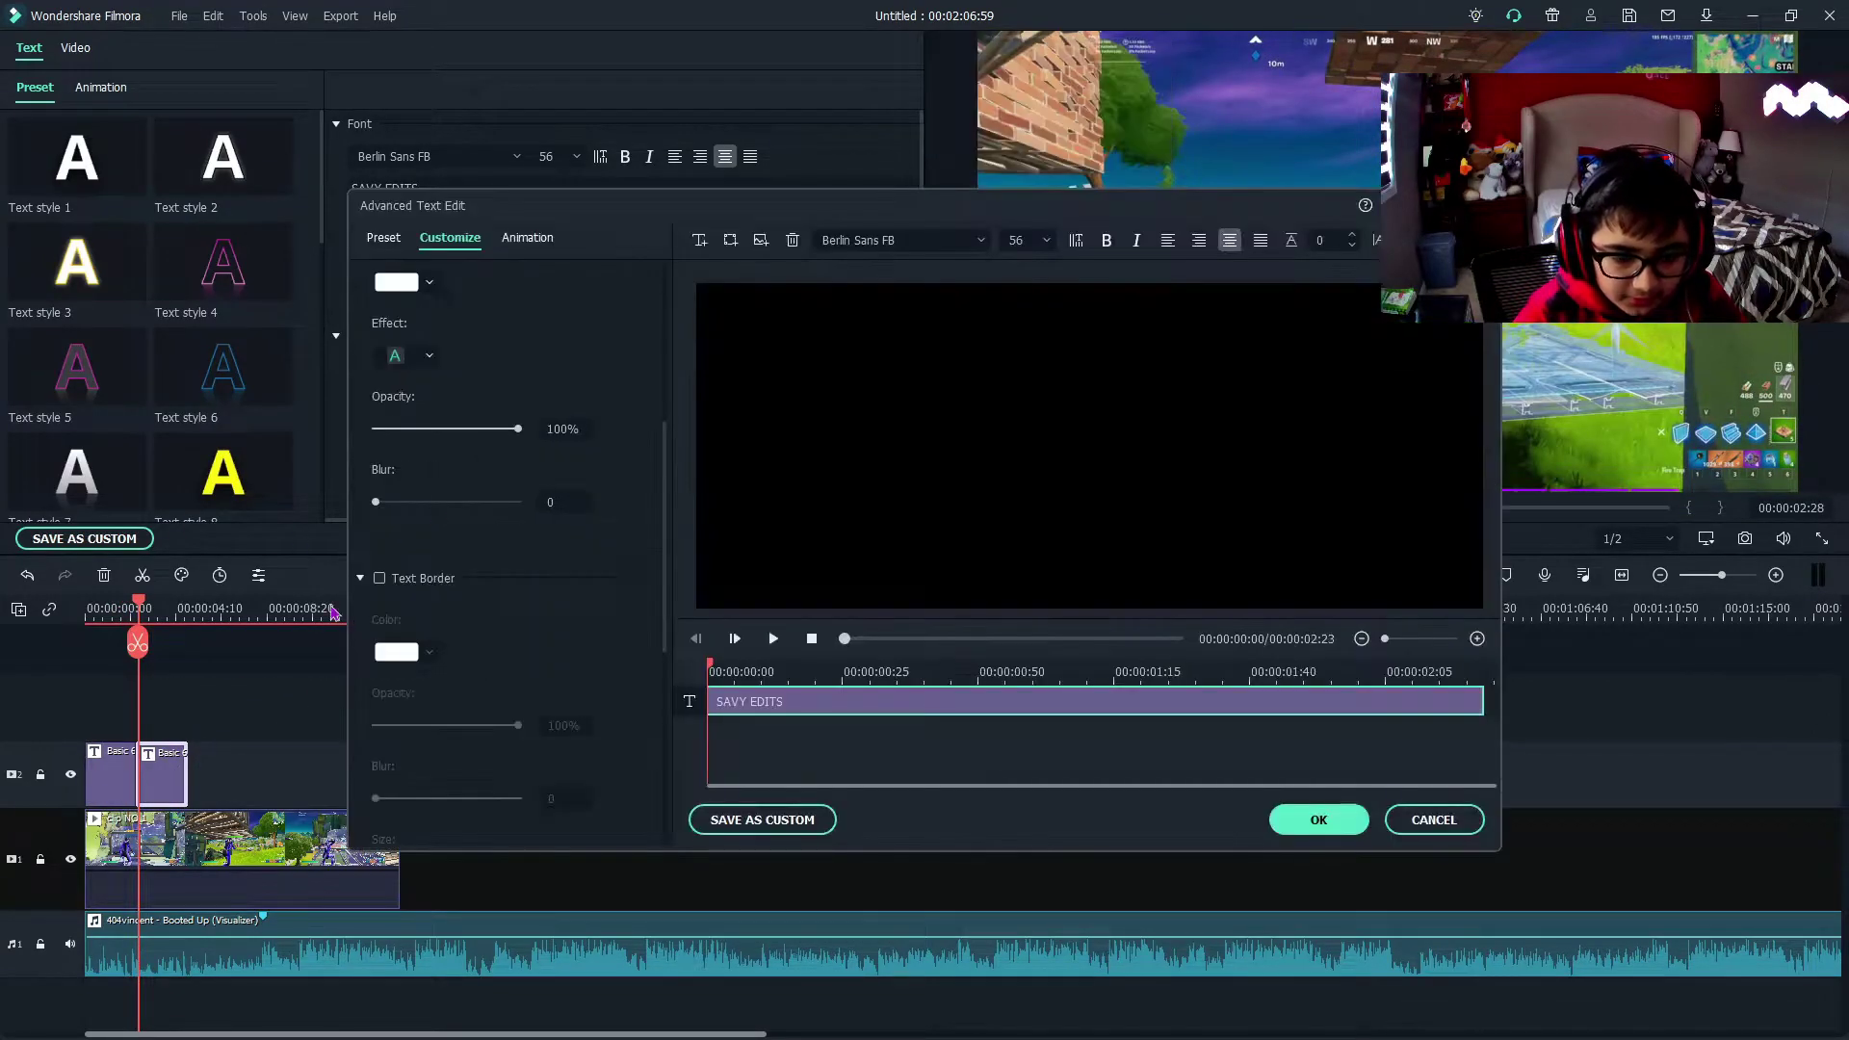
click(379, 578)
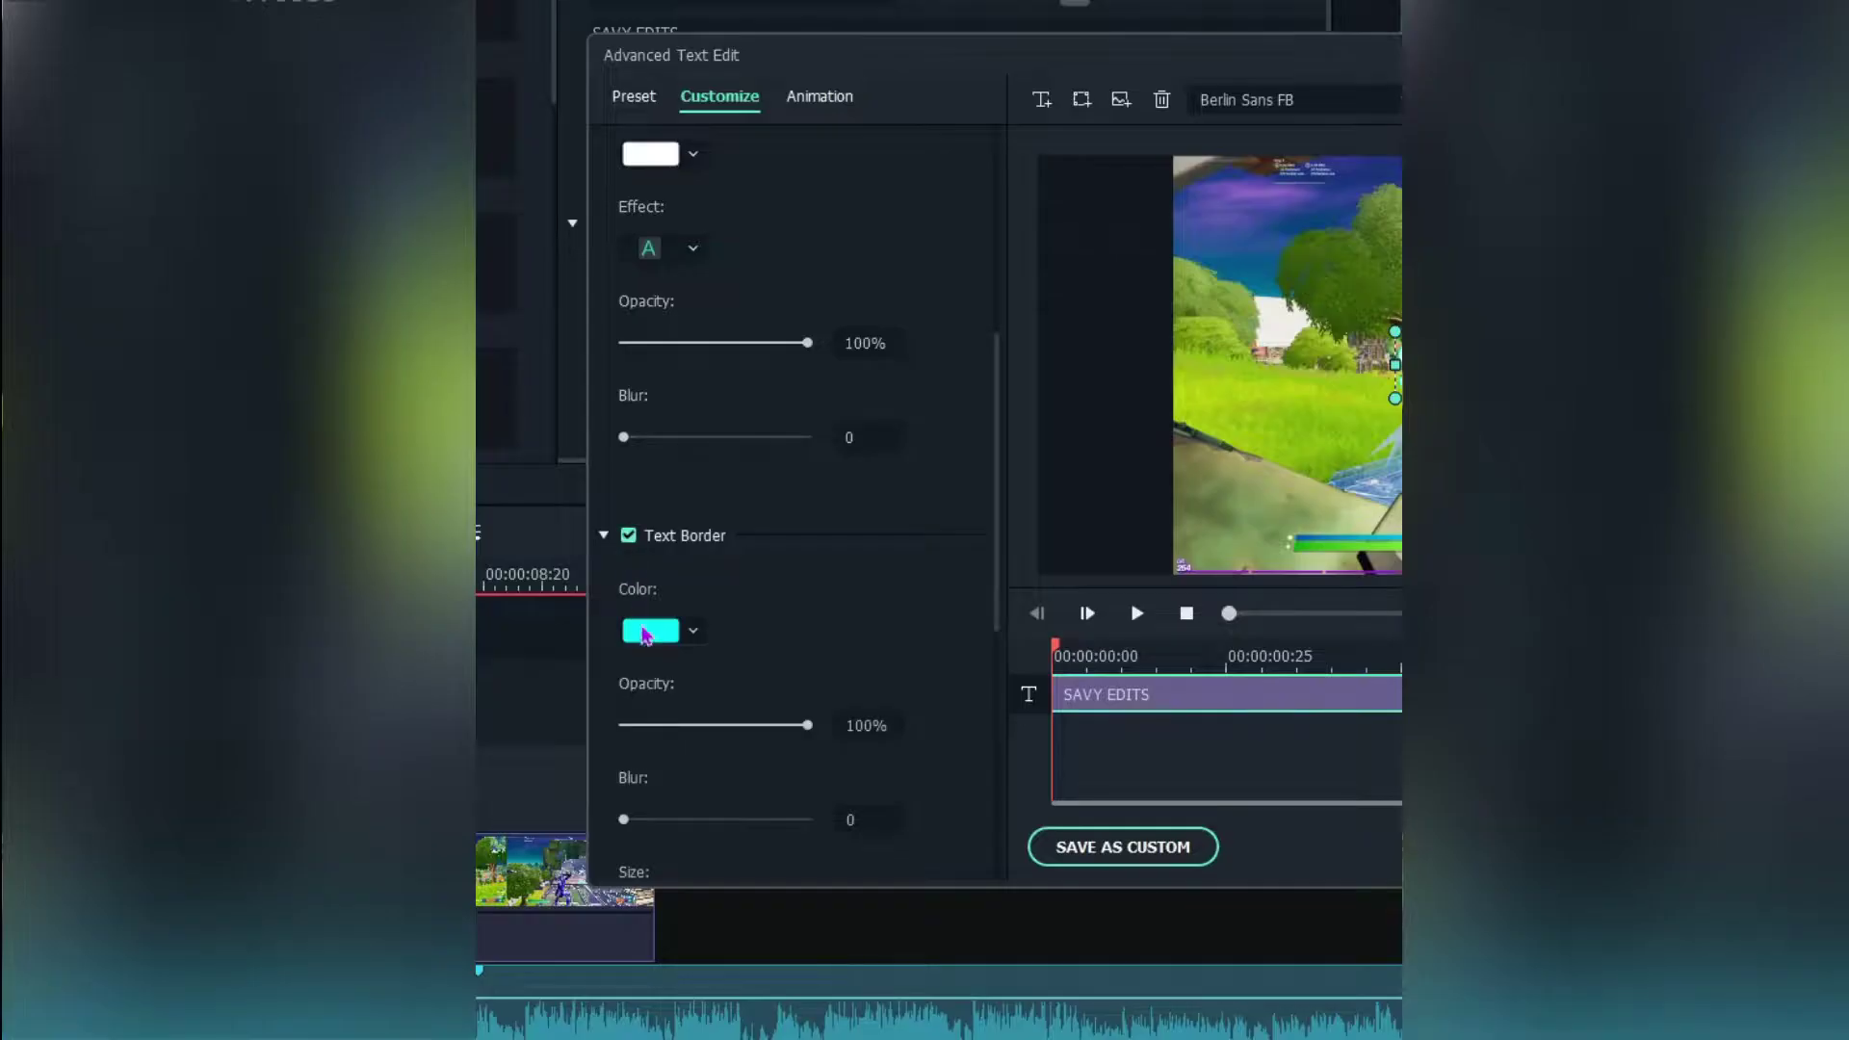
scroll(395, 655, up, 1)
click(397, 339)
click(416, 452)
Step: Color the SAVY EDITS title's border white, apply the title edits, and return the playhead to the timeline's start
click(398, 707)
click(423, 847)
click(415, 814)
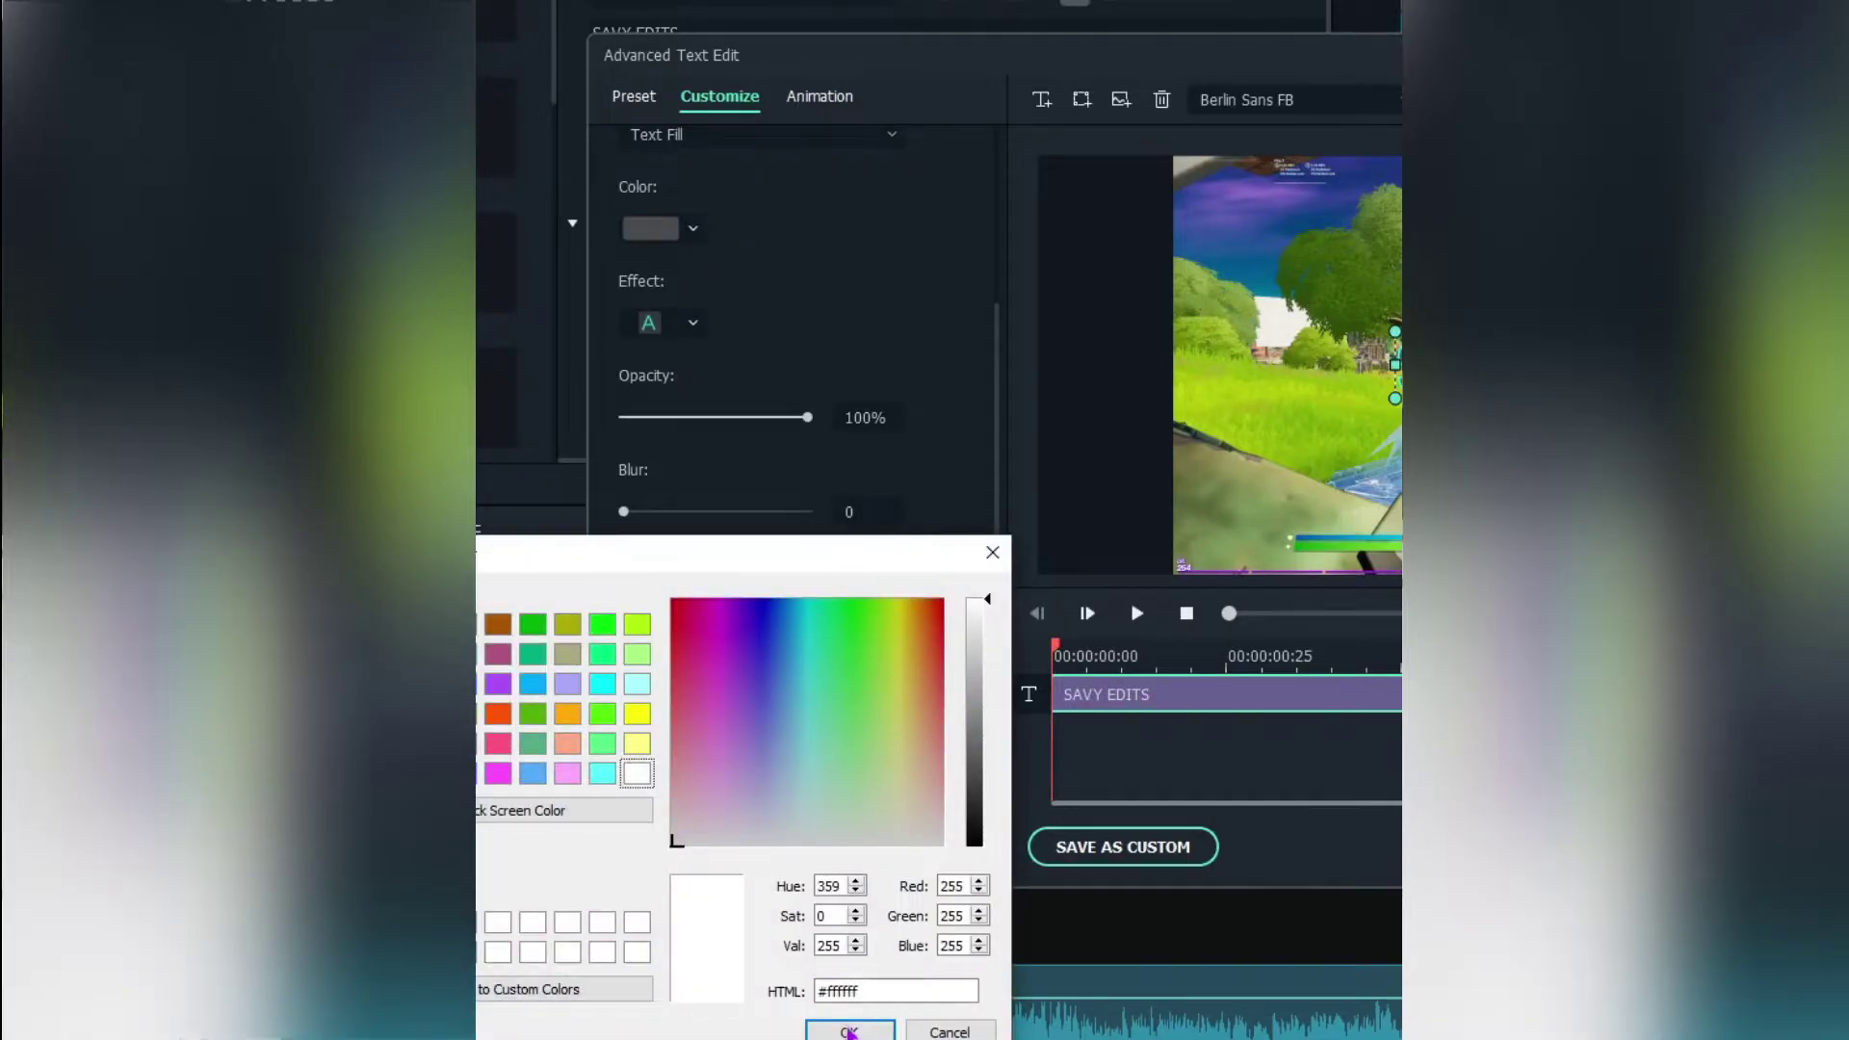
click(848, 1031)
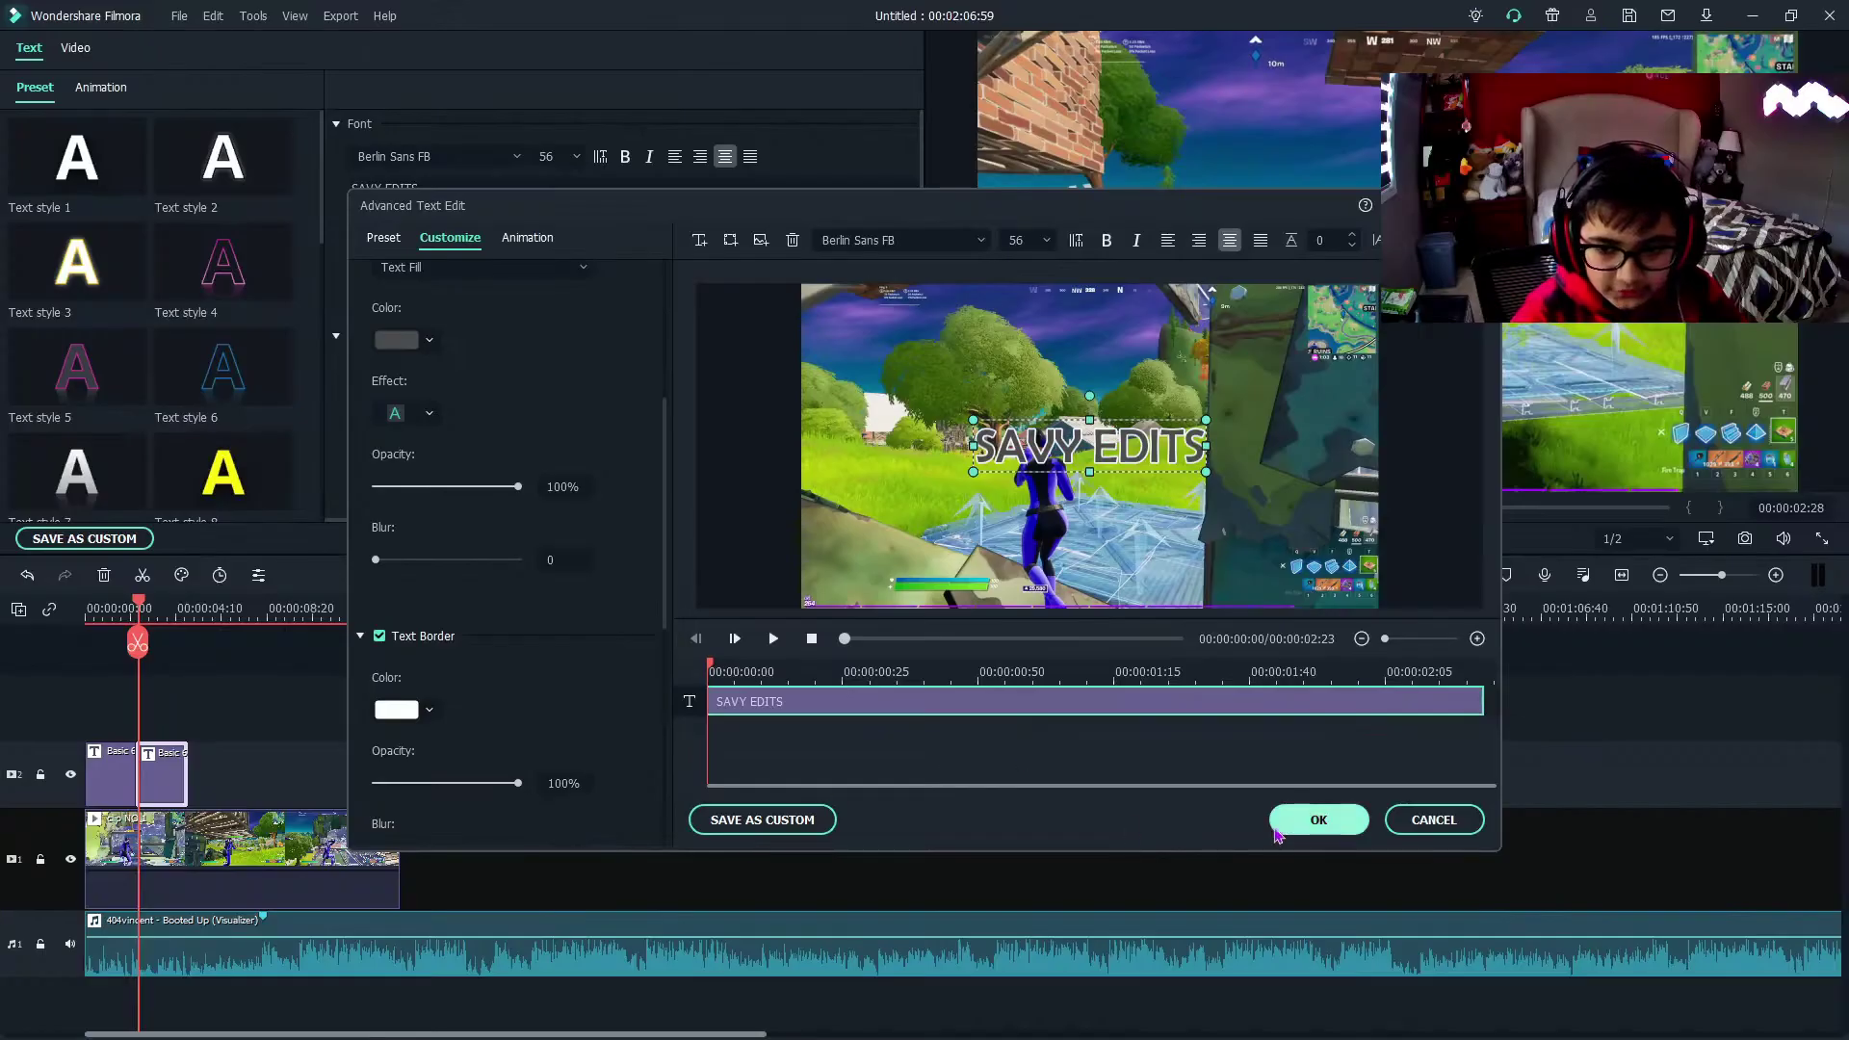
click(1312, 818)
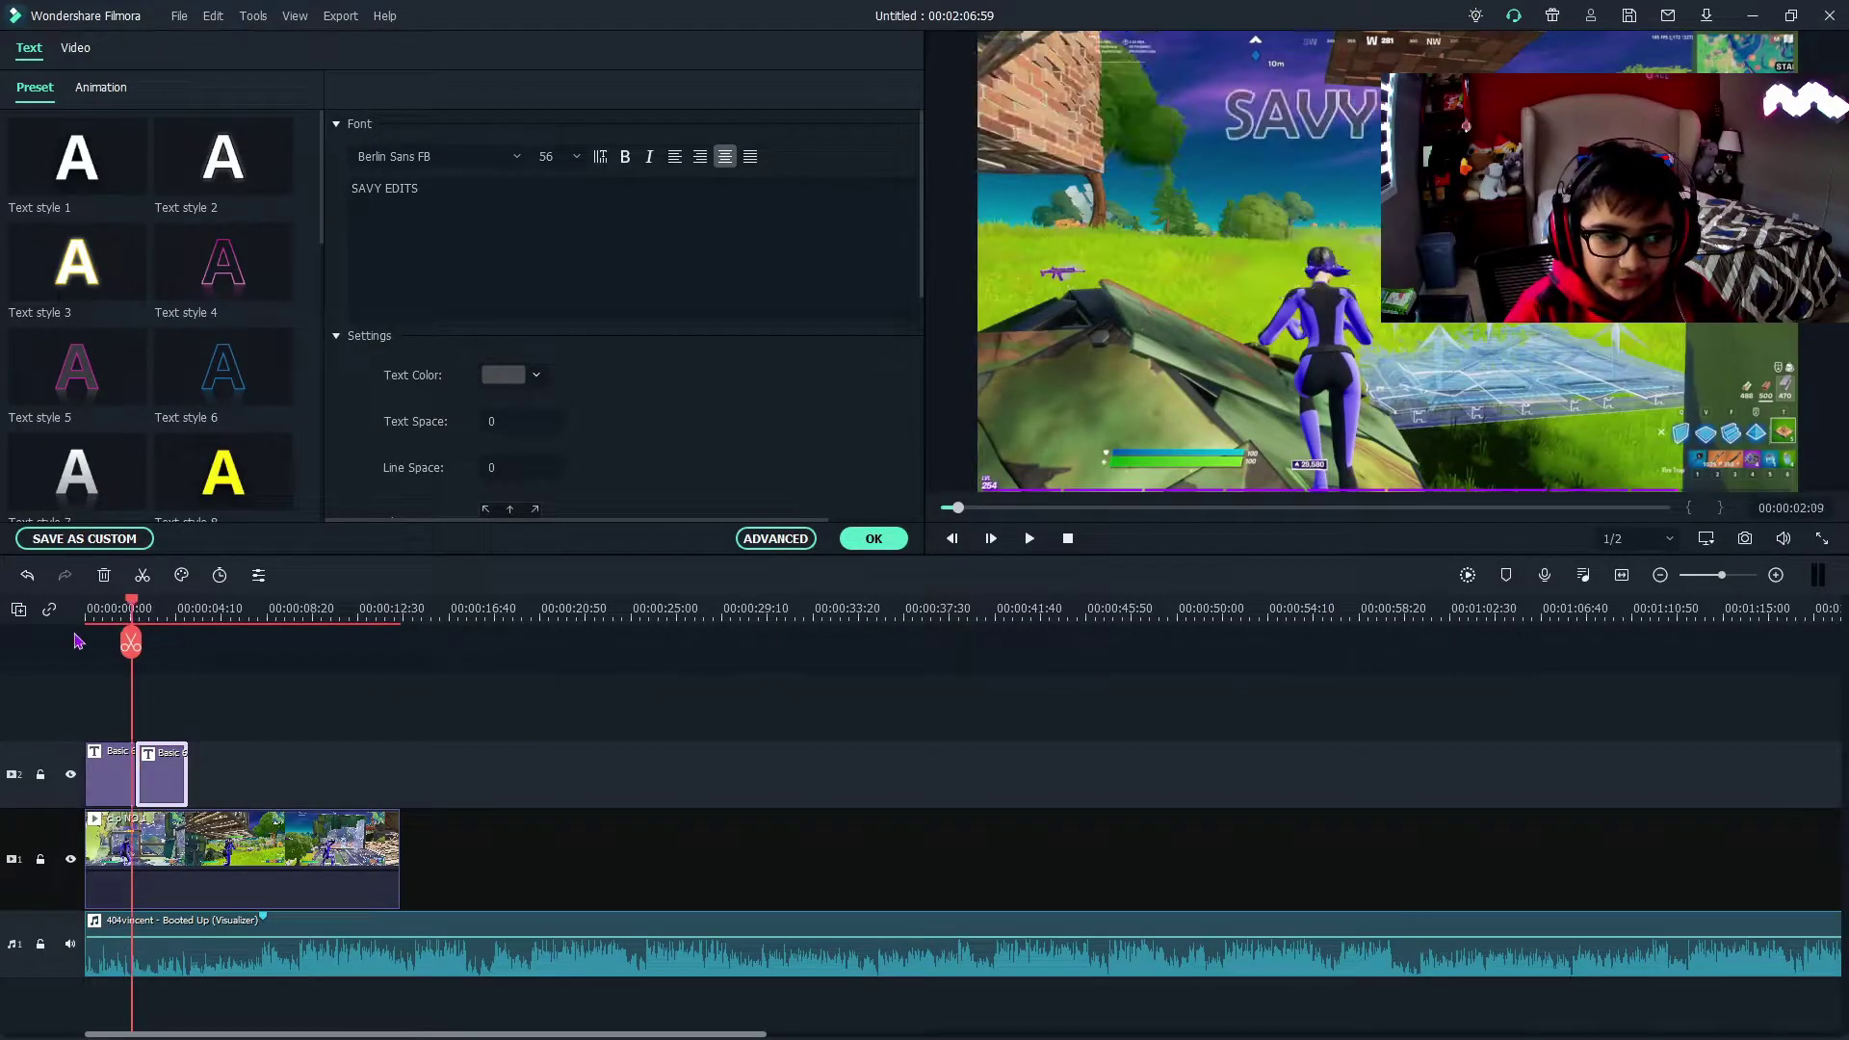
drag(131, 641, 85, 674)
click(884, 533)
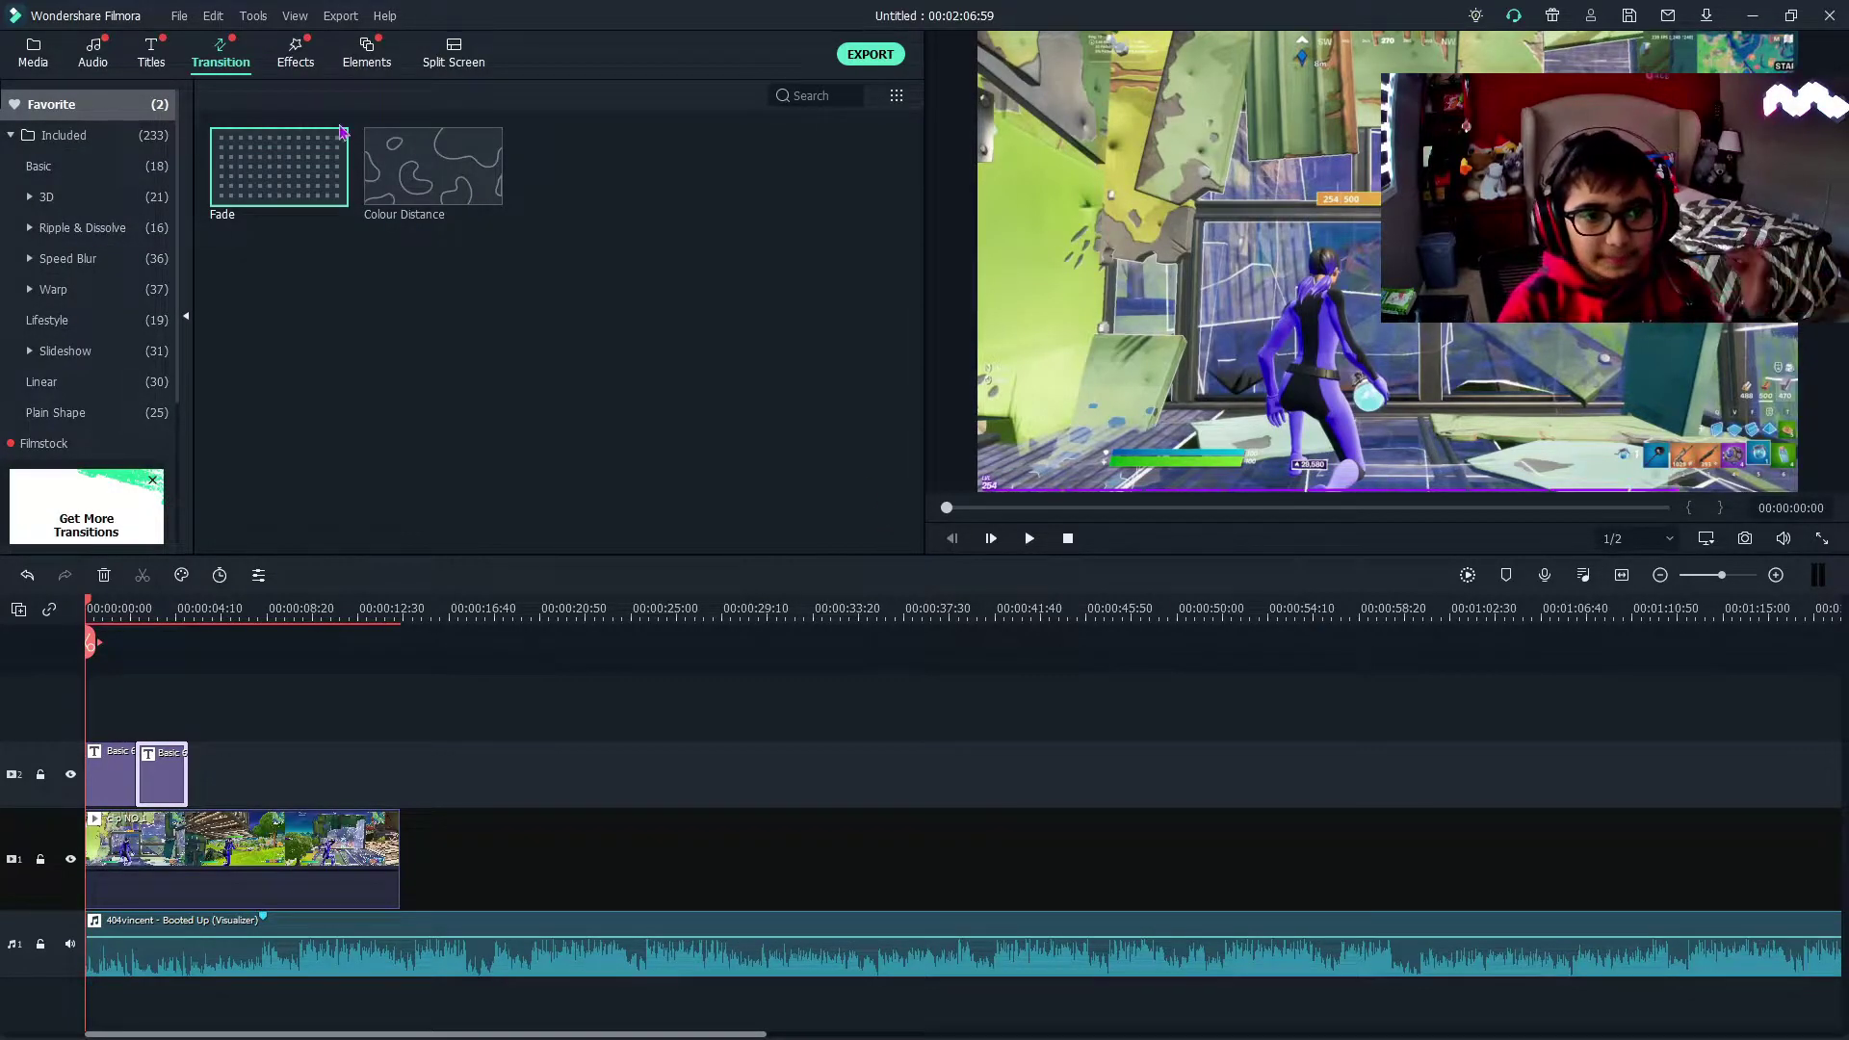
mouse_move(346, 162)
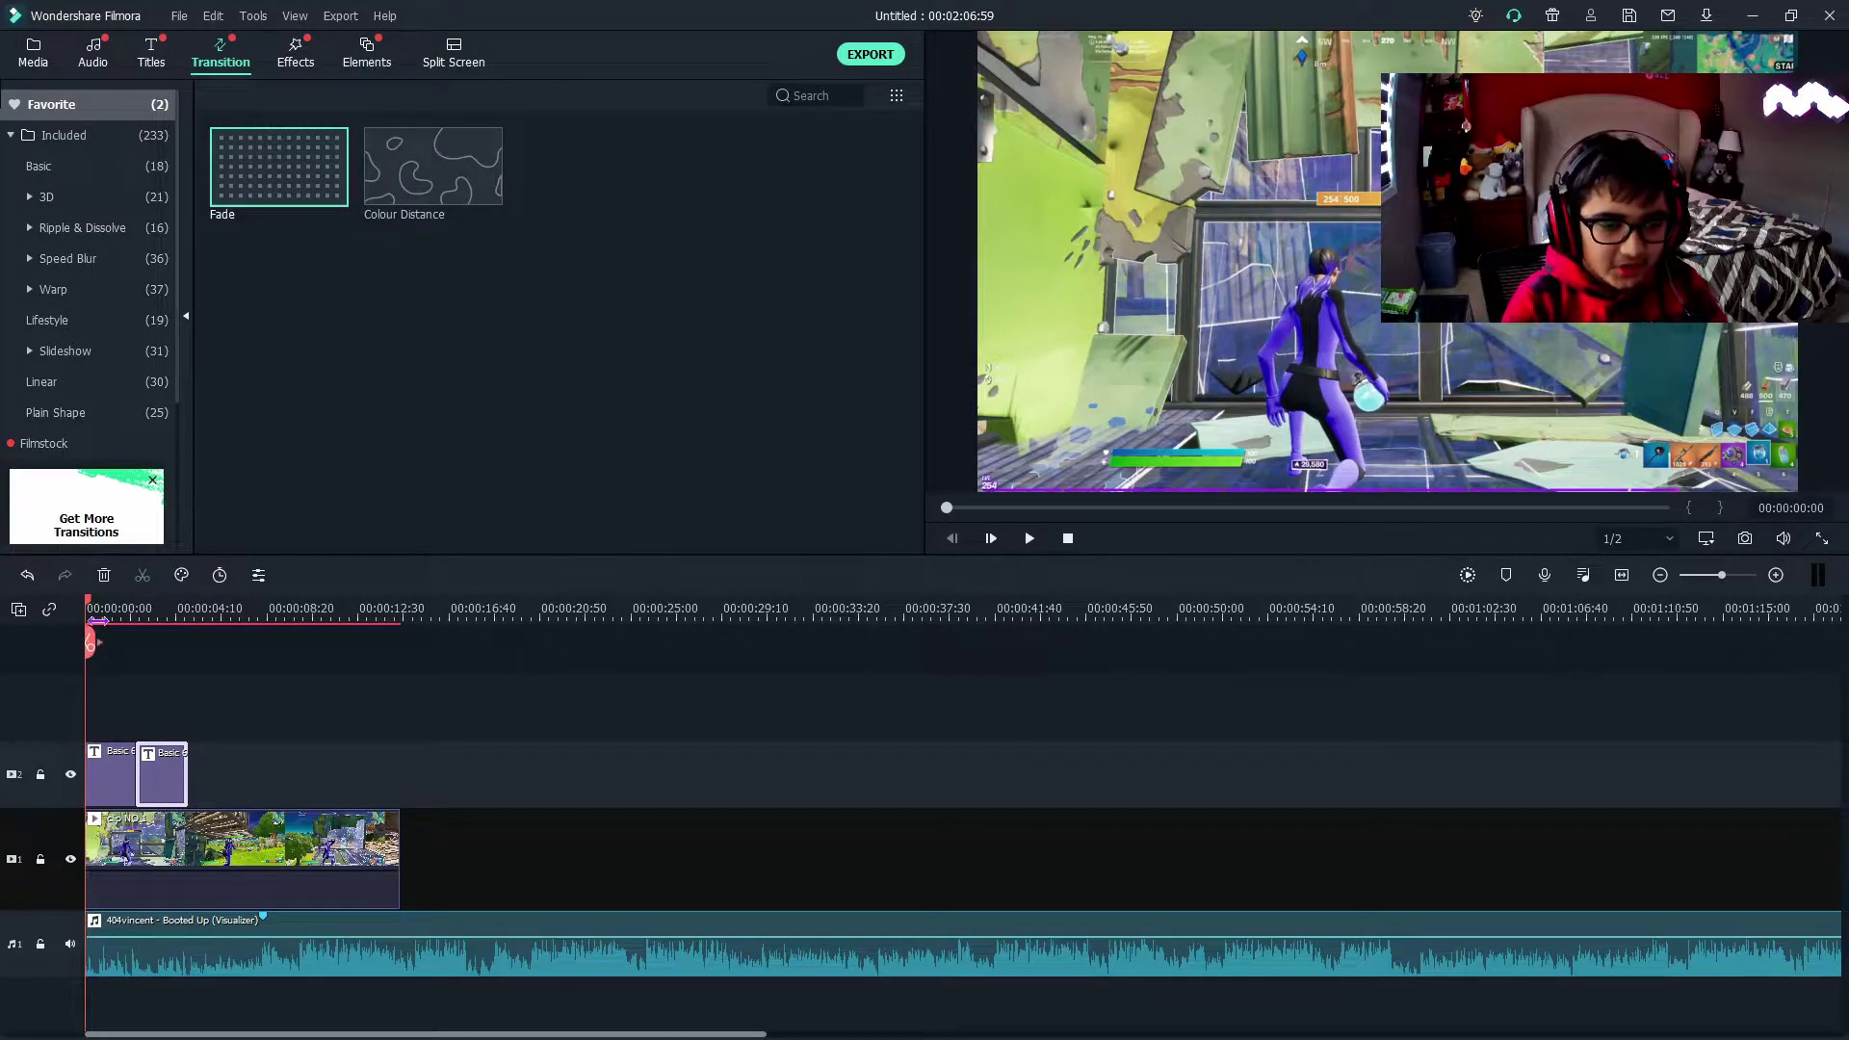
drag(89, 608, 206, 608)
click(256, 887)
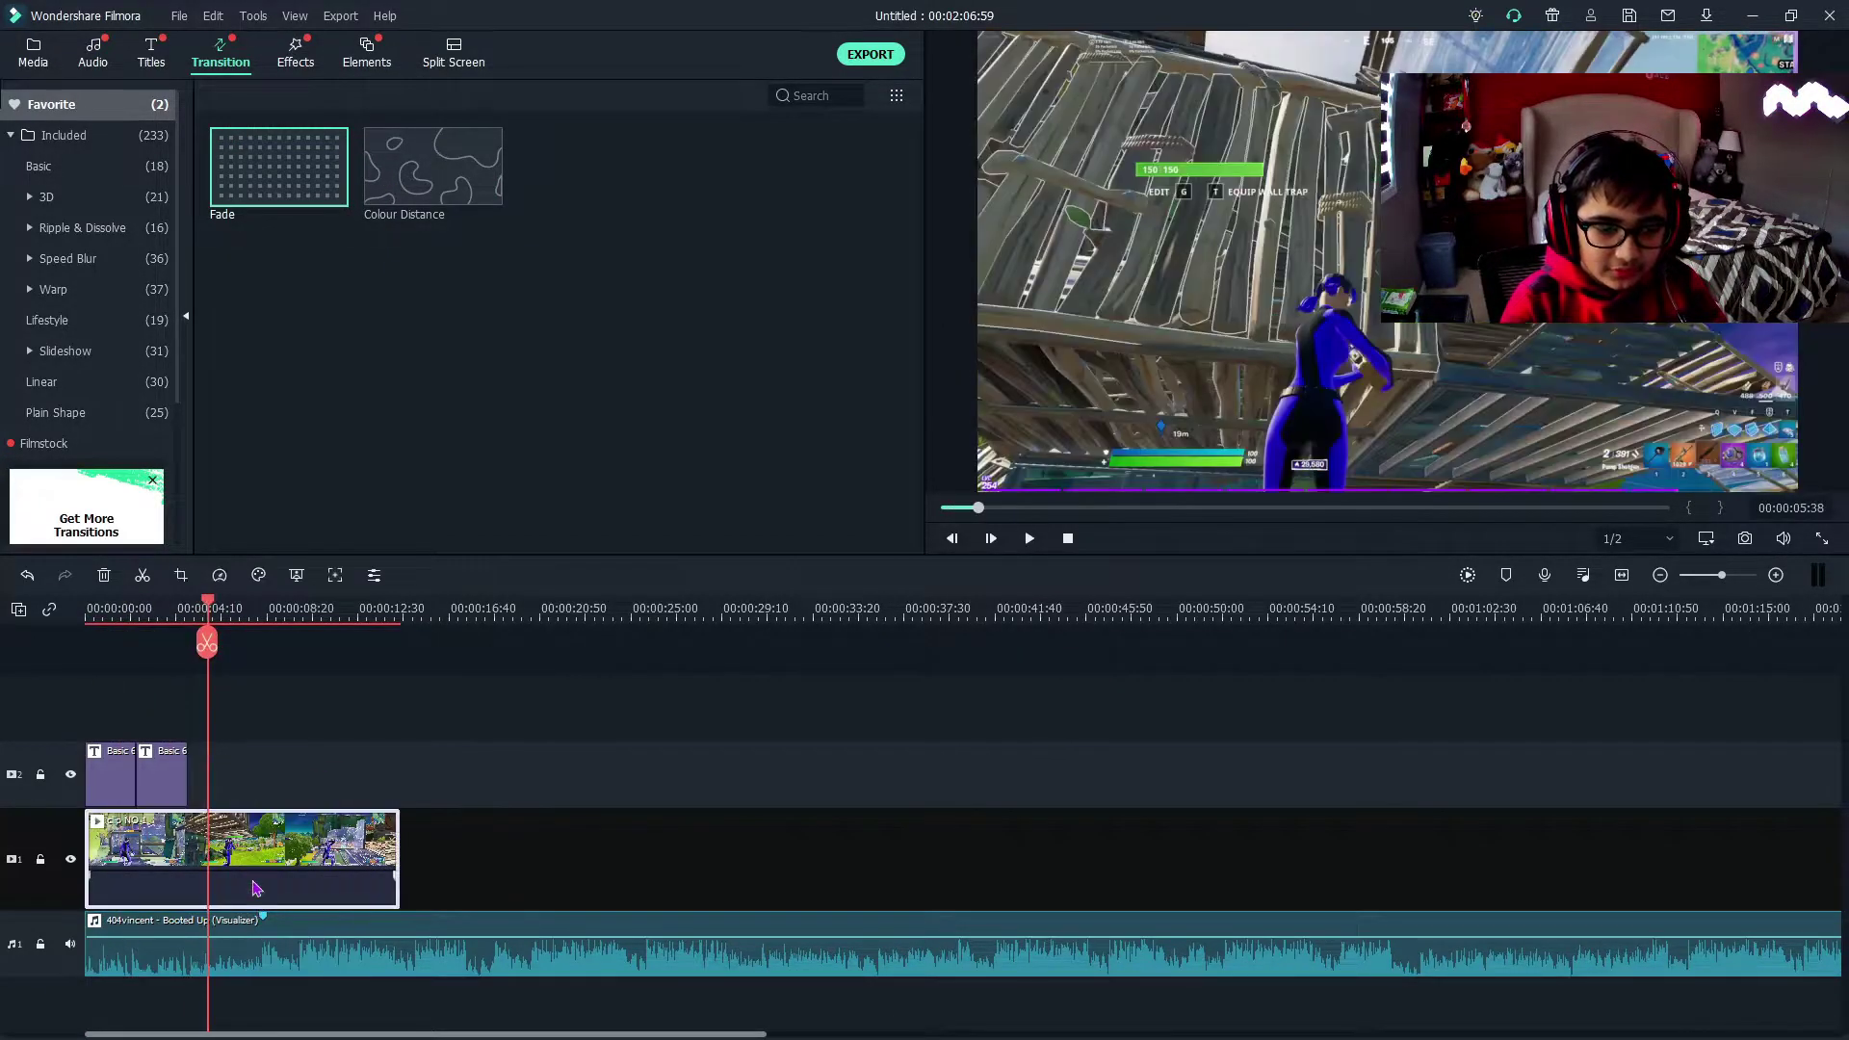
click(366, 720)
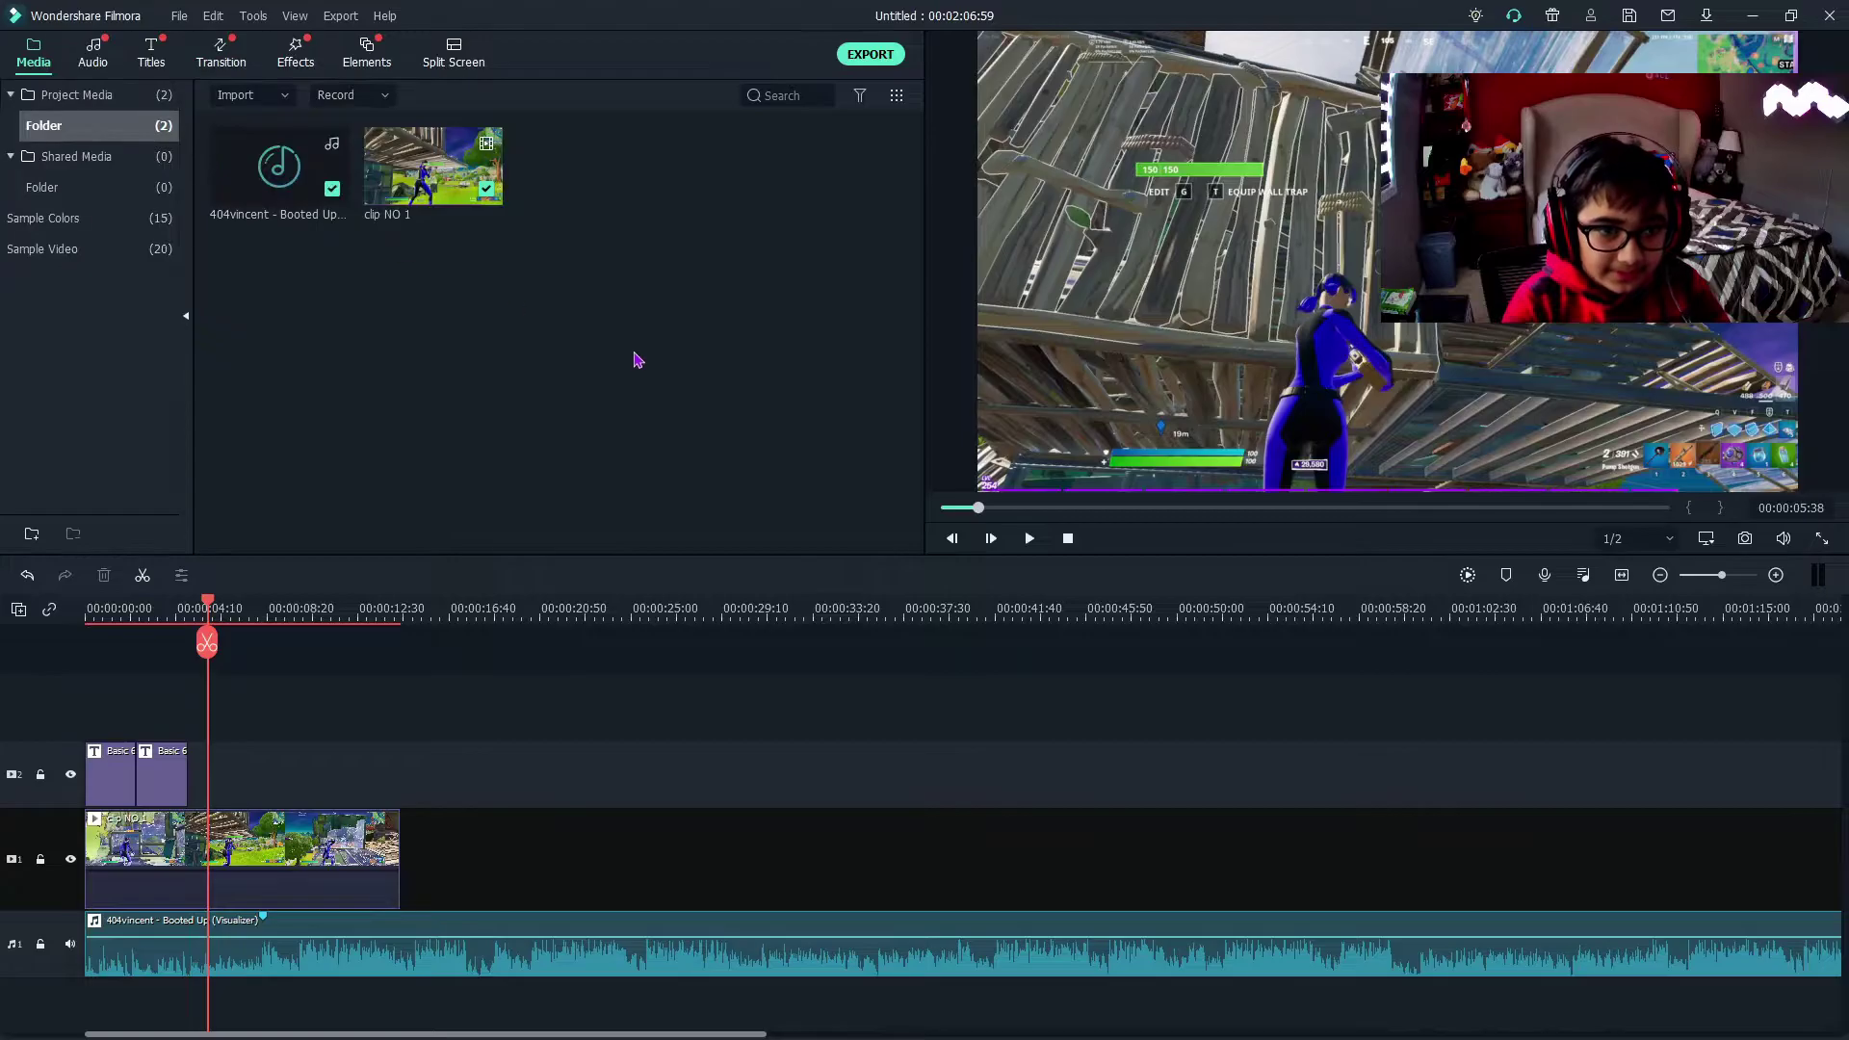
Step: Import the All Bounce Pad Sounds, Bass_Swoosh, All Shield Damage Break and Fortnite Gold Pump headshot sound effects into the project media
double_click(635, 359)
click(278, 49)
double_click(327, 302)
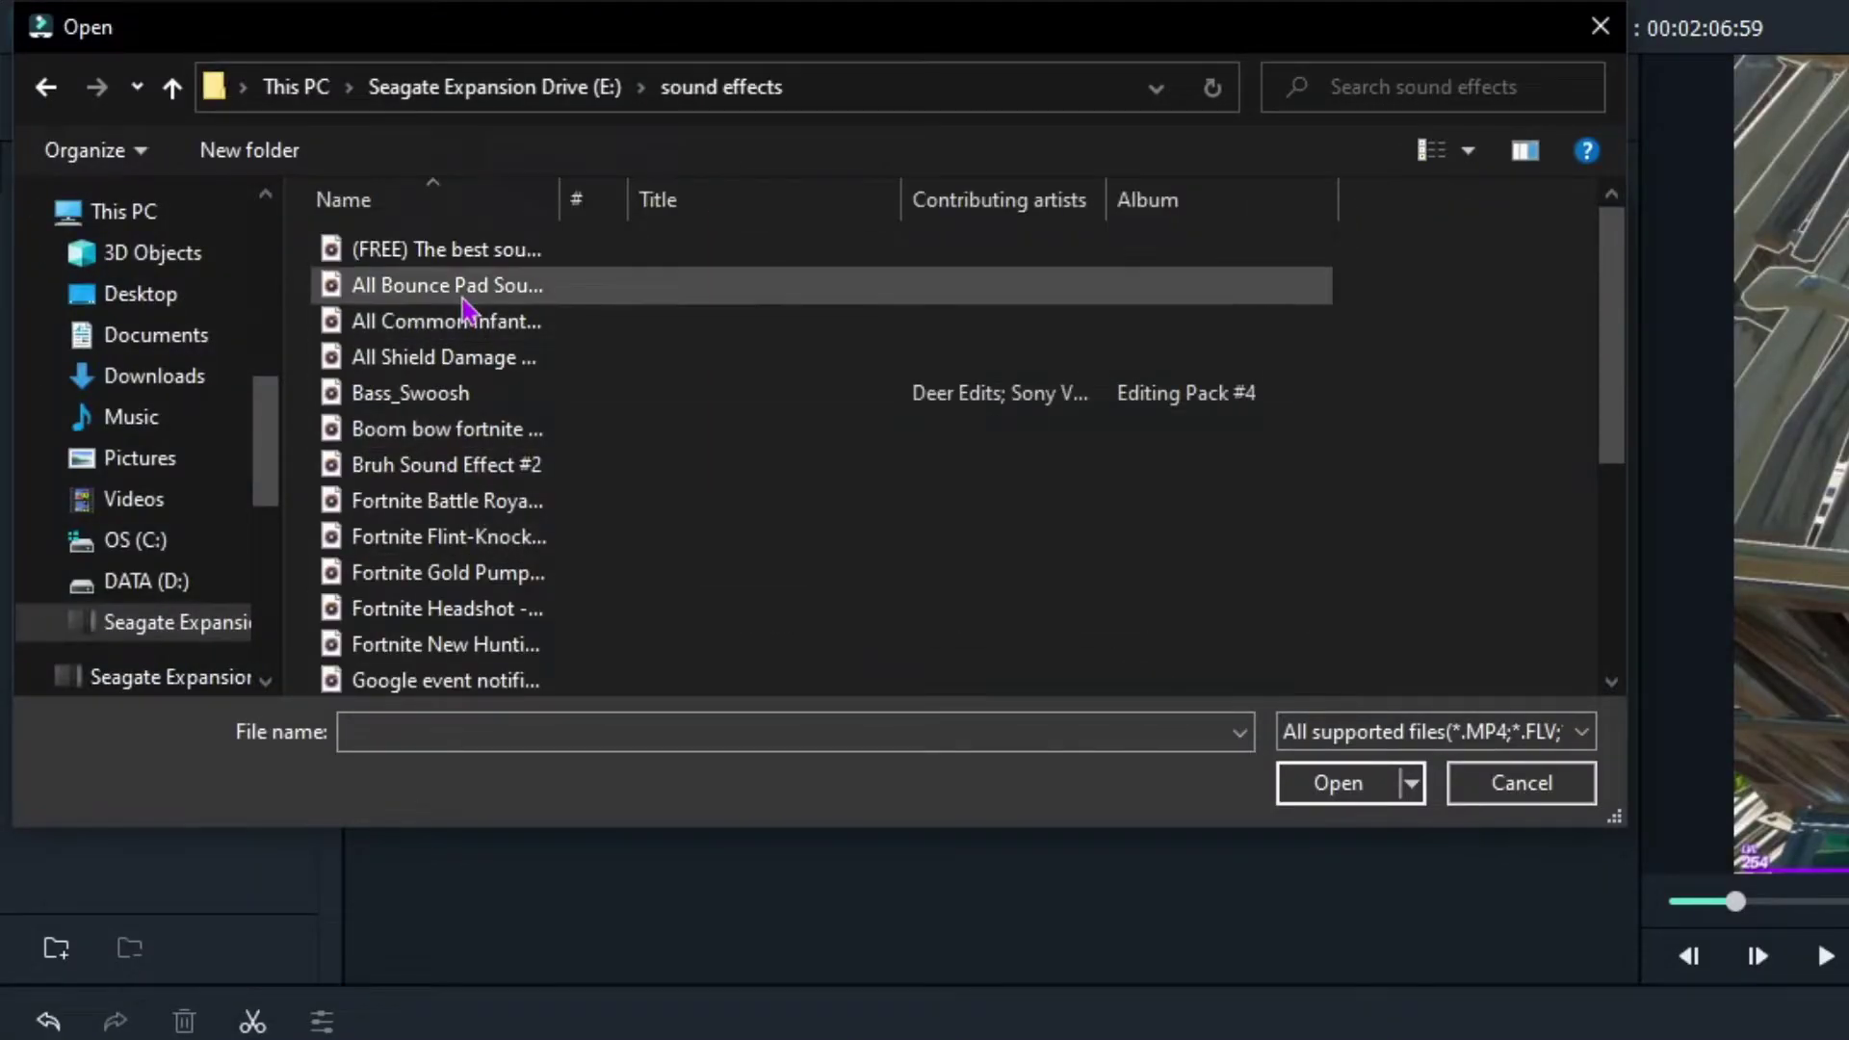
double_click(462, 285)
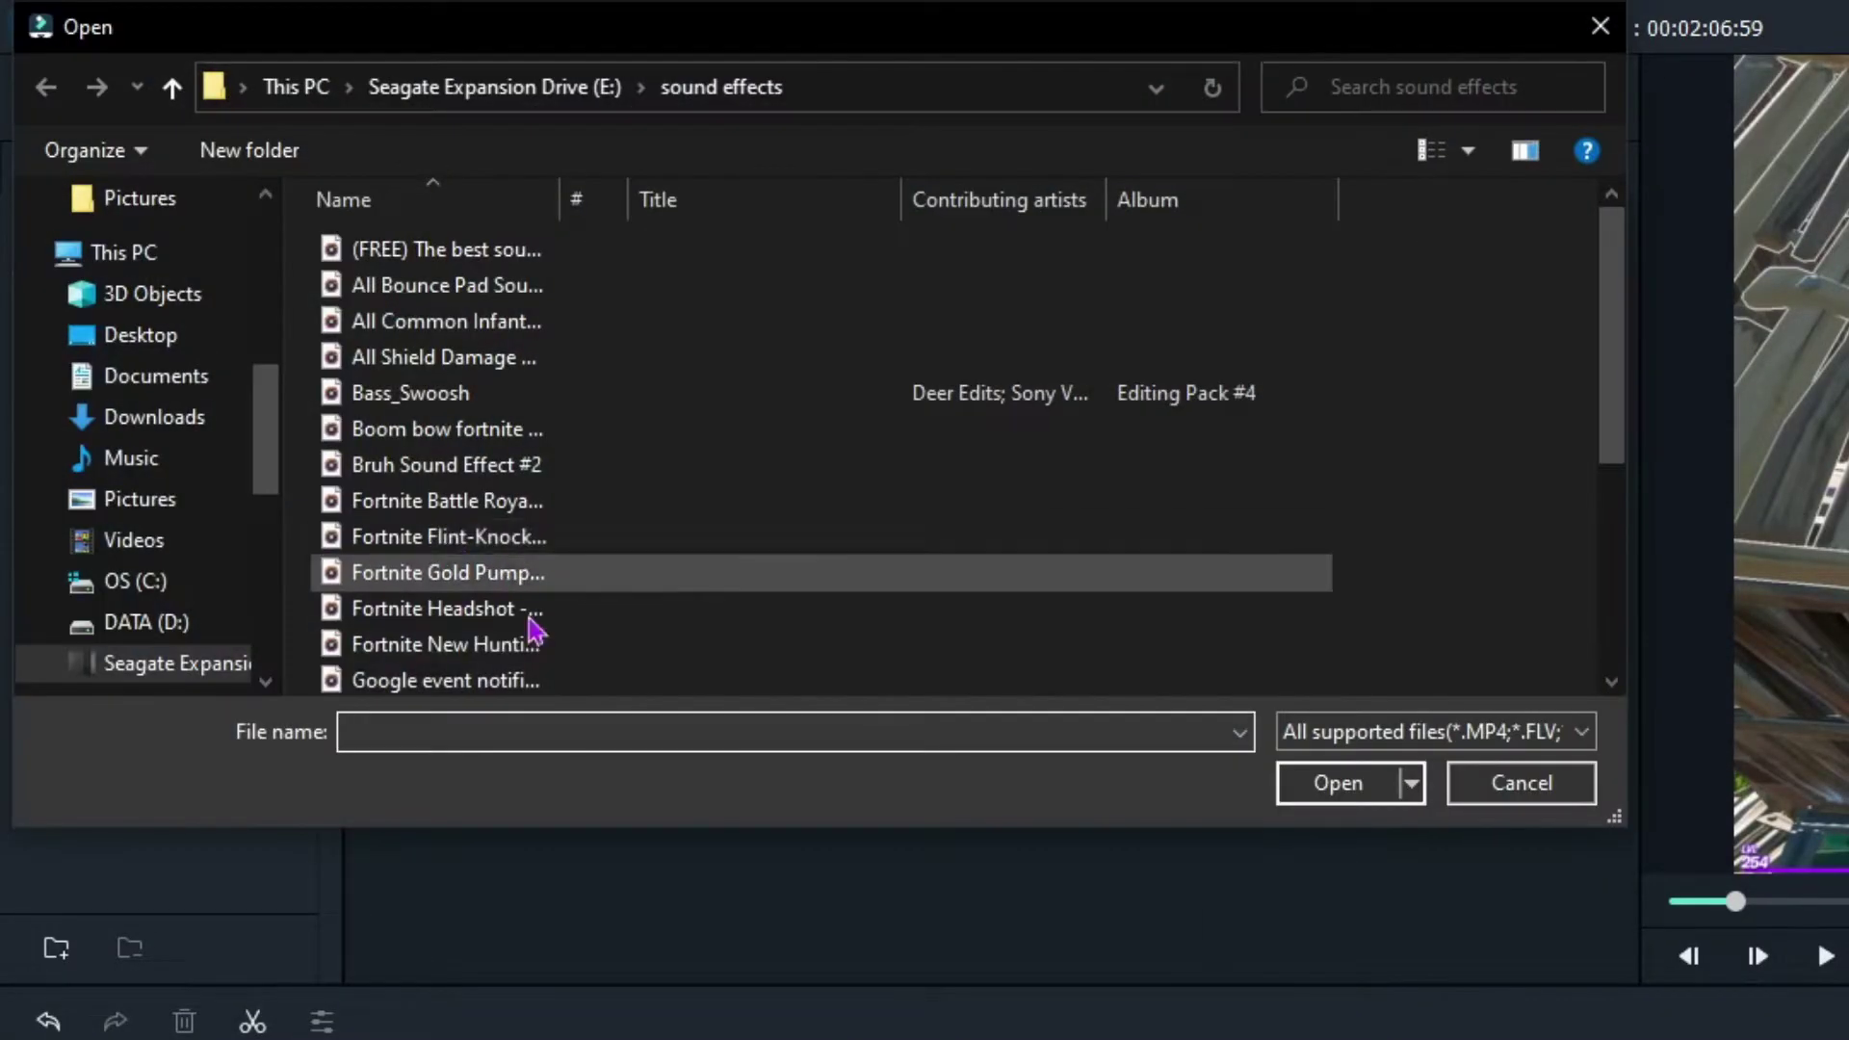
double_click(448, 572)
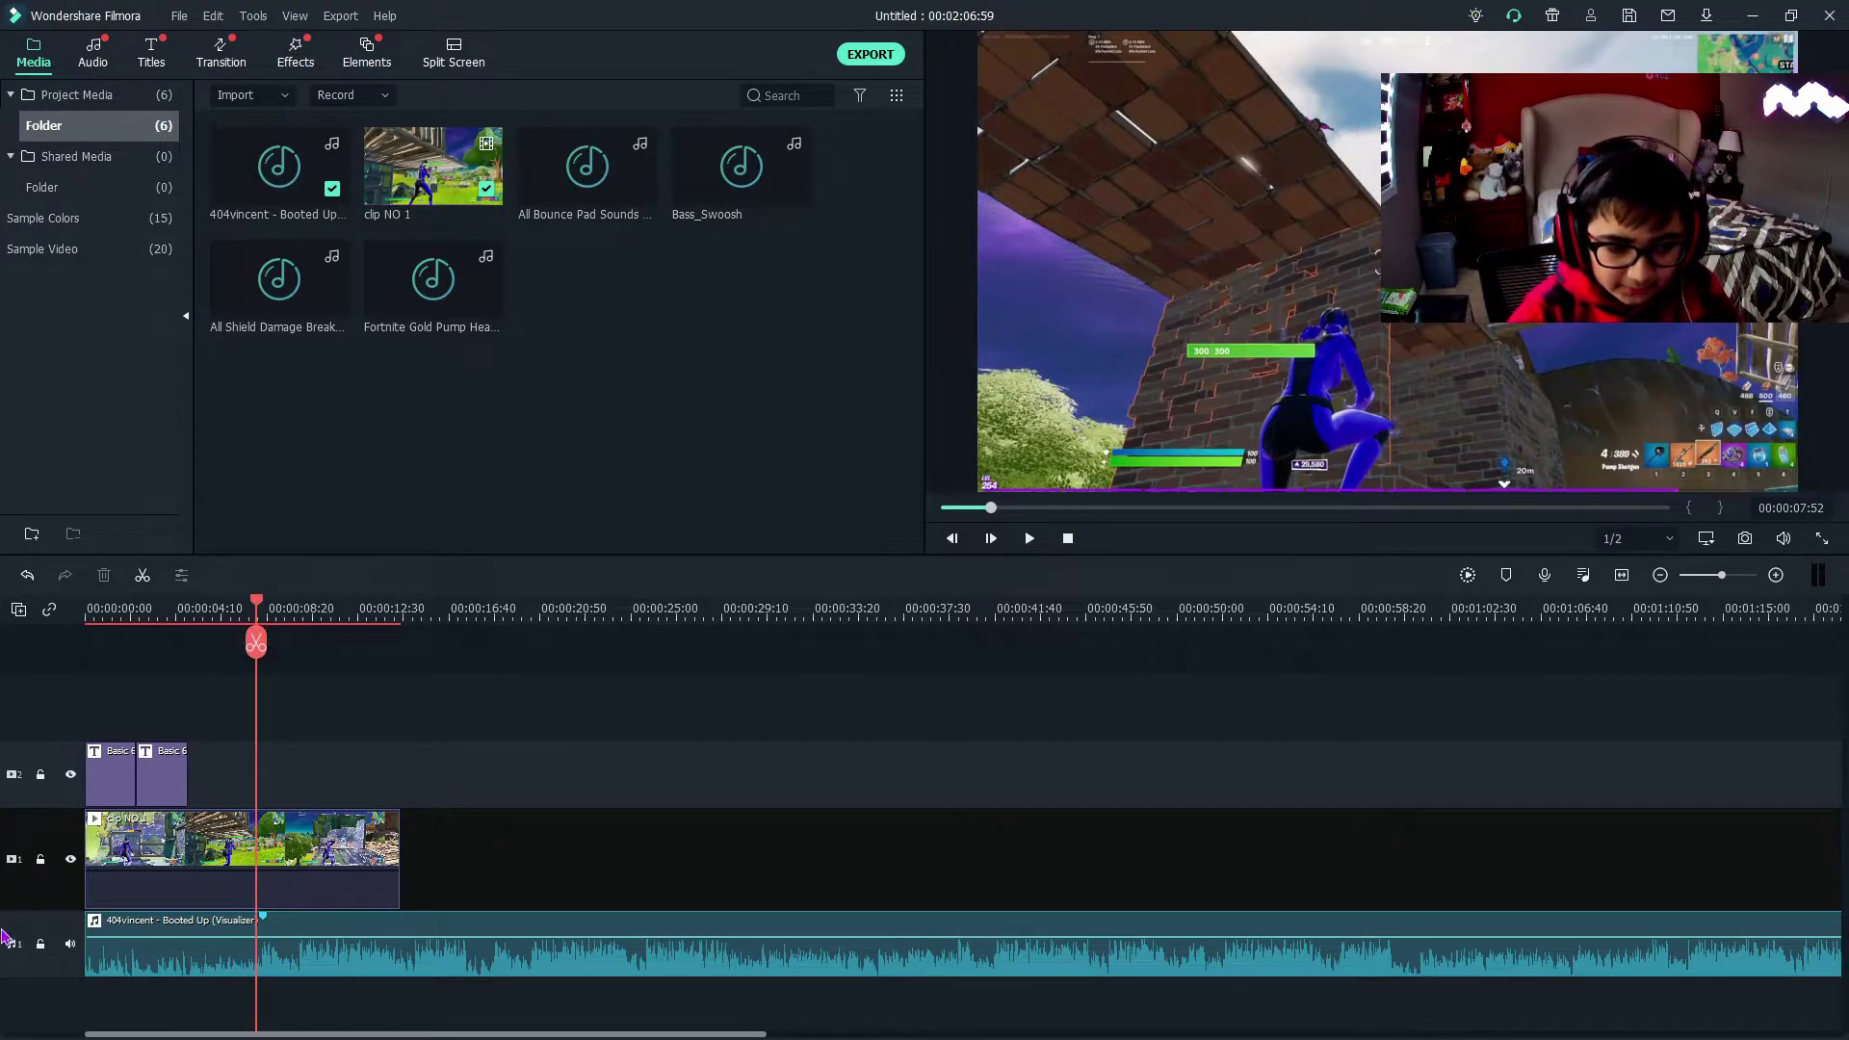
Step: Mute the music track and place the Fortnite Gold Pump headshot sound on a second audio track at 00:00:08:13
click(72, 944)
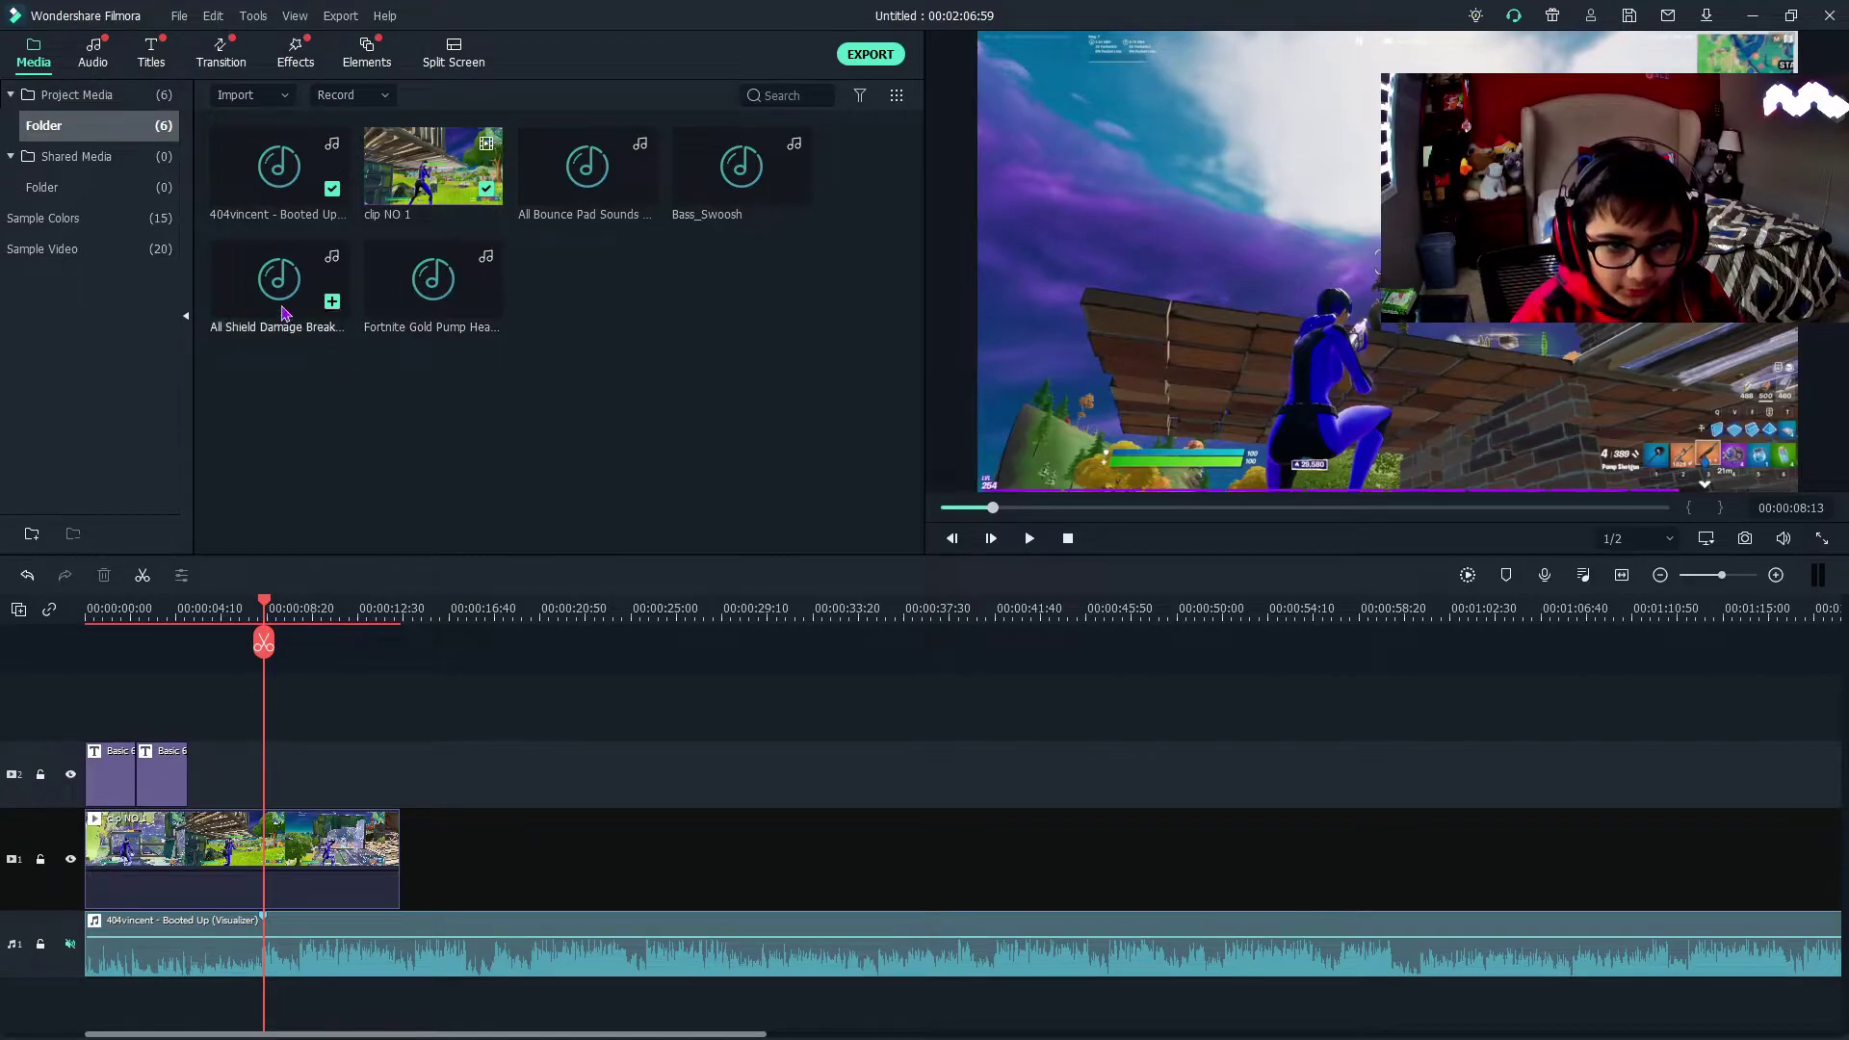
drag(438, 289, 275, 954)
drag(441, 611, 858, 646)
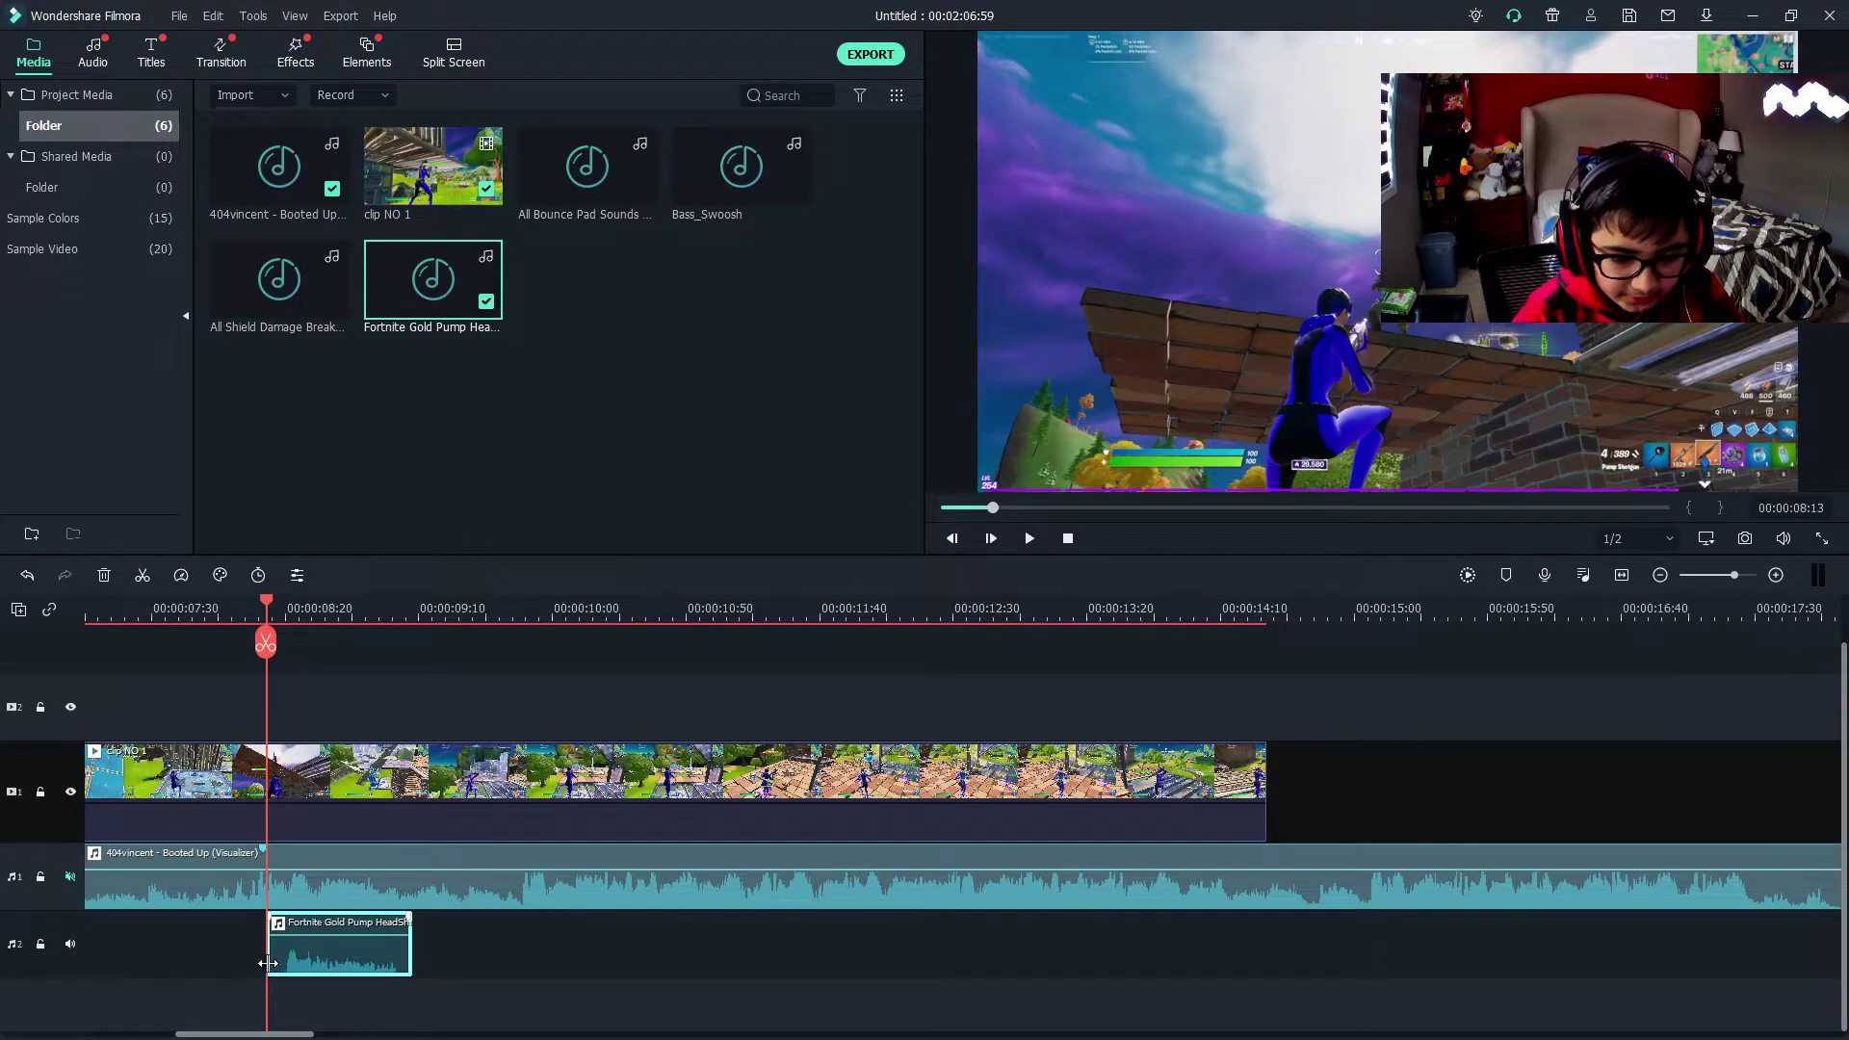
Step: Trim the start of the Fortnite Gold Pump headshot sound and check its alignment with the shot frame by frame
drag(268, 962, 281, 963)
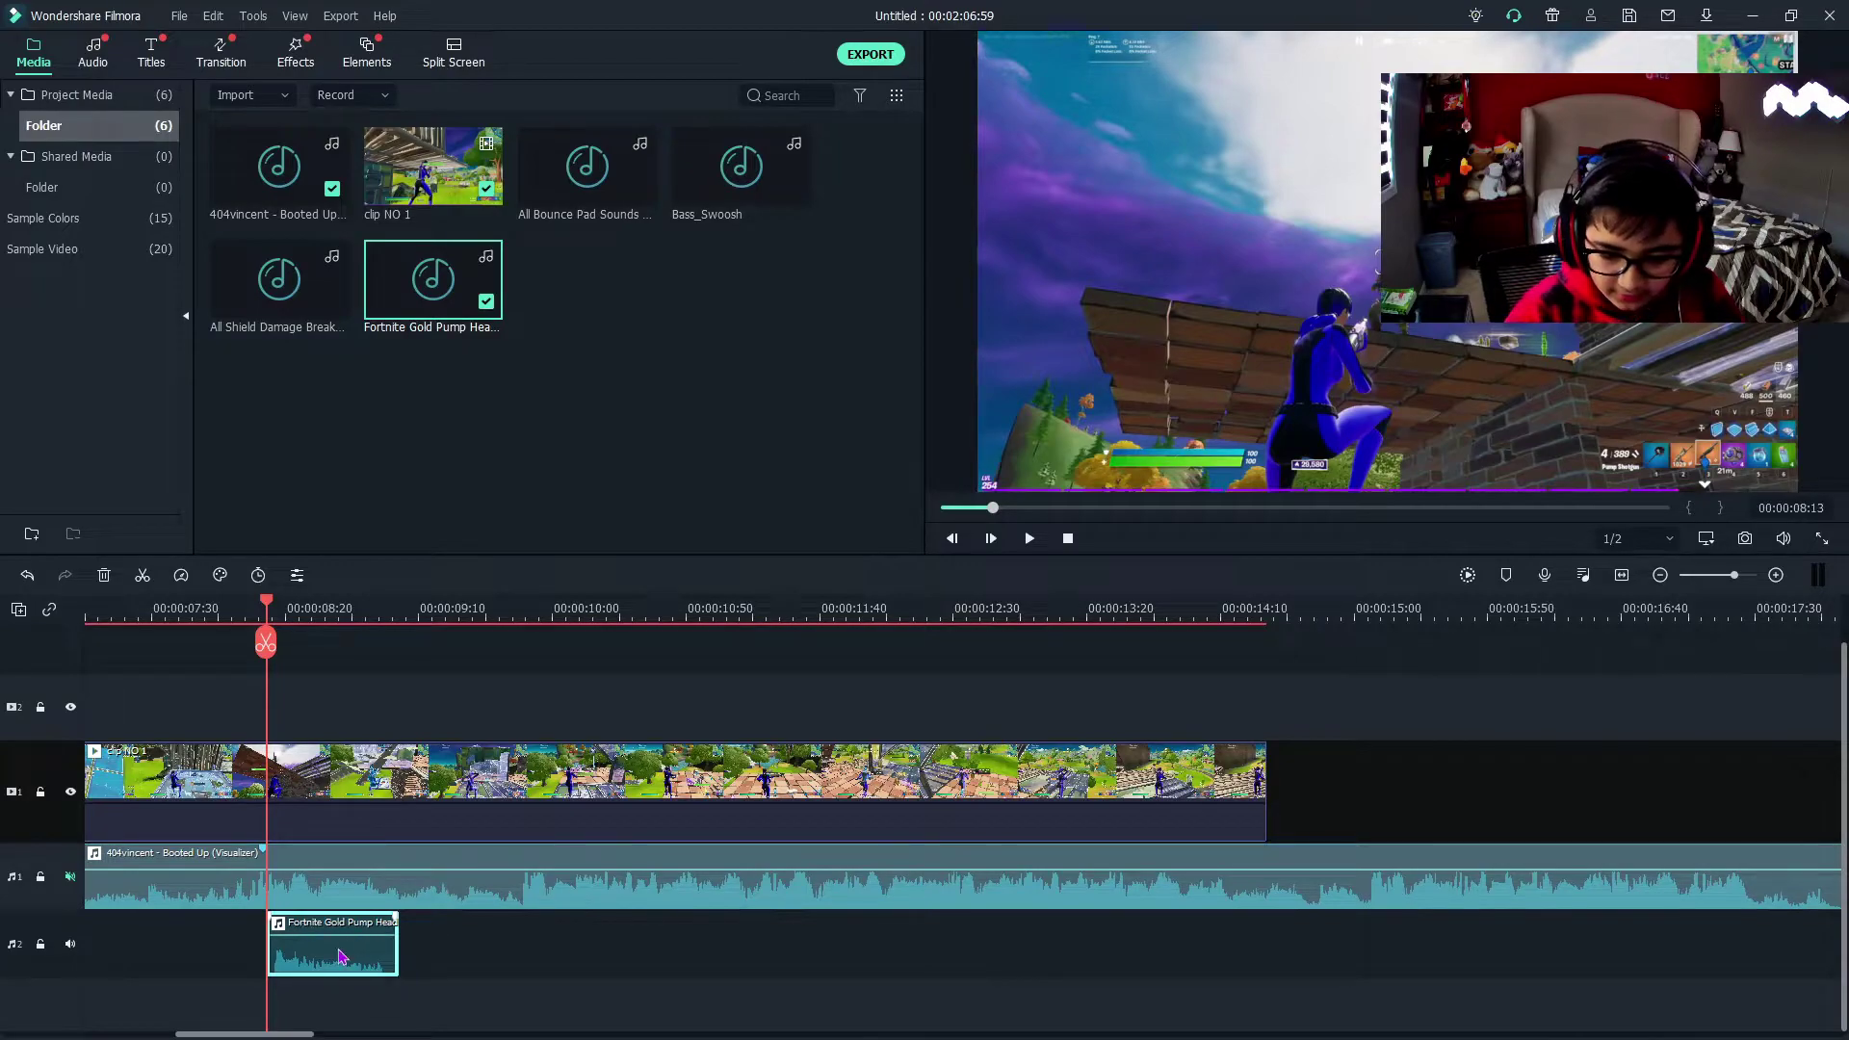
key(Right)
key(Right)
key(Right)
key(Right)
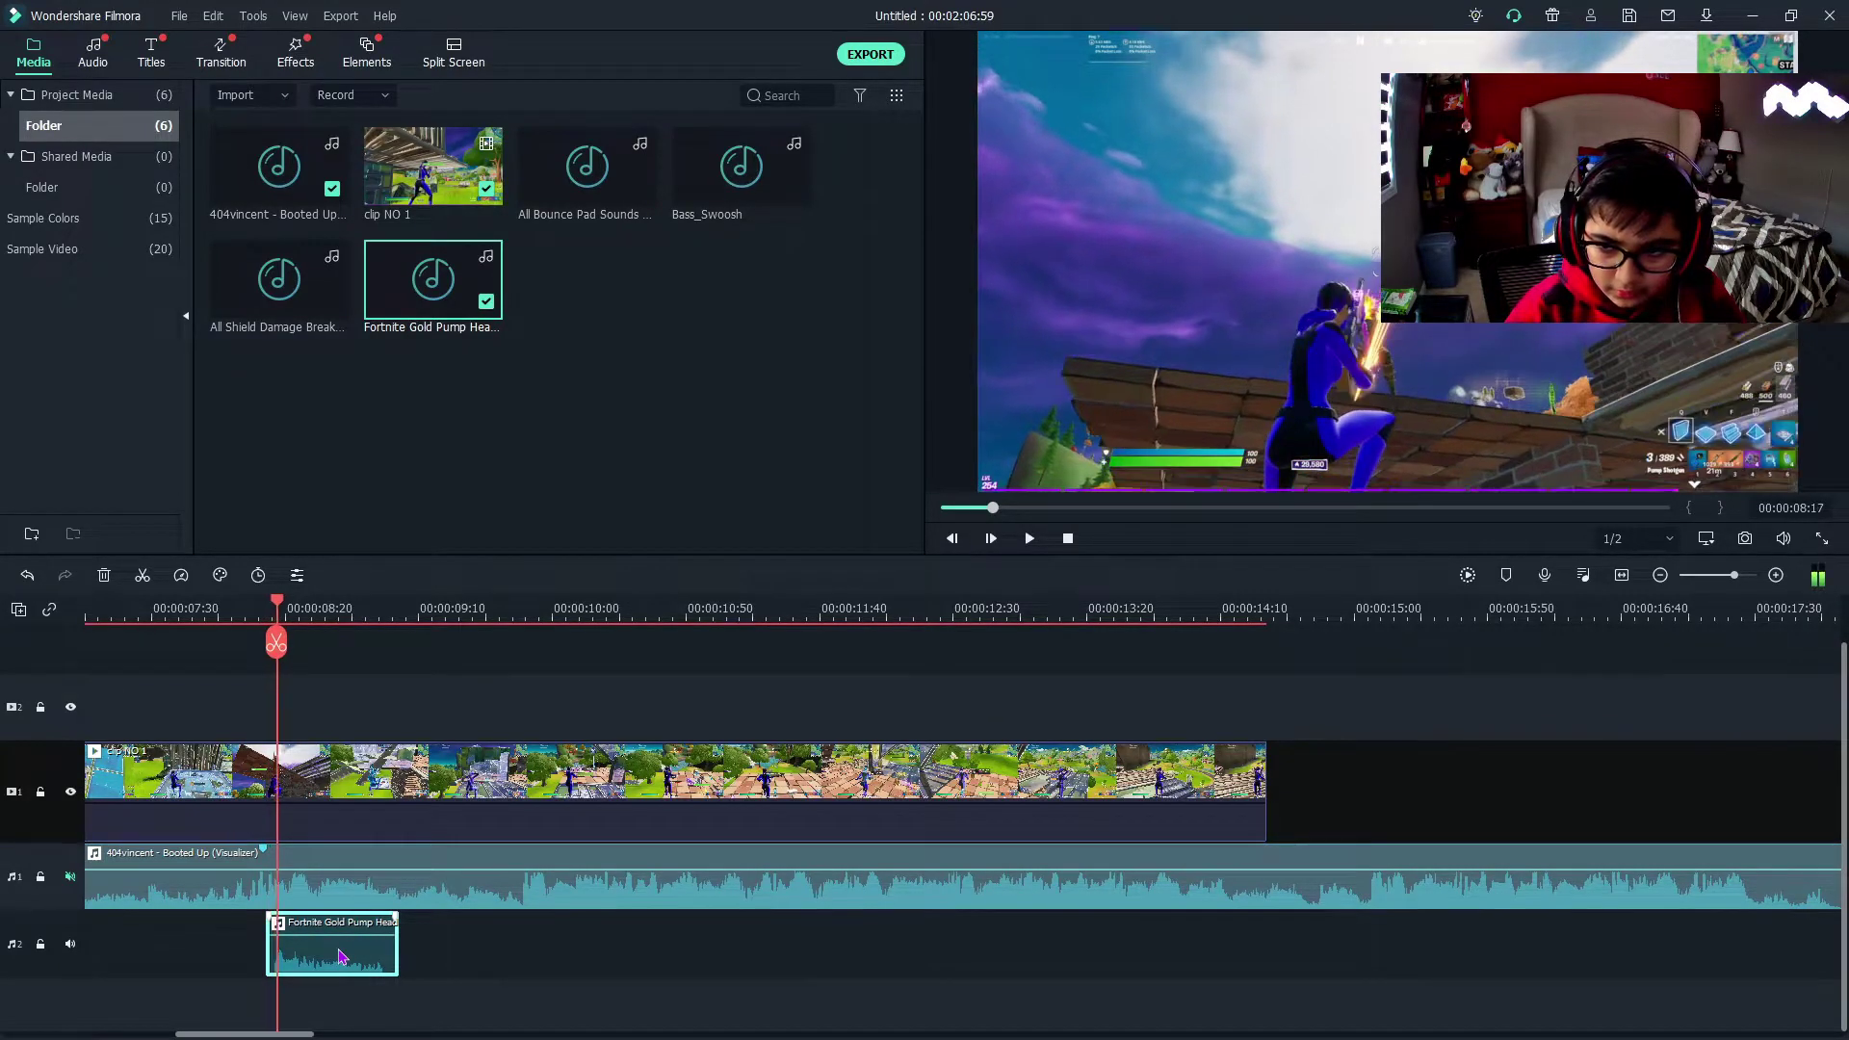
key(Left)
key(Left)
key(Left)
key(Left)
key(Left)
key(Left)
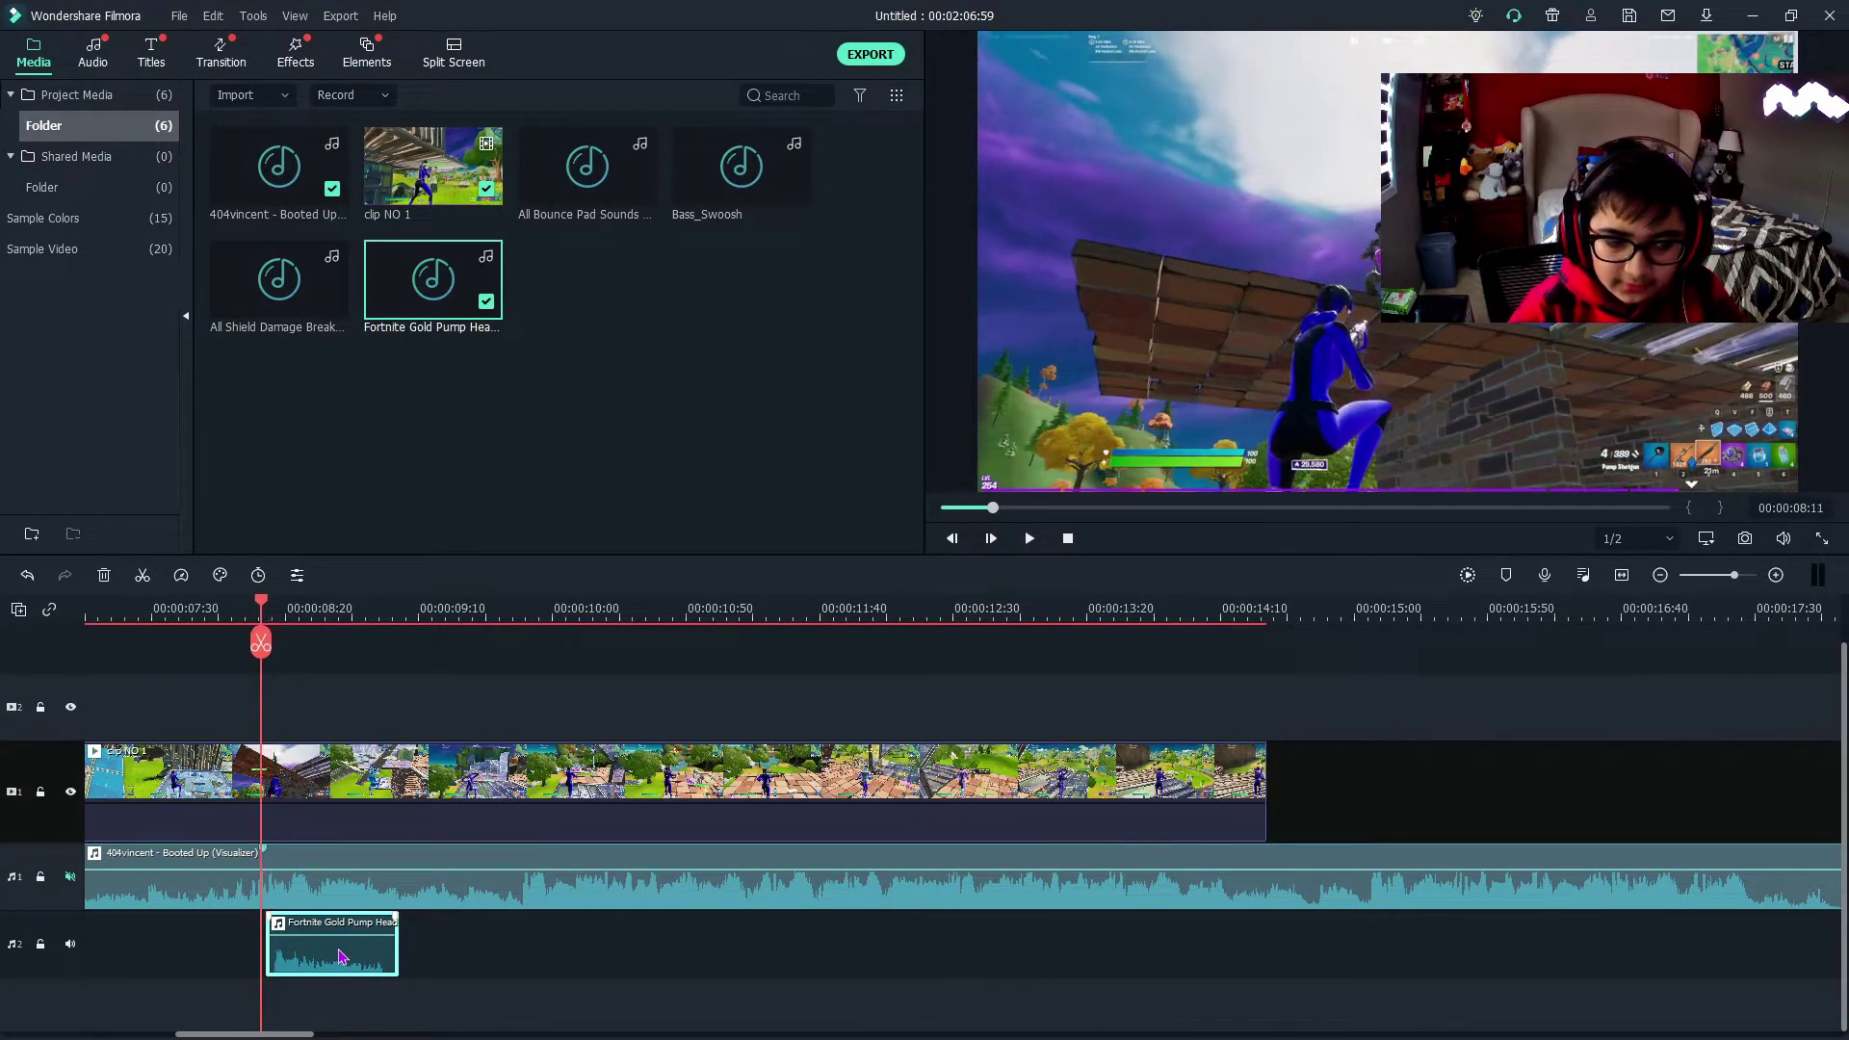
Step: Place the All Shield Damage Break sound on a third audio track at 00:00:08:20 and shorten its end
drag(332, 625, 297, 625)
click(377, 676)
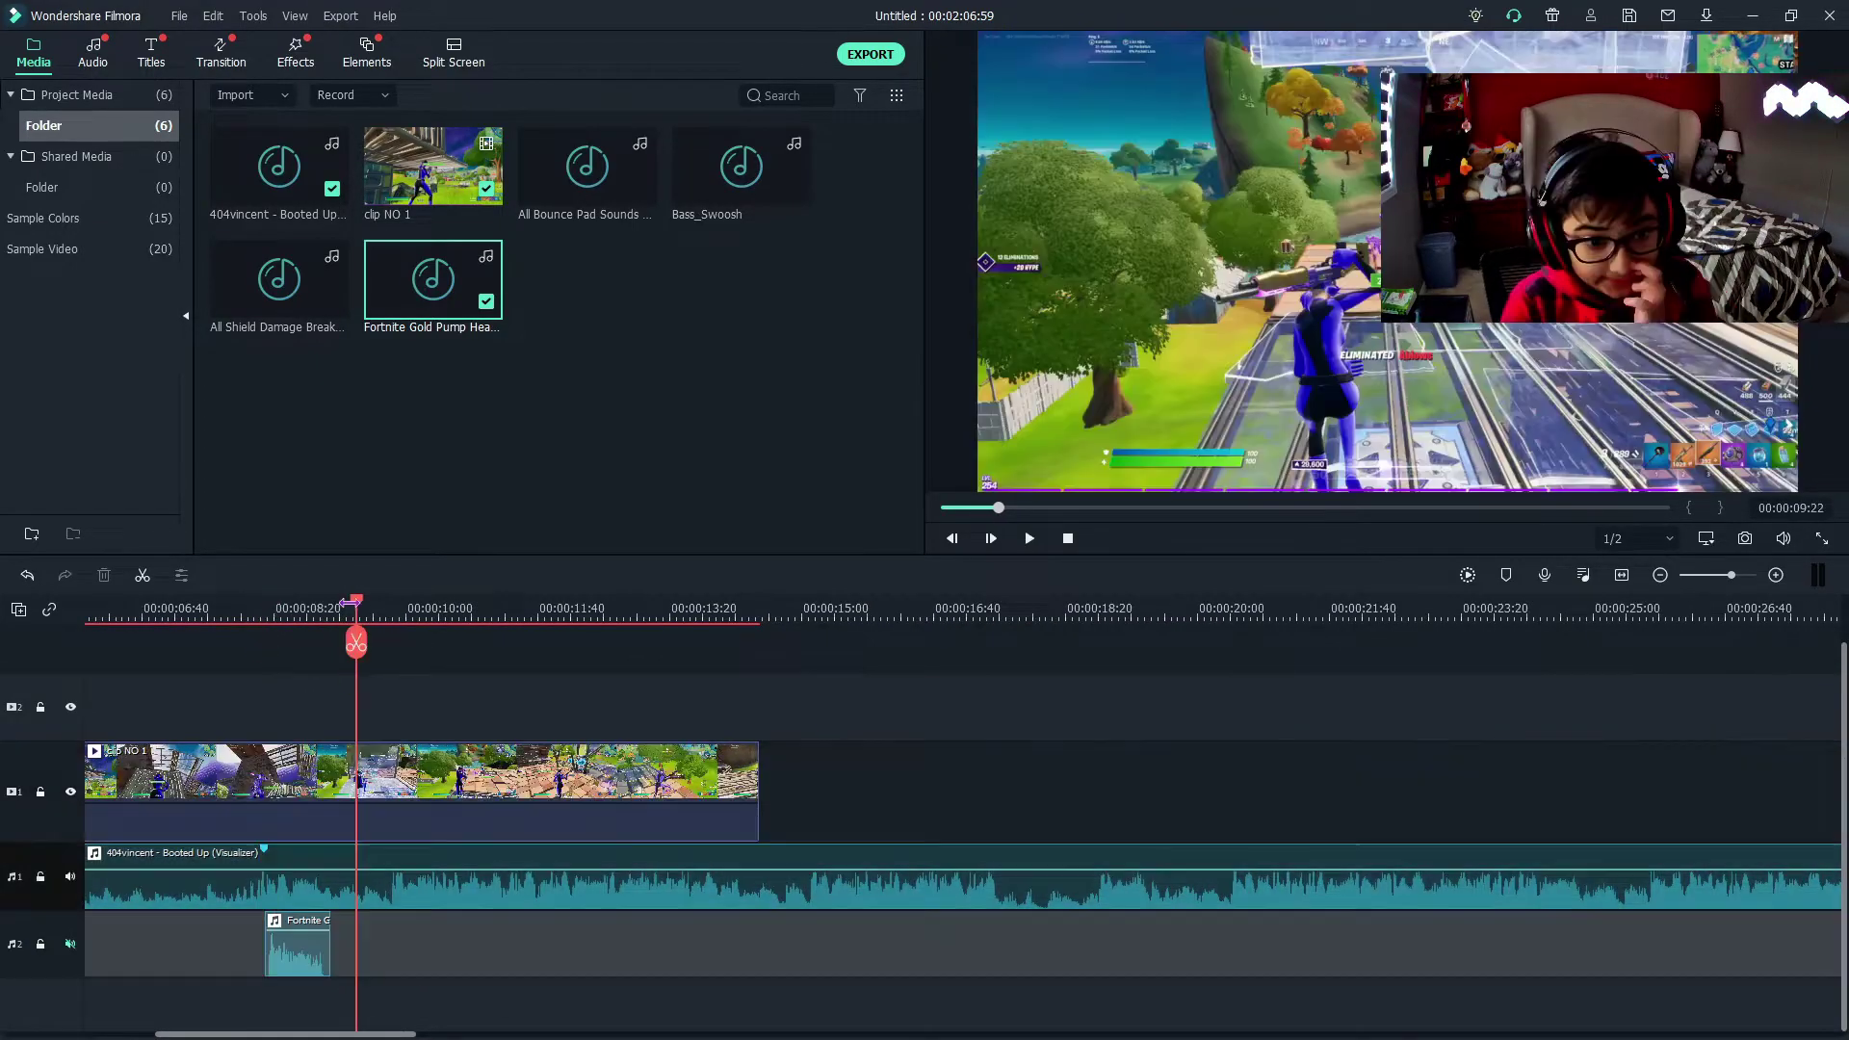
drag(354, 602, 273, 697)
key(Right)
key(Right)
key(Right)
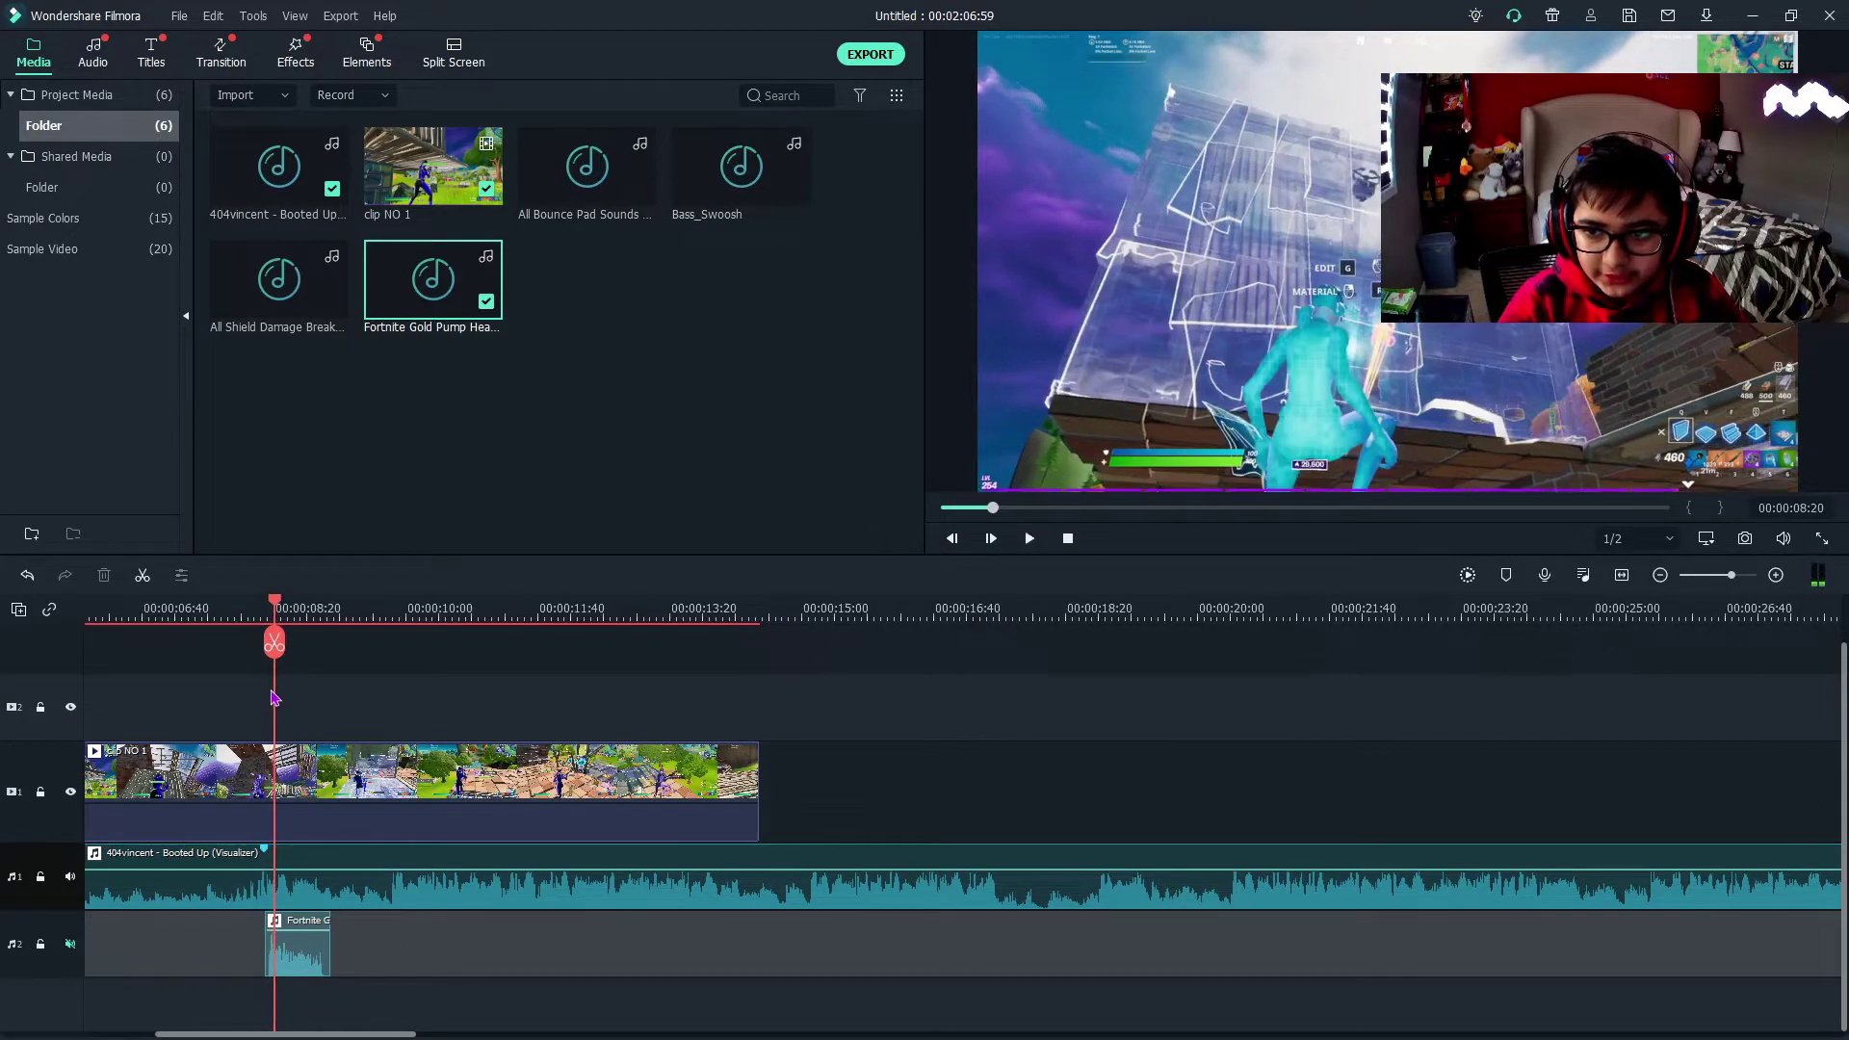
drag(279, 279, 314, 932)
drag(530, 966, 314, 956)
Step: Unmute the gold pump sound's track and play the montage from 00:00:07:54 to hear both sound effects
click(231, 666)
drag(282, 608, 240, 609)
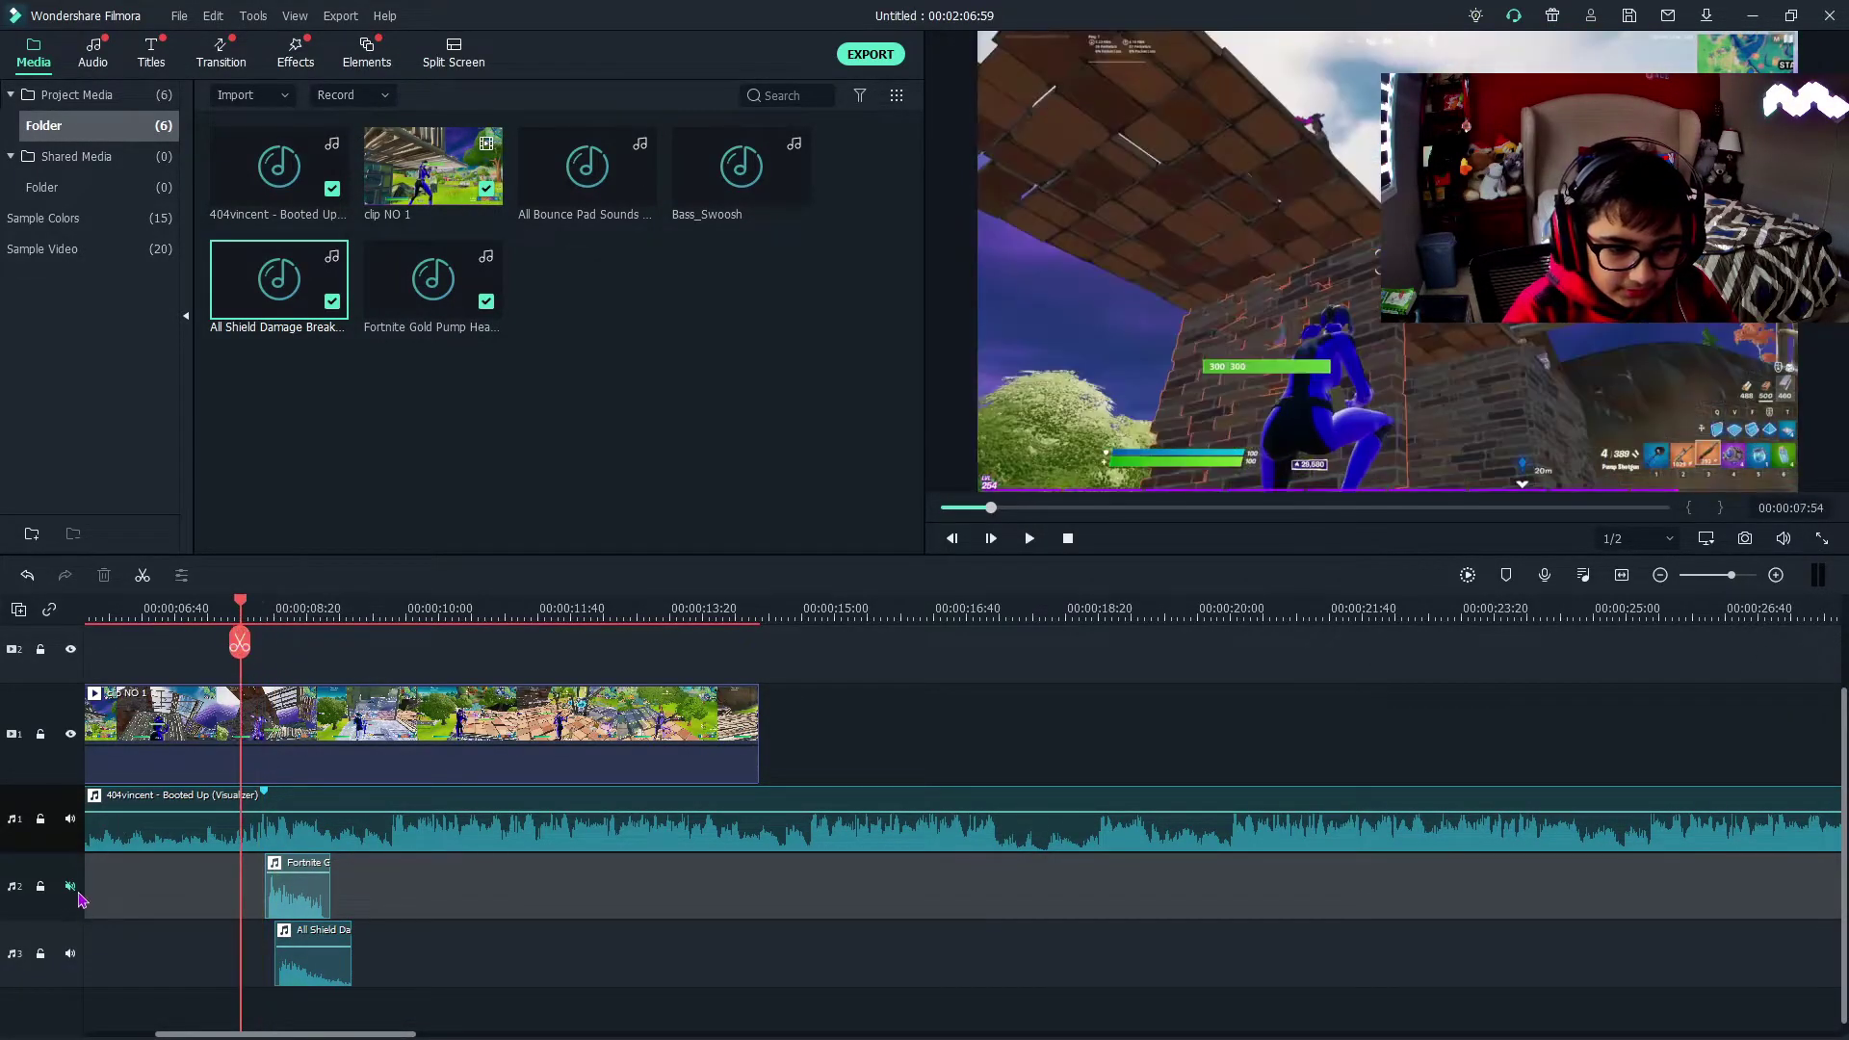
click(72, 887)
key(space)
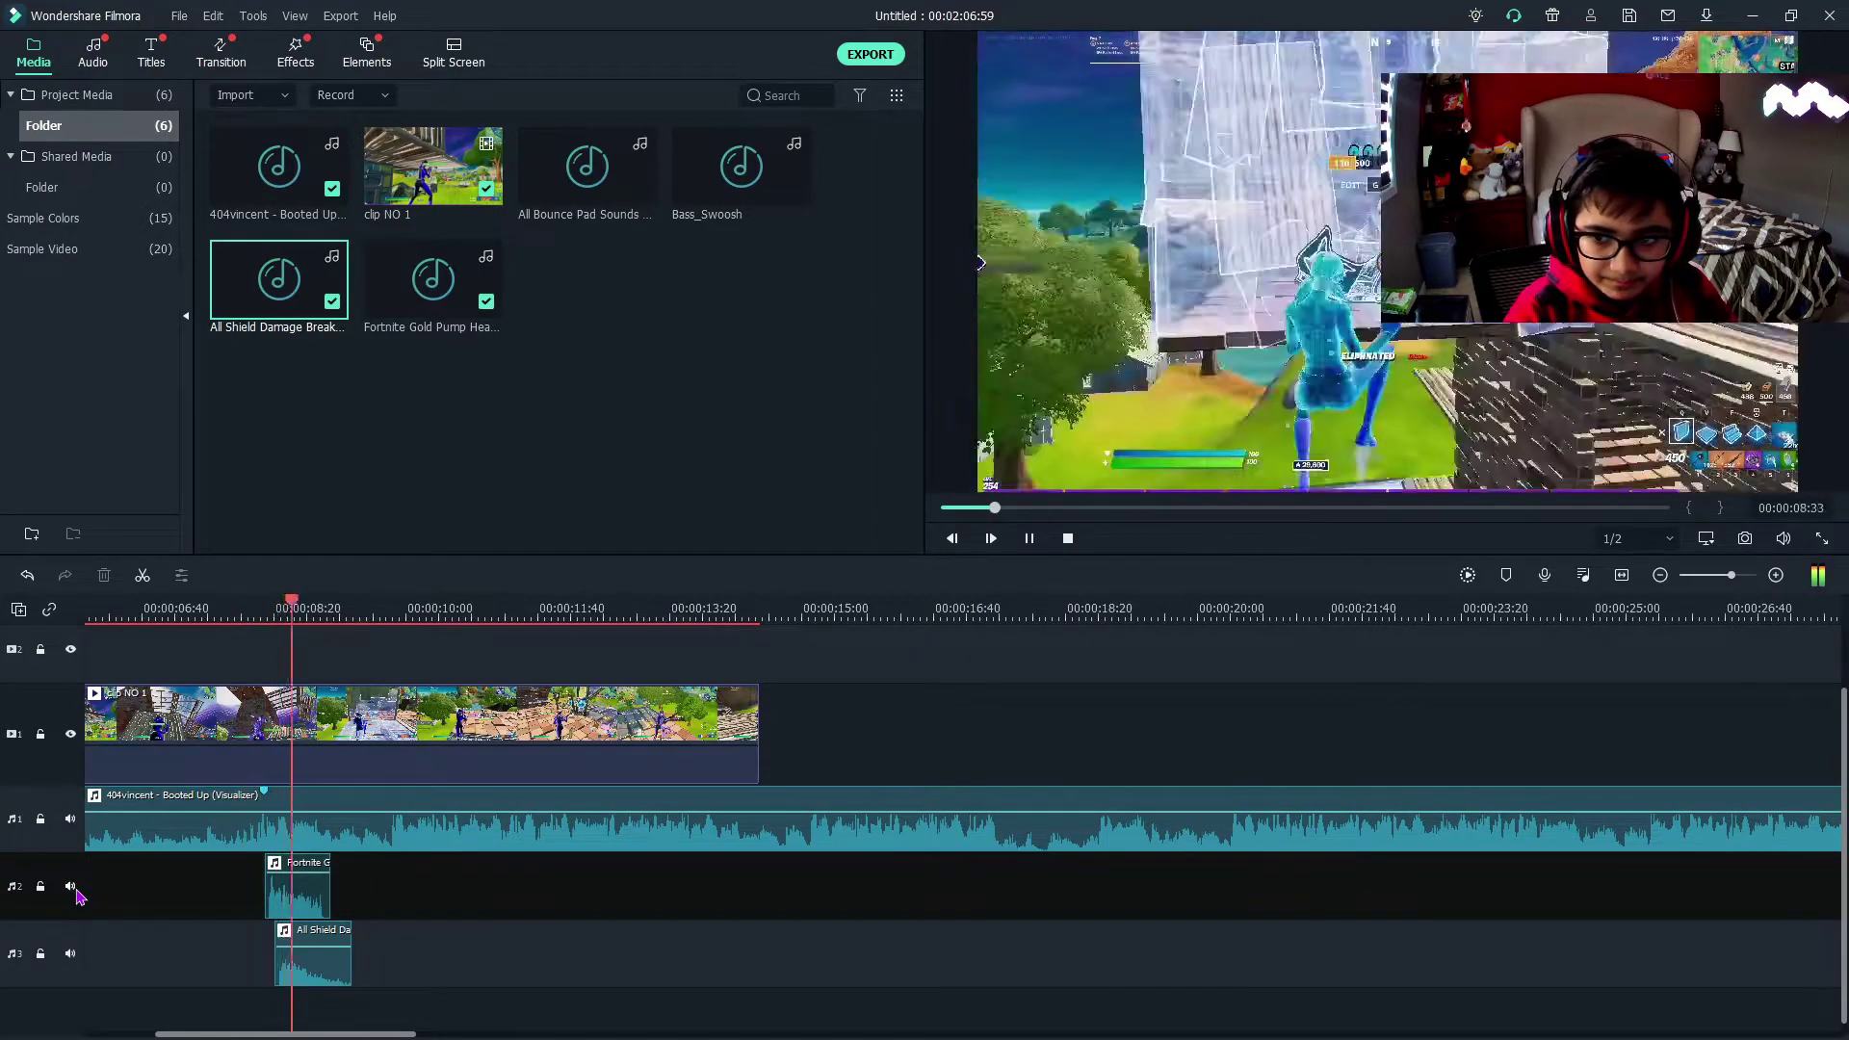
Step: Move the shield break sound to start together with the gold pump sound and play the section back
drag(286, 960, 290, 934)
drag(331, 651, 246, 674)
key(space)
key(space)
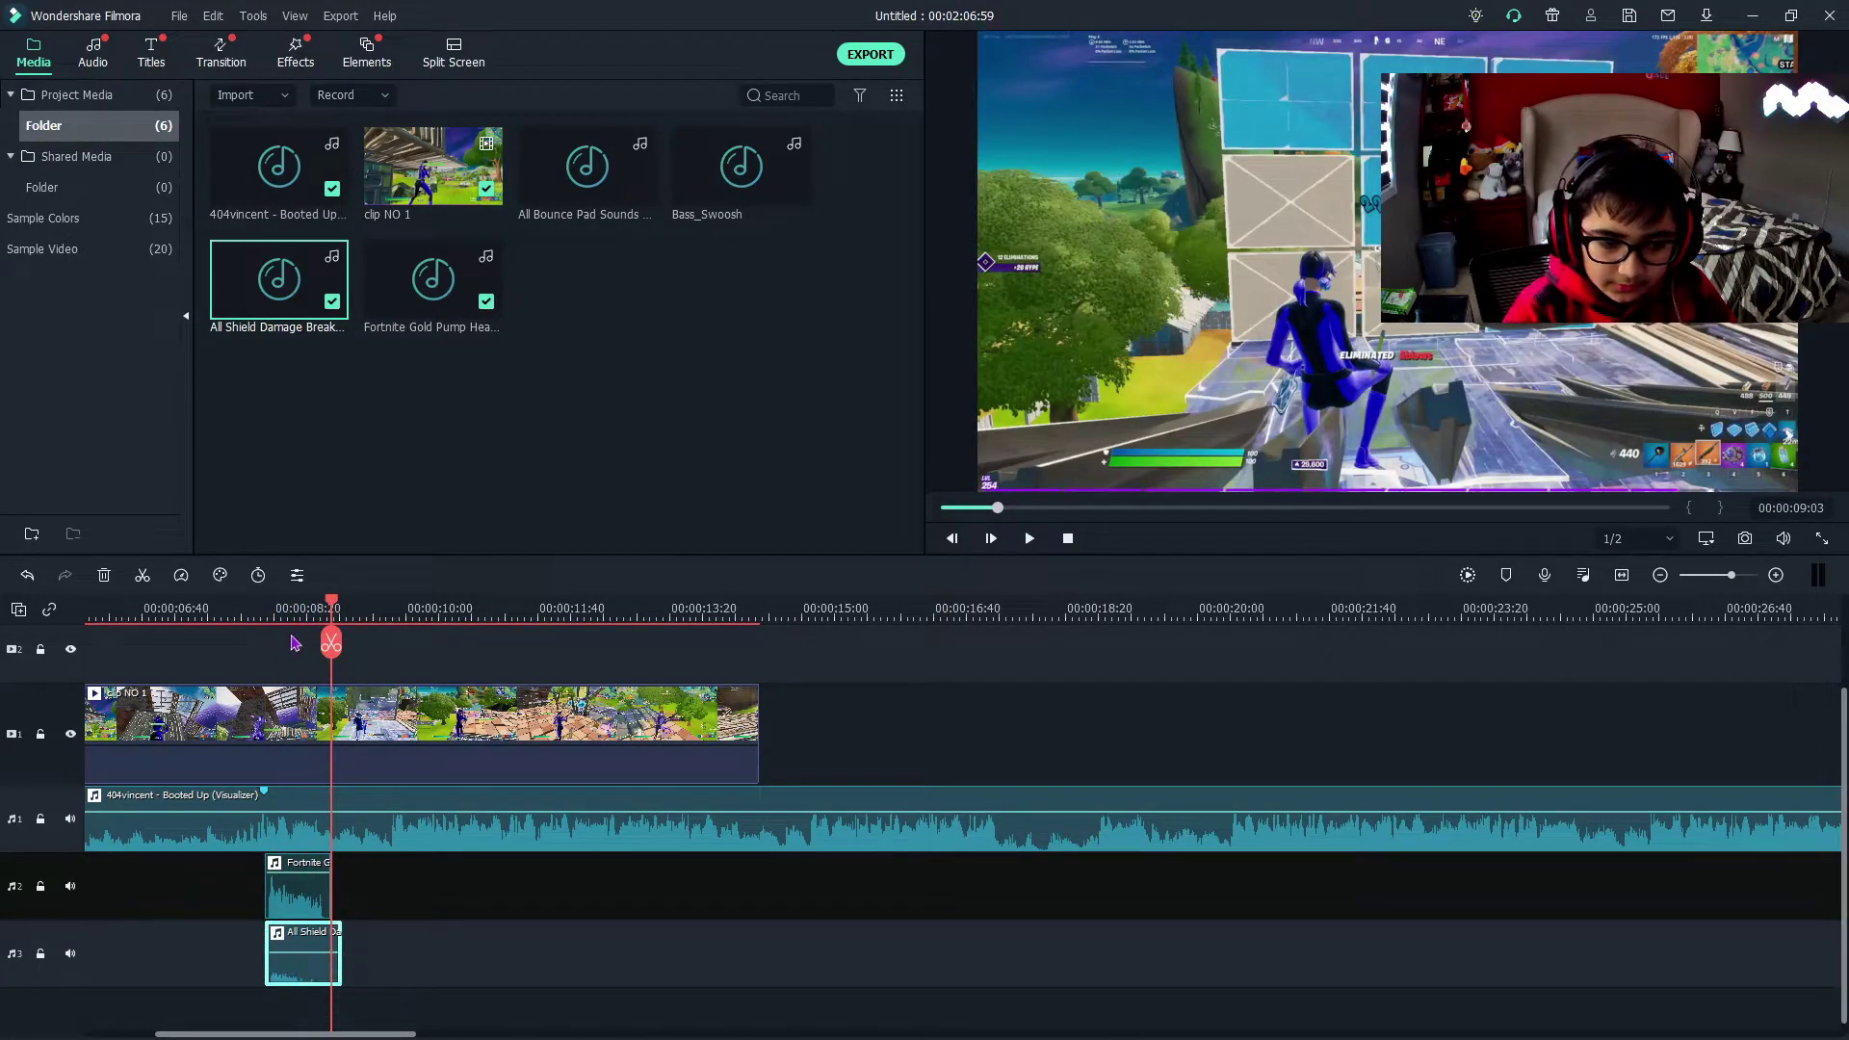
drag(325, 605, 242, 651)
key(space)
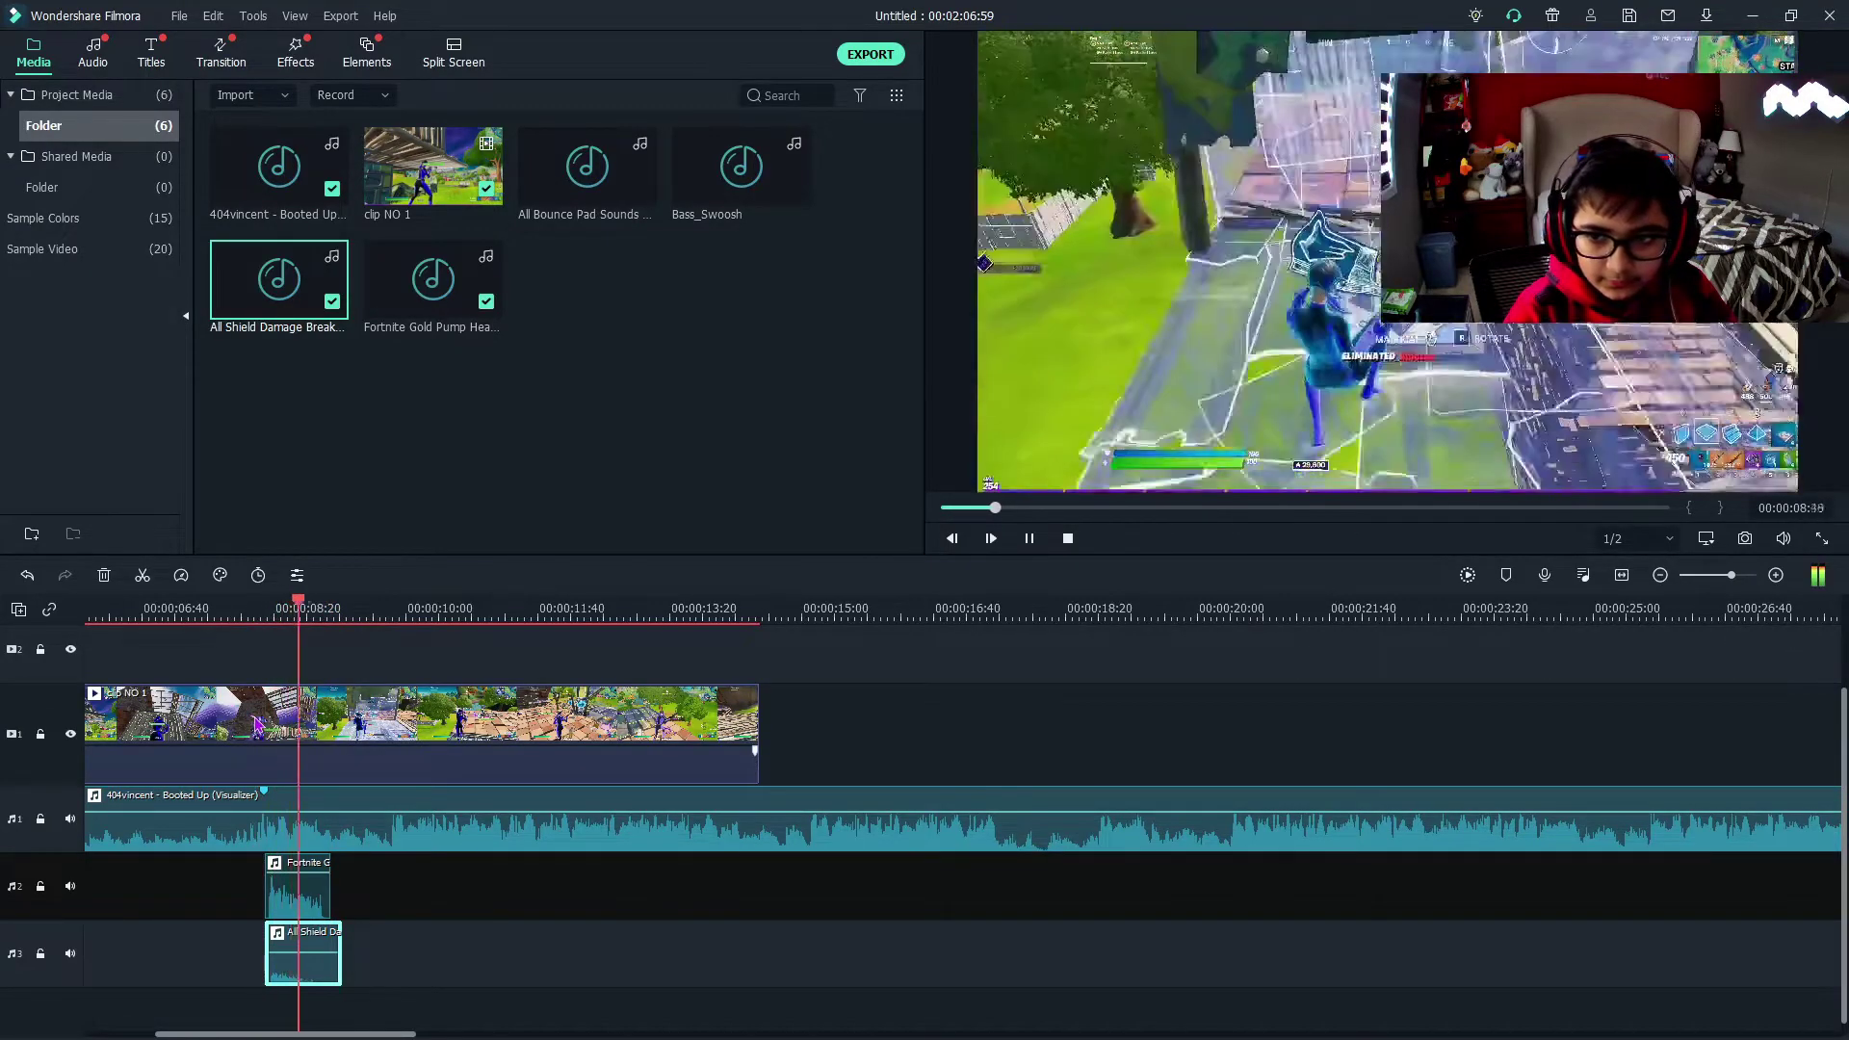
key(space)
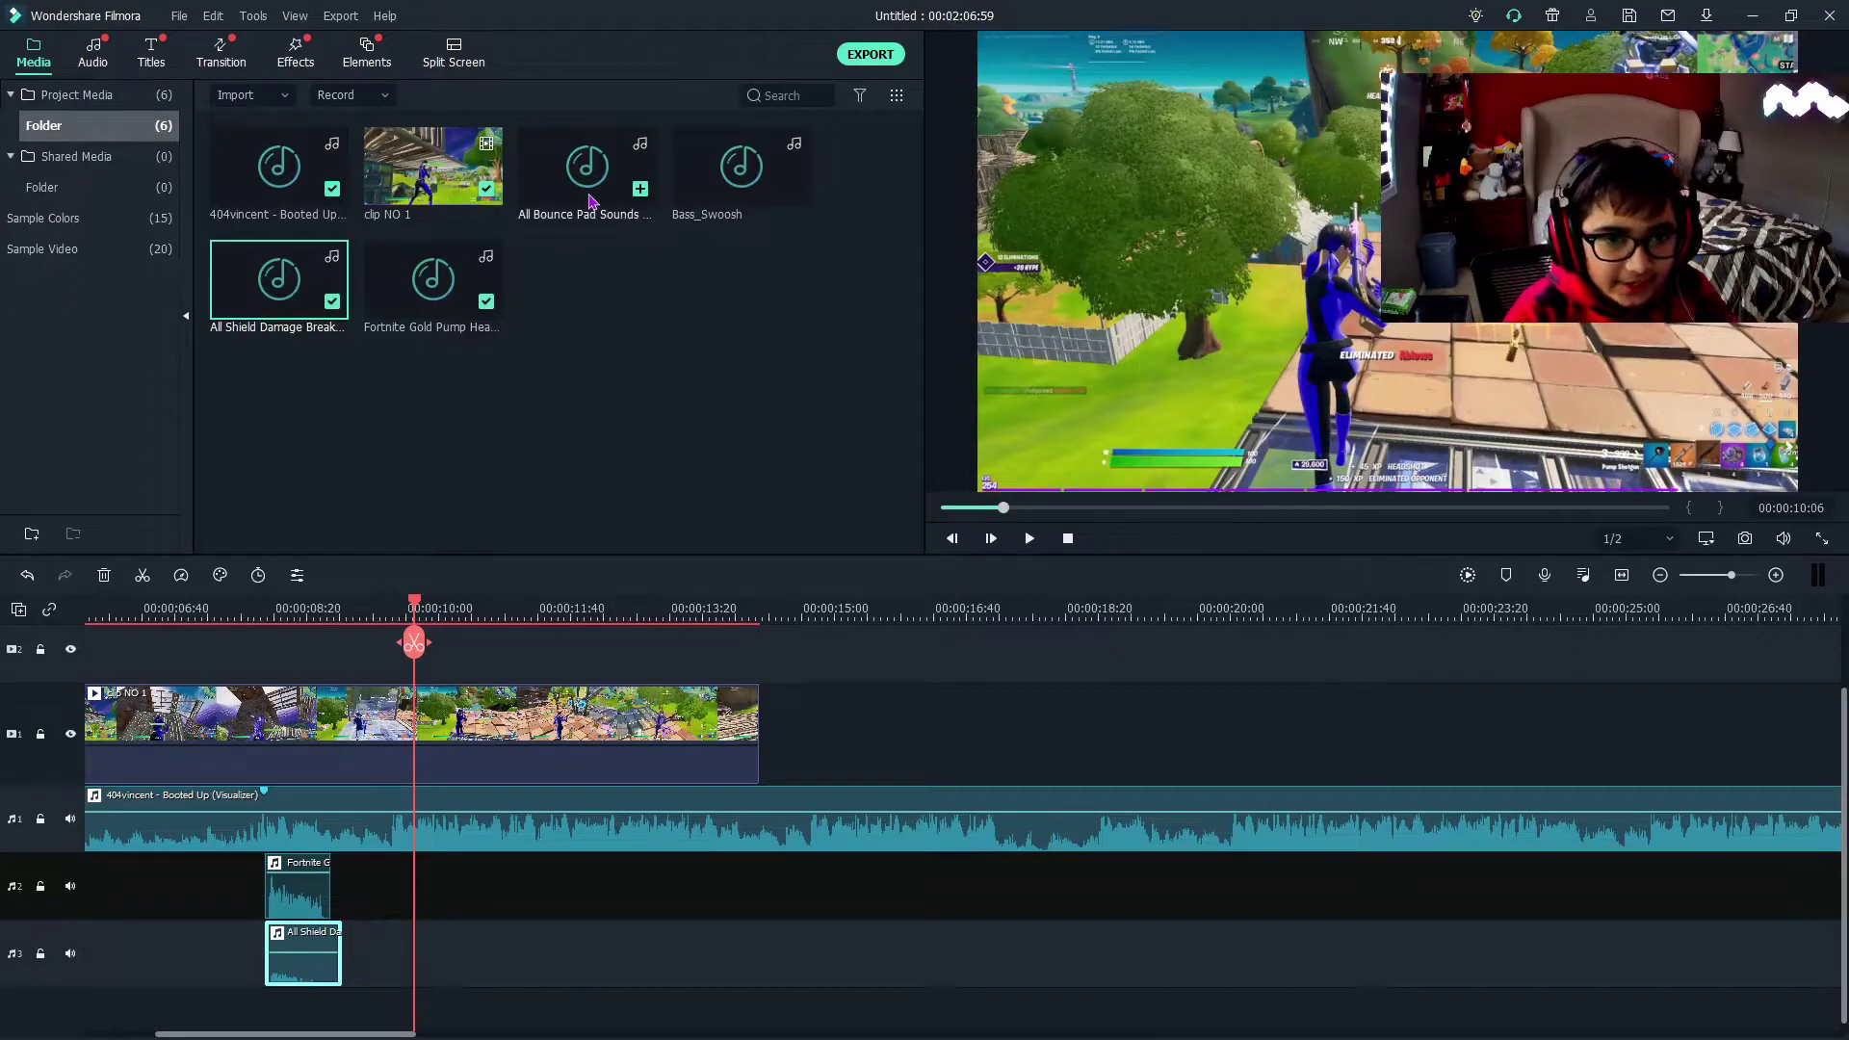
Step: Mute the music track and place the All Bounce Pad Sounds effect on a fourth audio track at 00:00:07:24
drag(412, 607, 315, 607)
drag(100, 667, 8, 688)
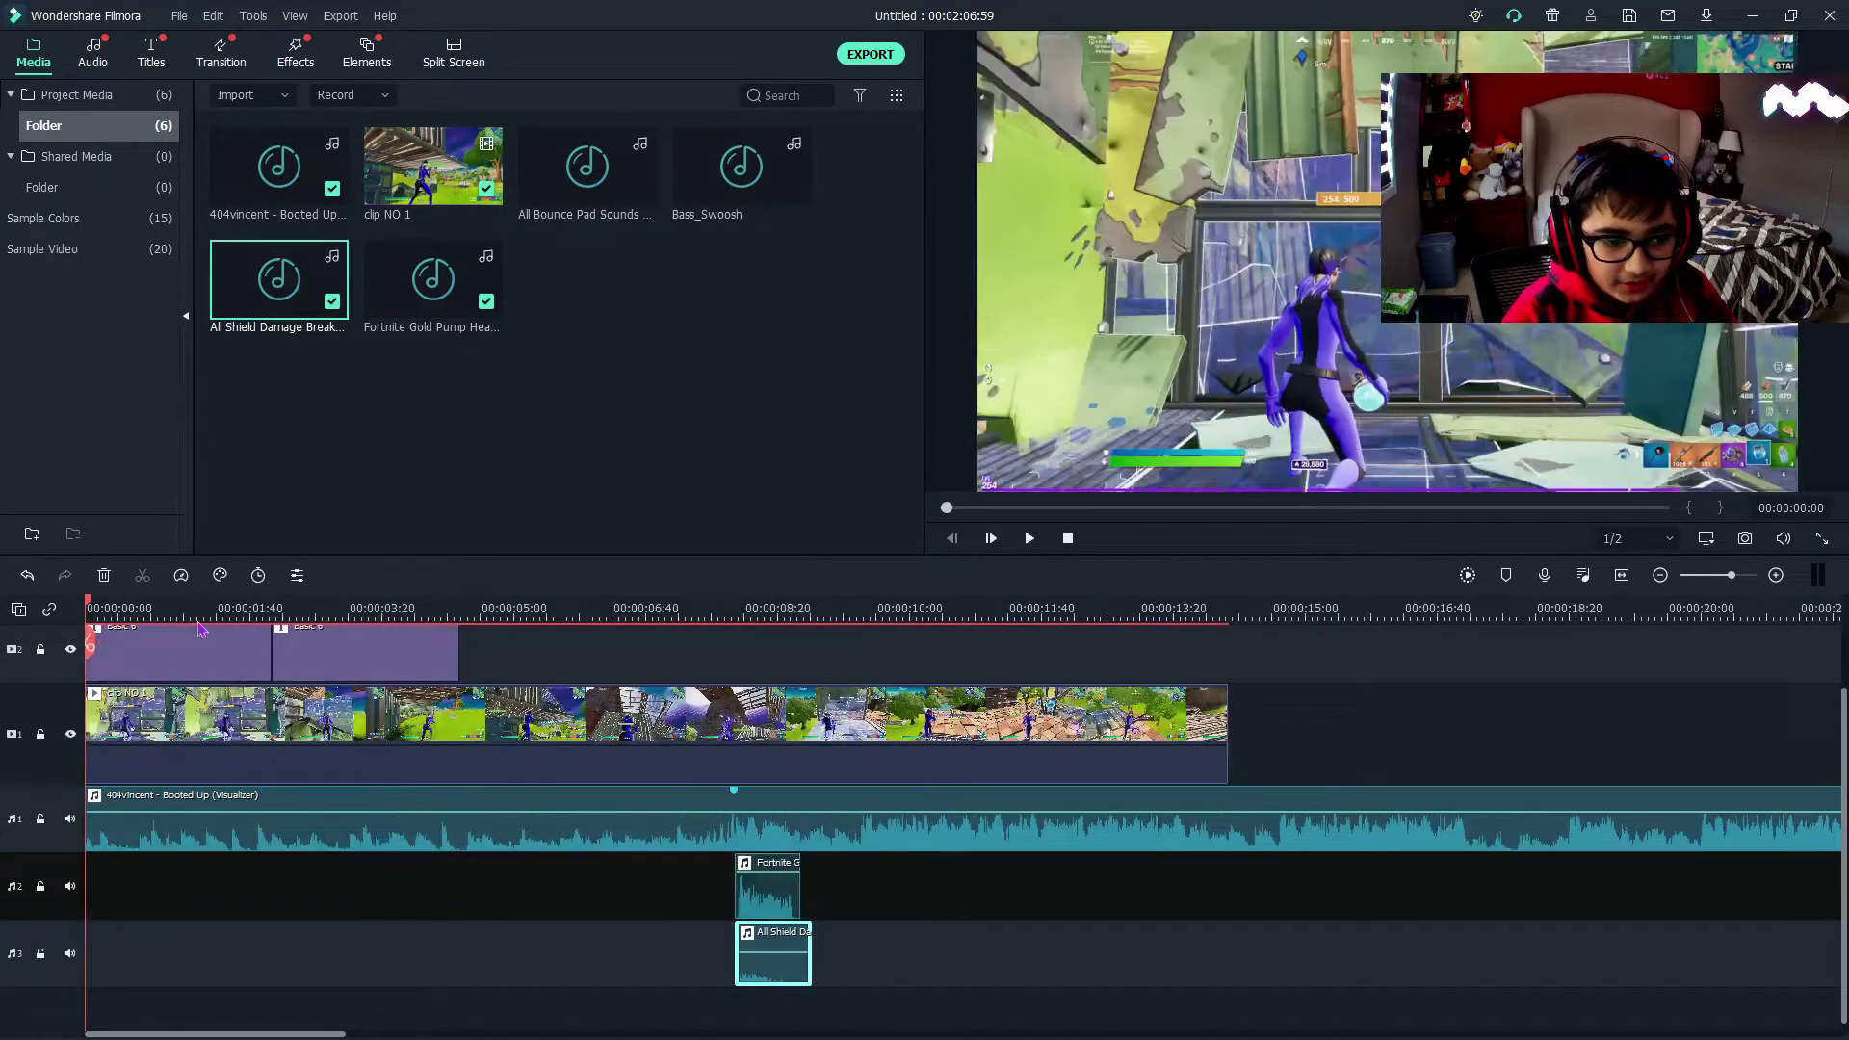
drag(190, 619, 147, 626)
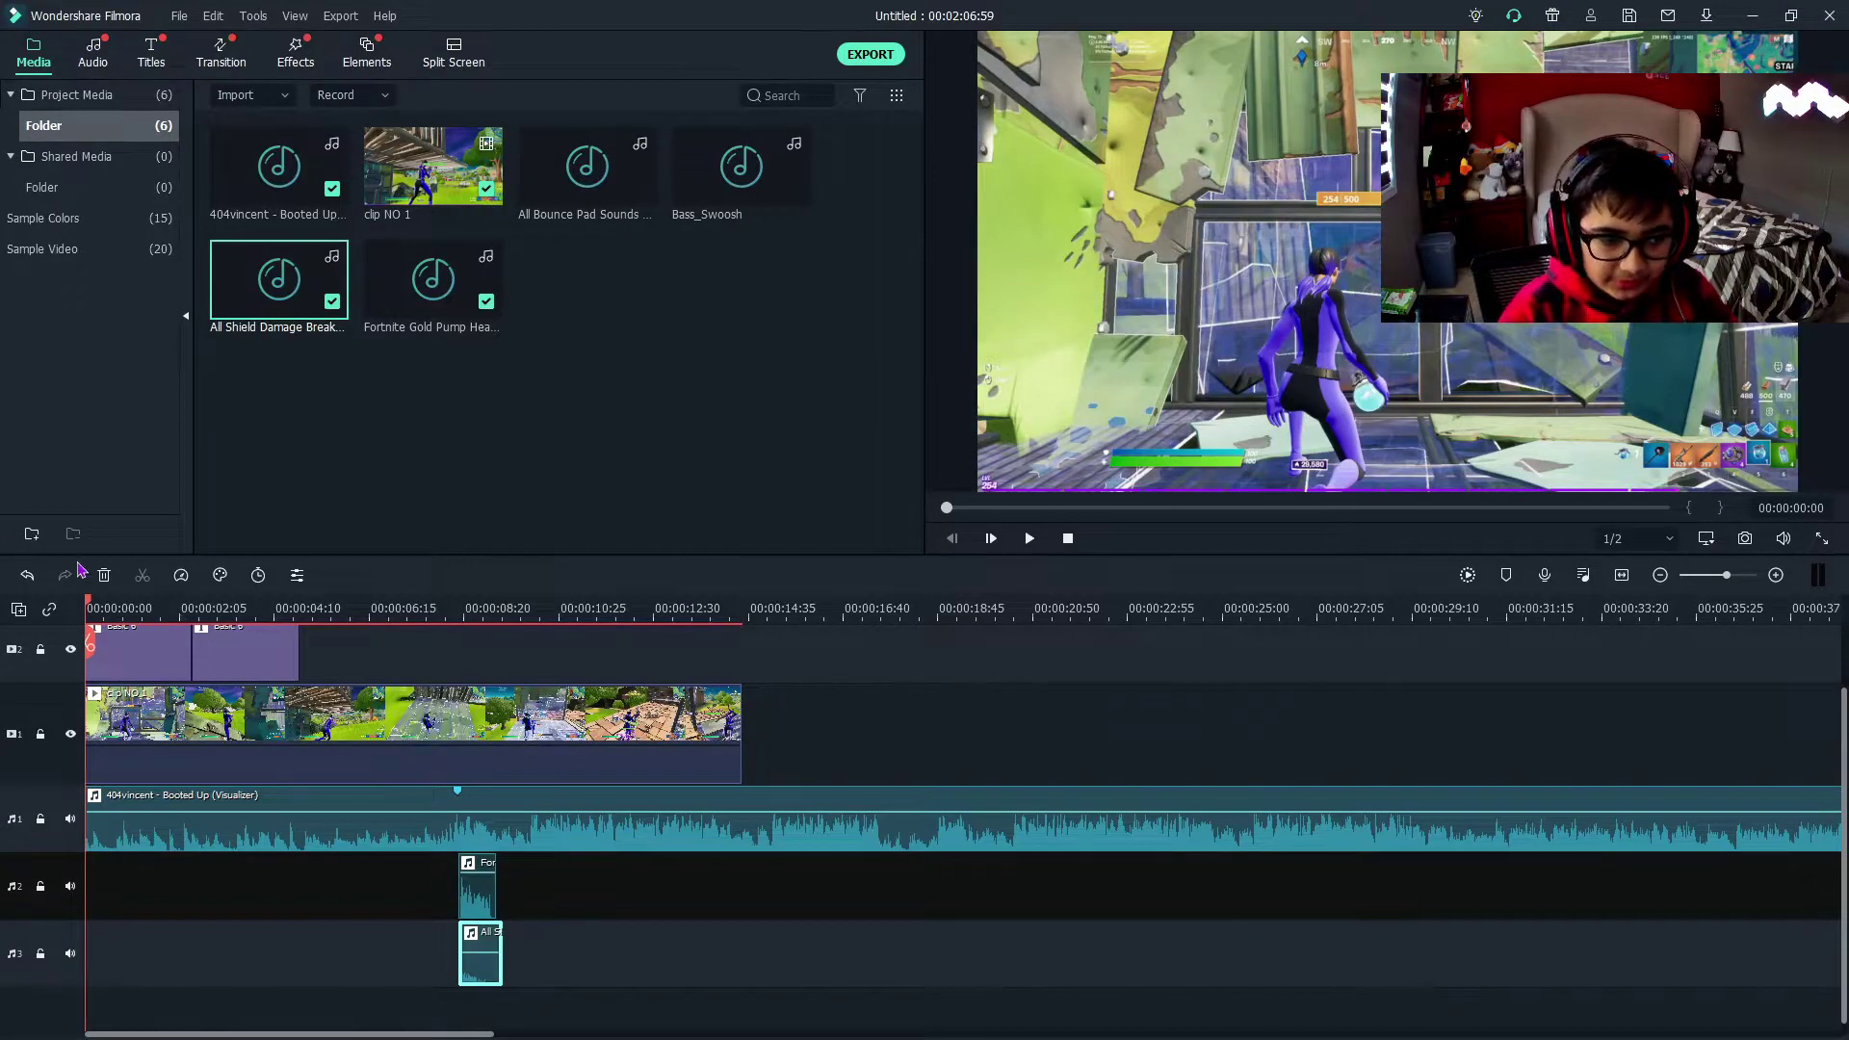
click(139, 609)
drag(138, 642, 410, 713)
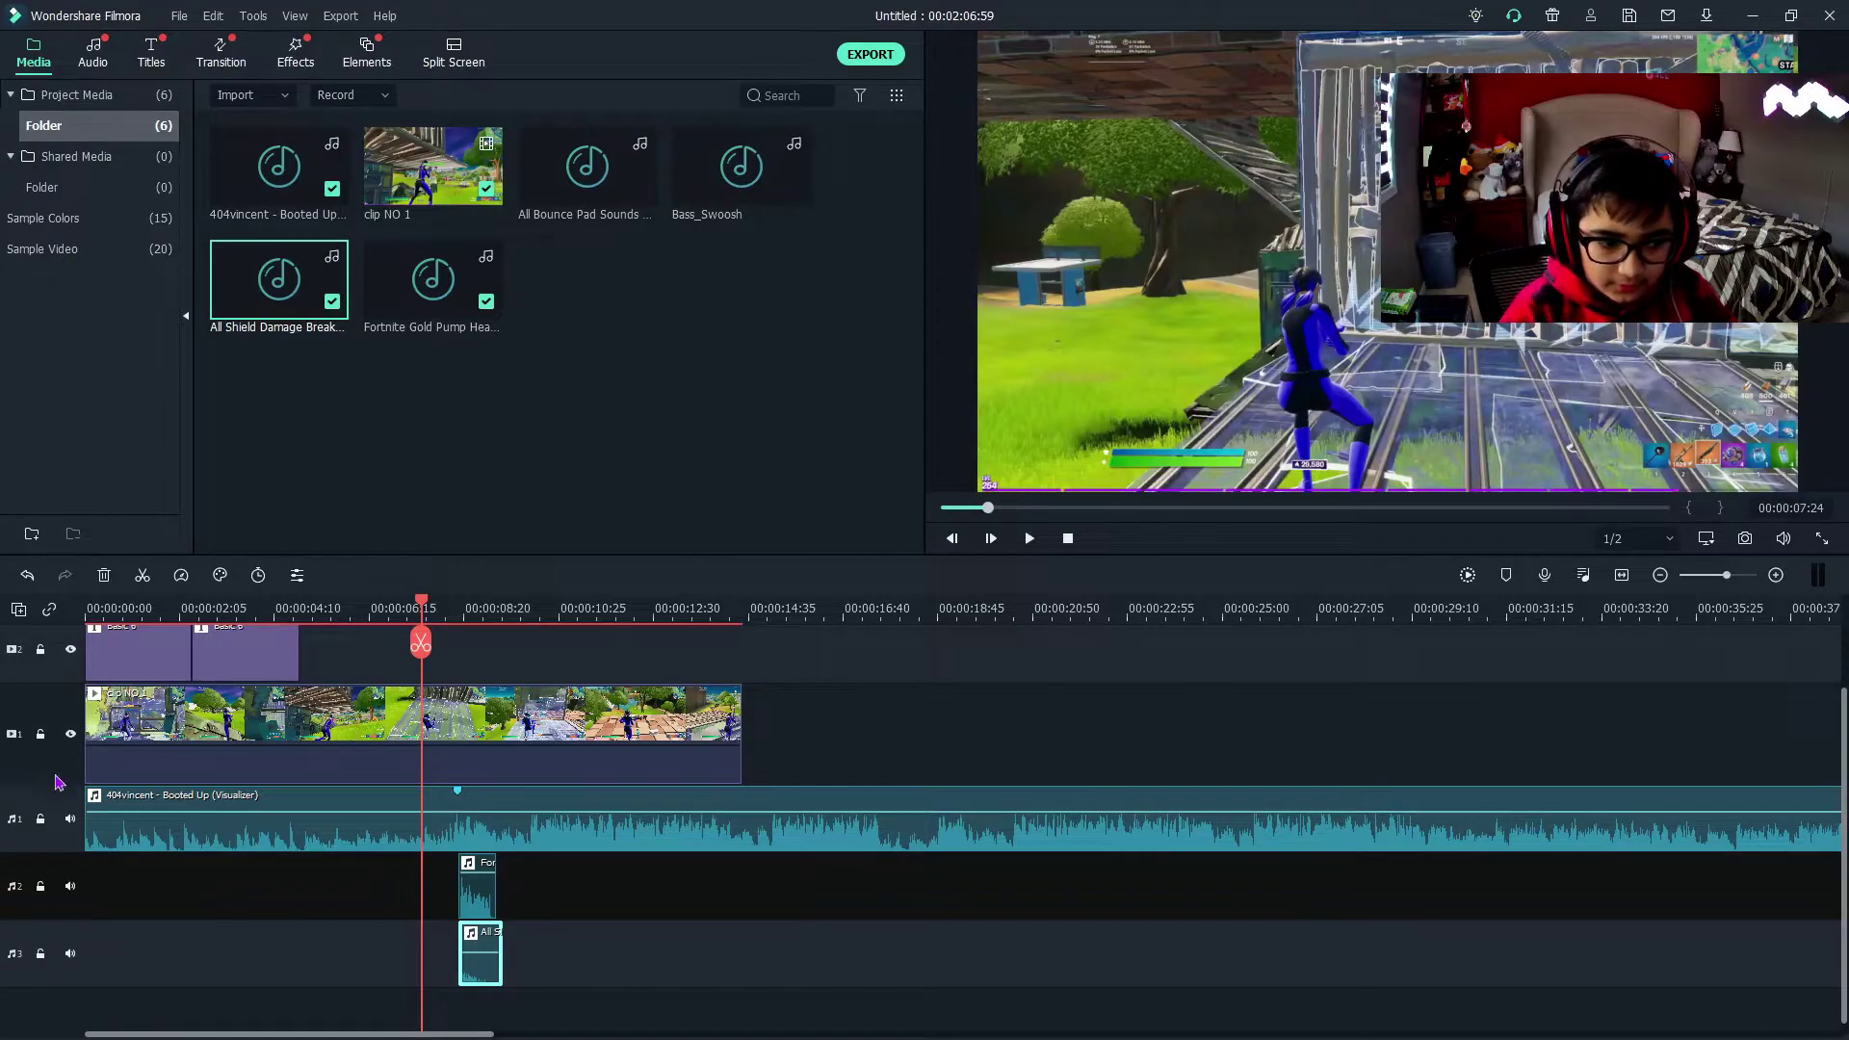
click(69, 820)
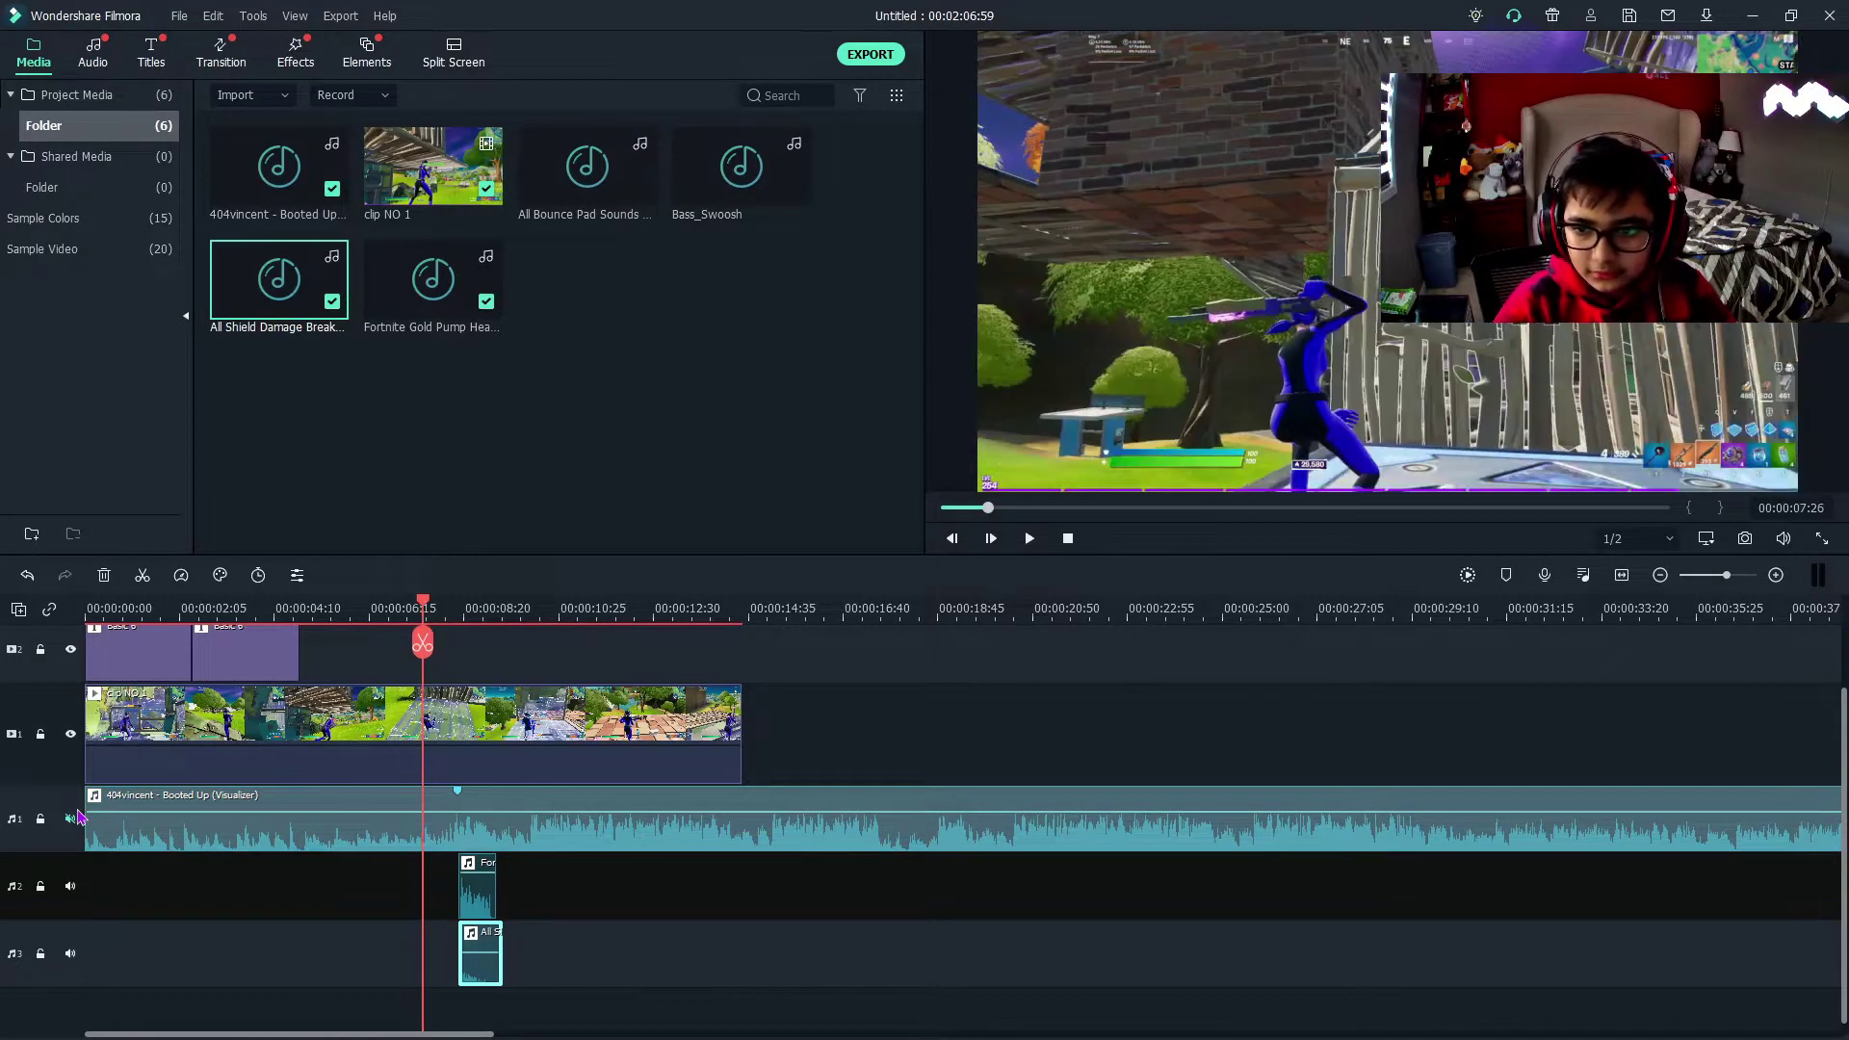
key(Left)
key(Left)
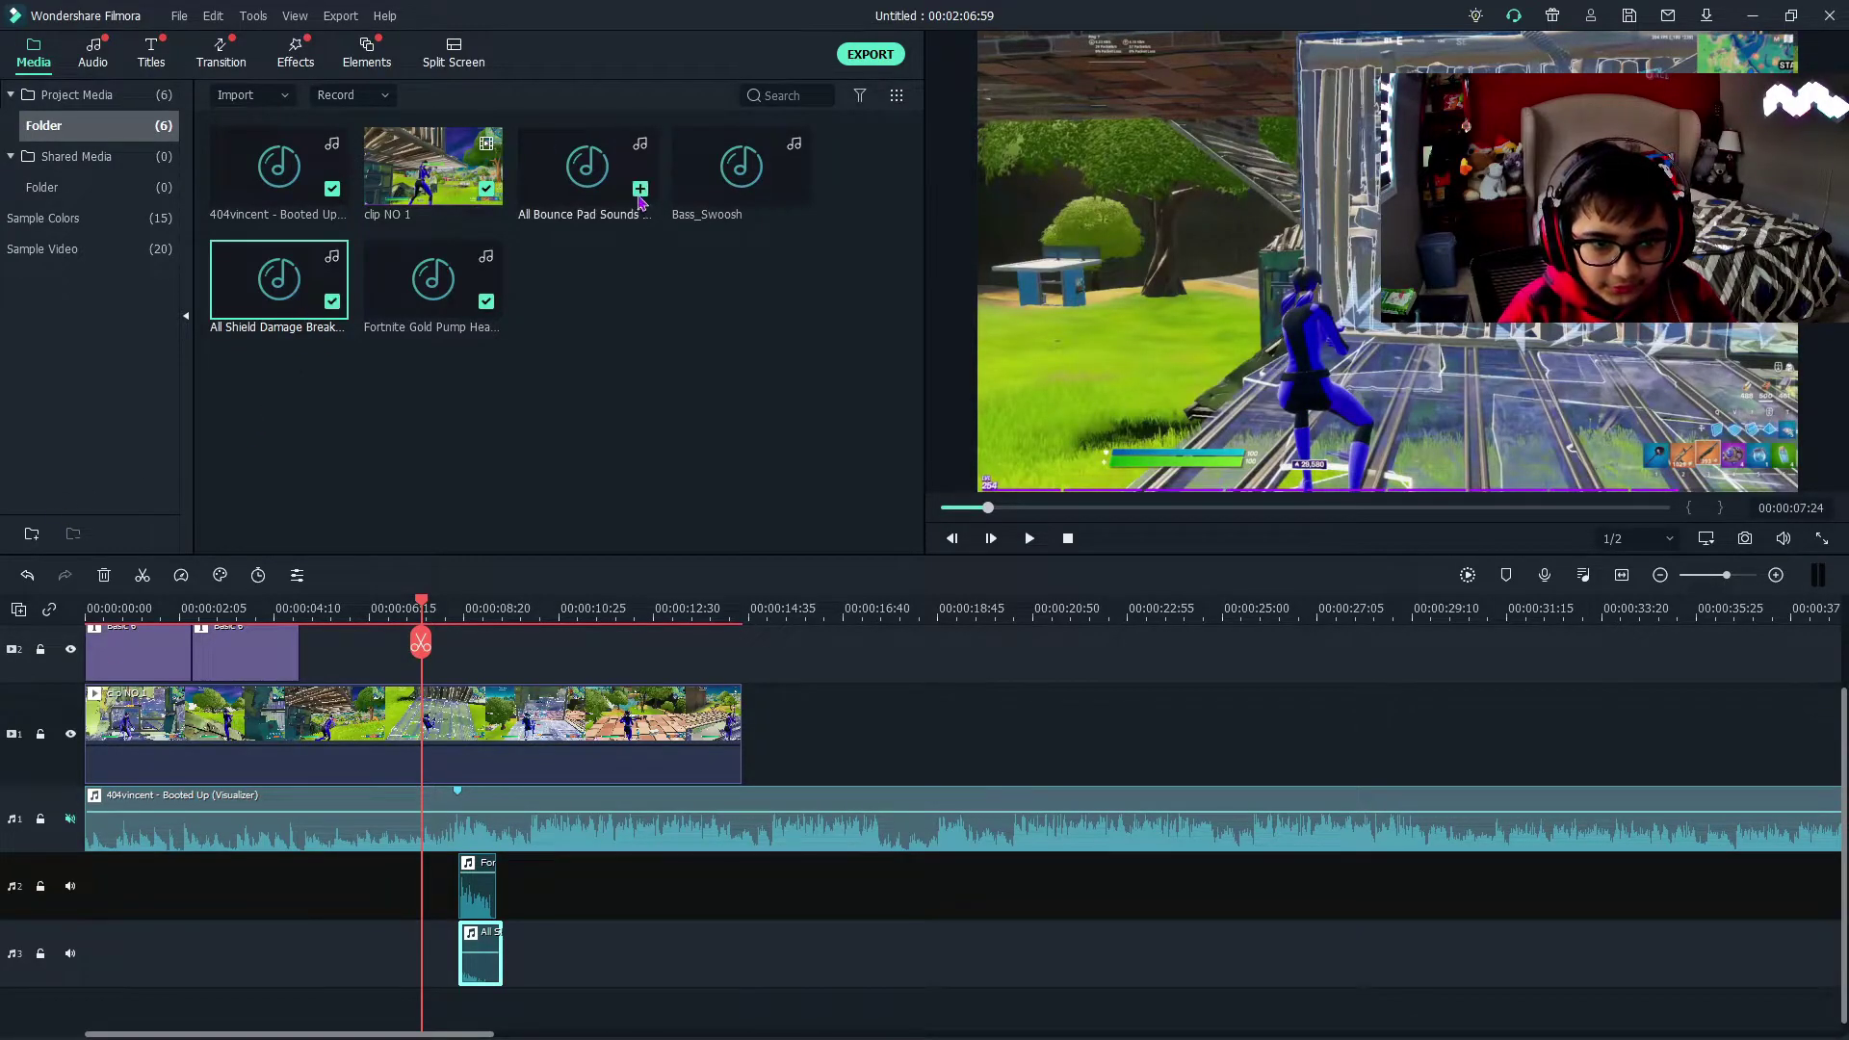
drag(621, 203, 438, 976)
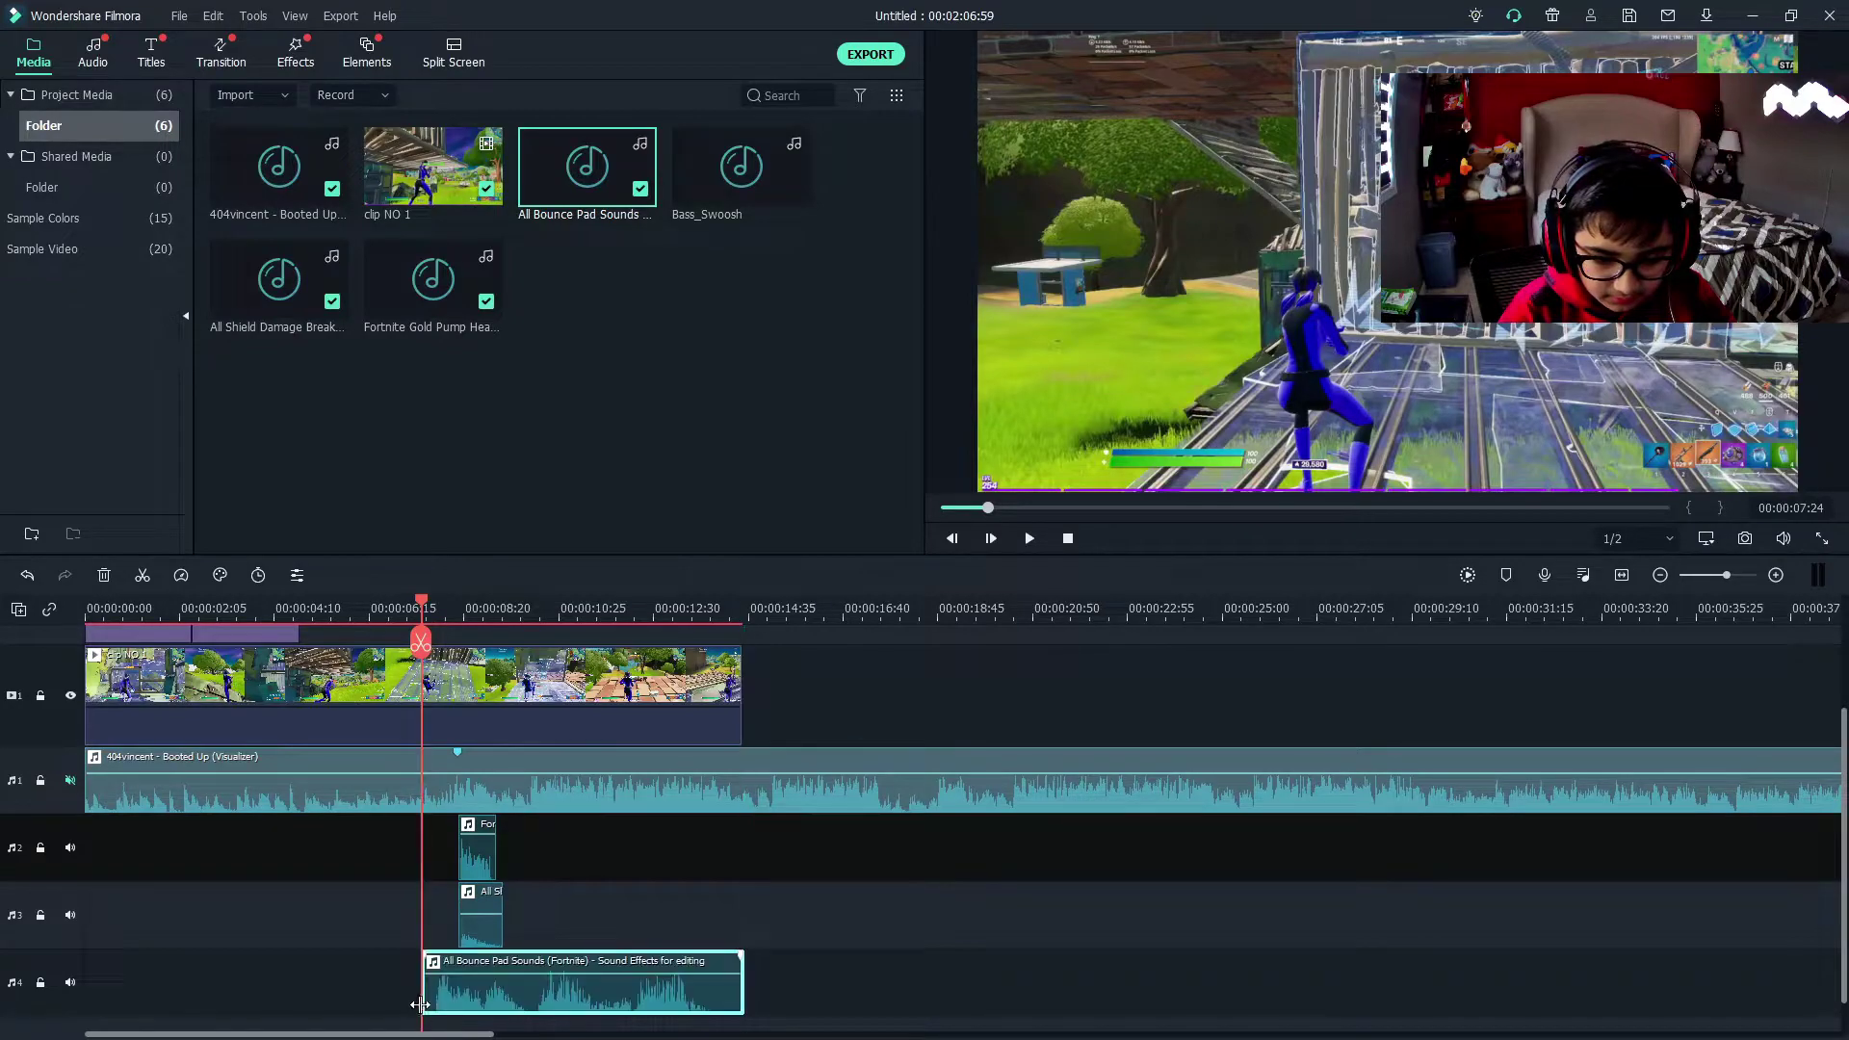
Step: Trim the bounce pad sound to its first bounce and return the two other sound effects to the beat marker
drag(430, 994, 425, 996)
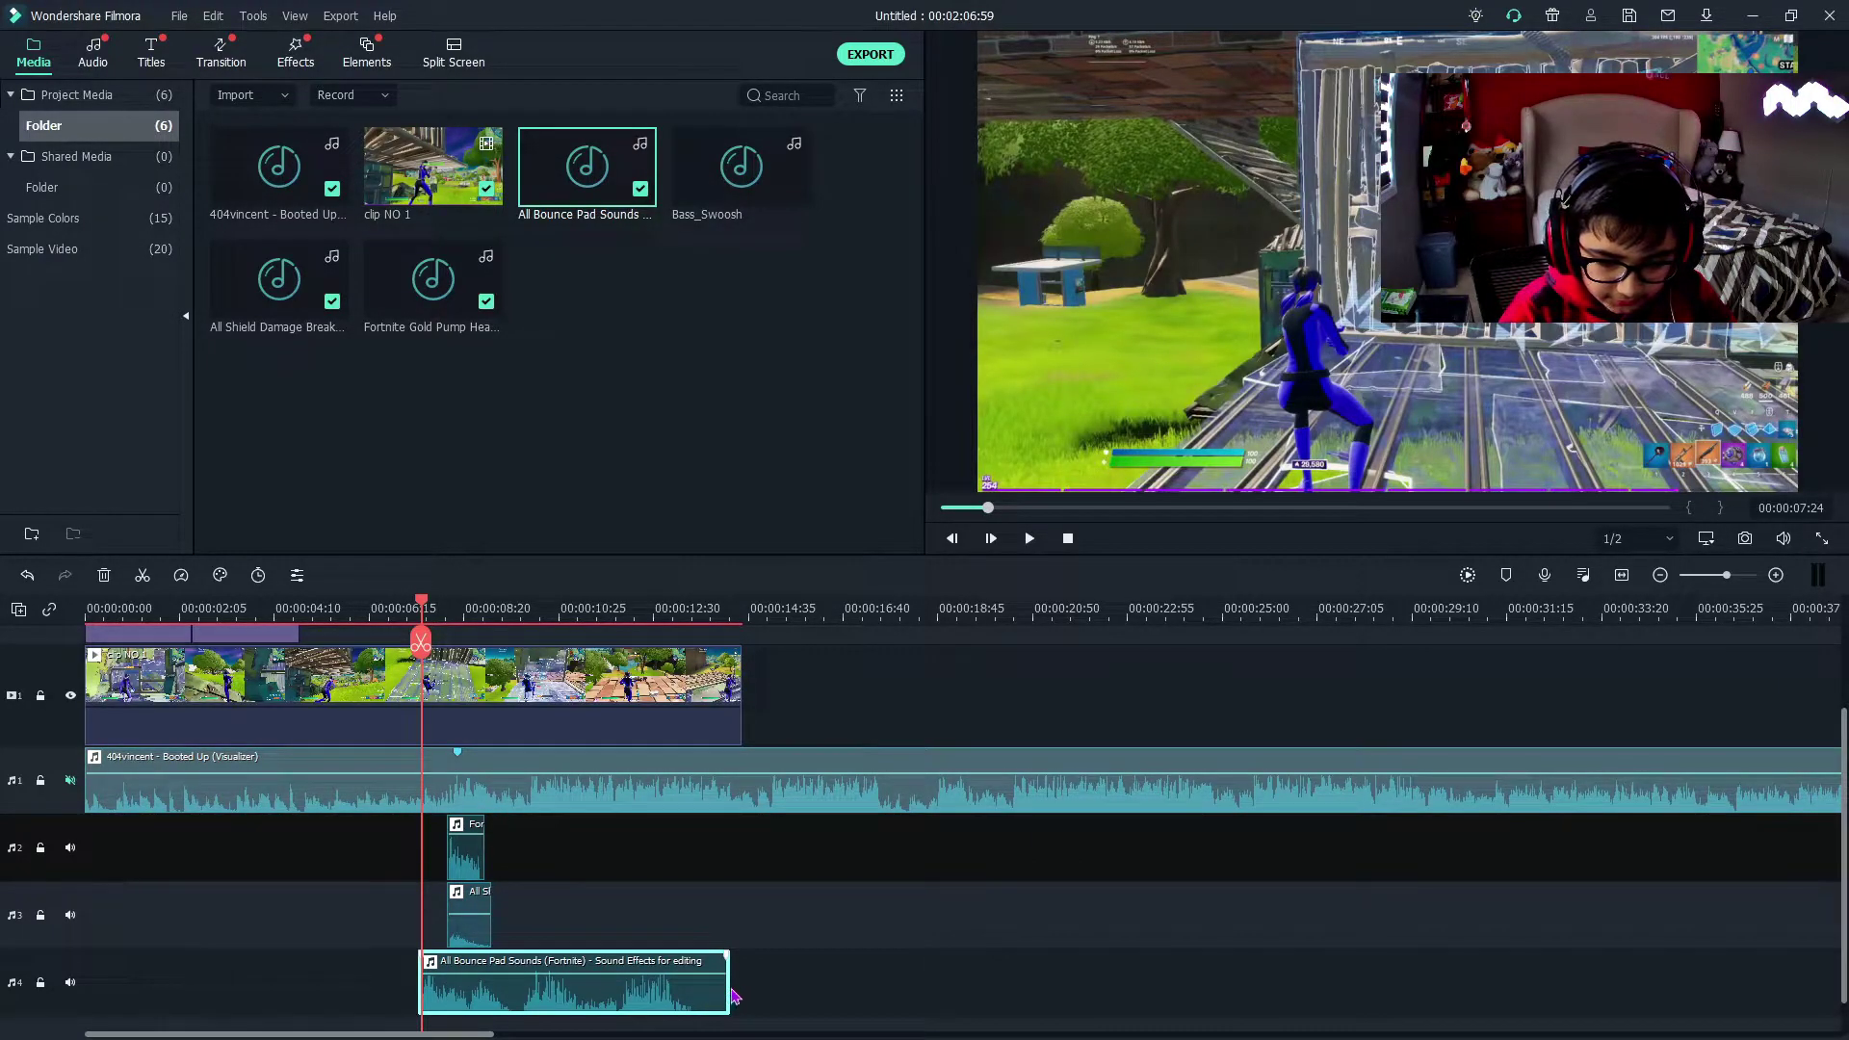
drag(730, 994, 471, 979)
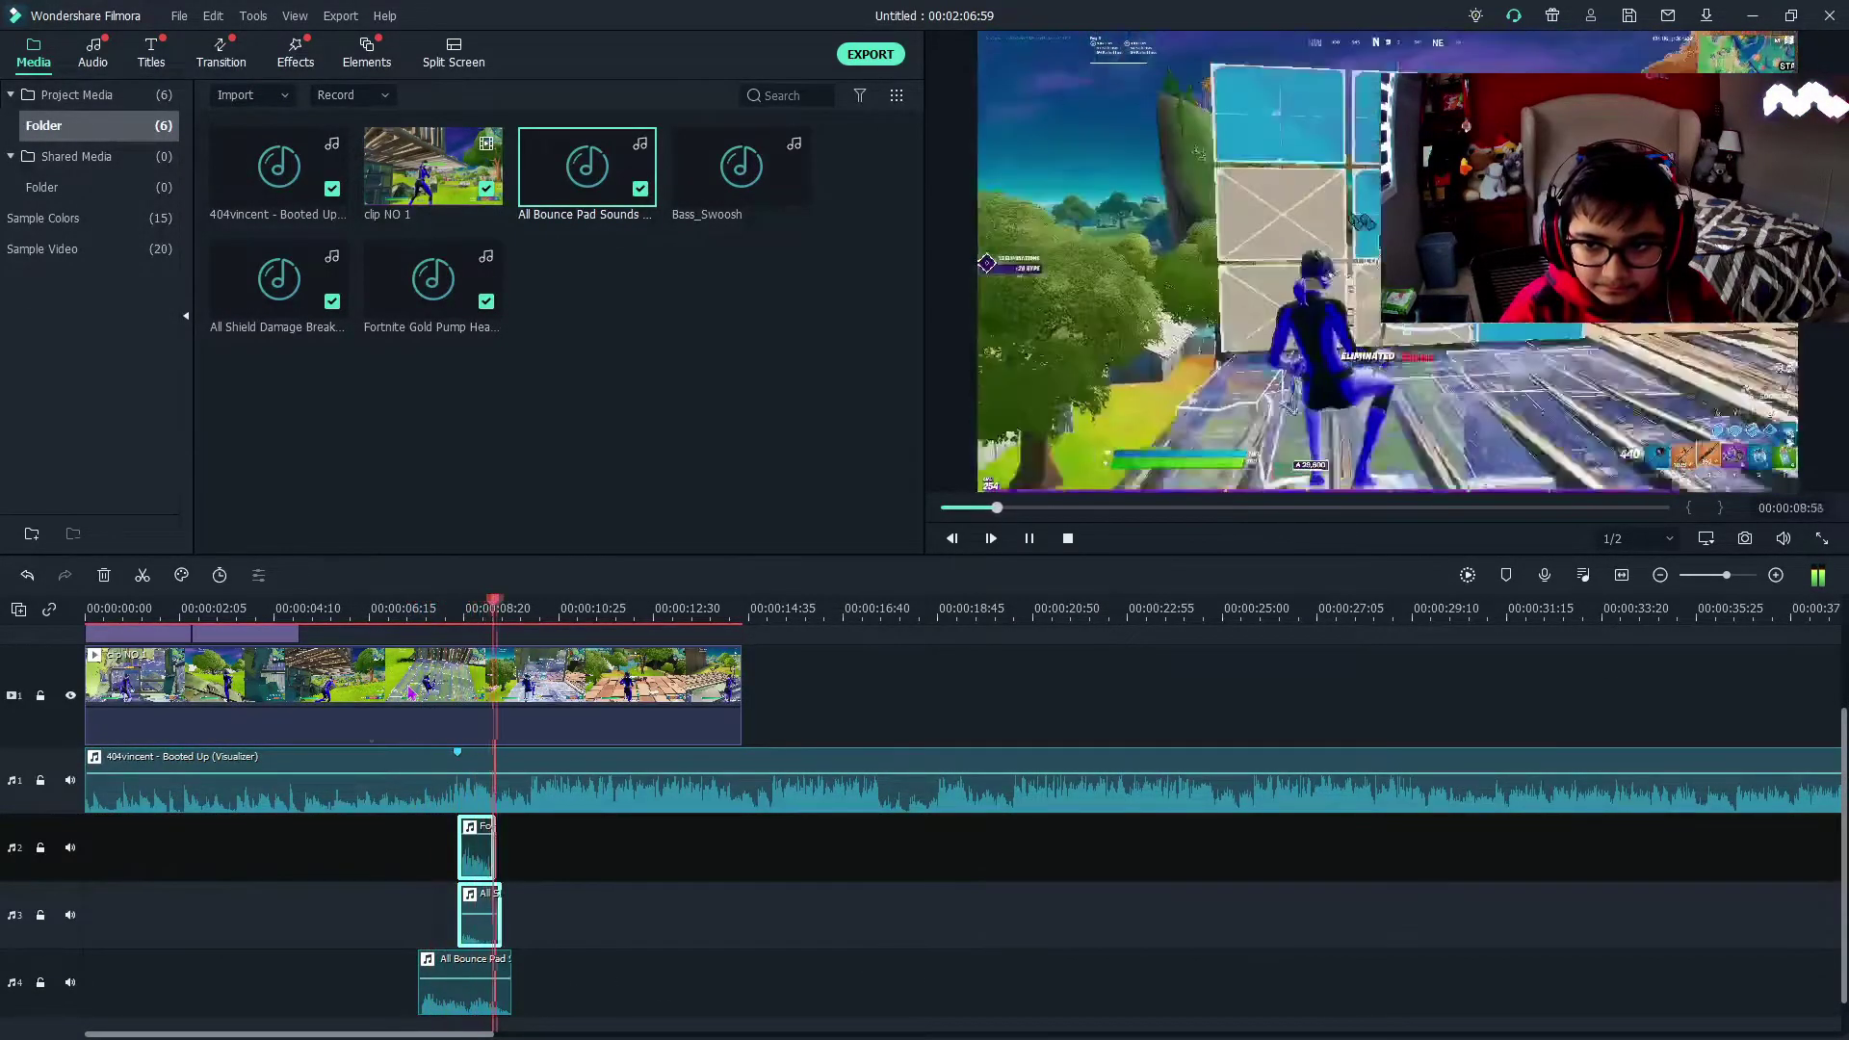
key(space)
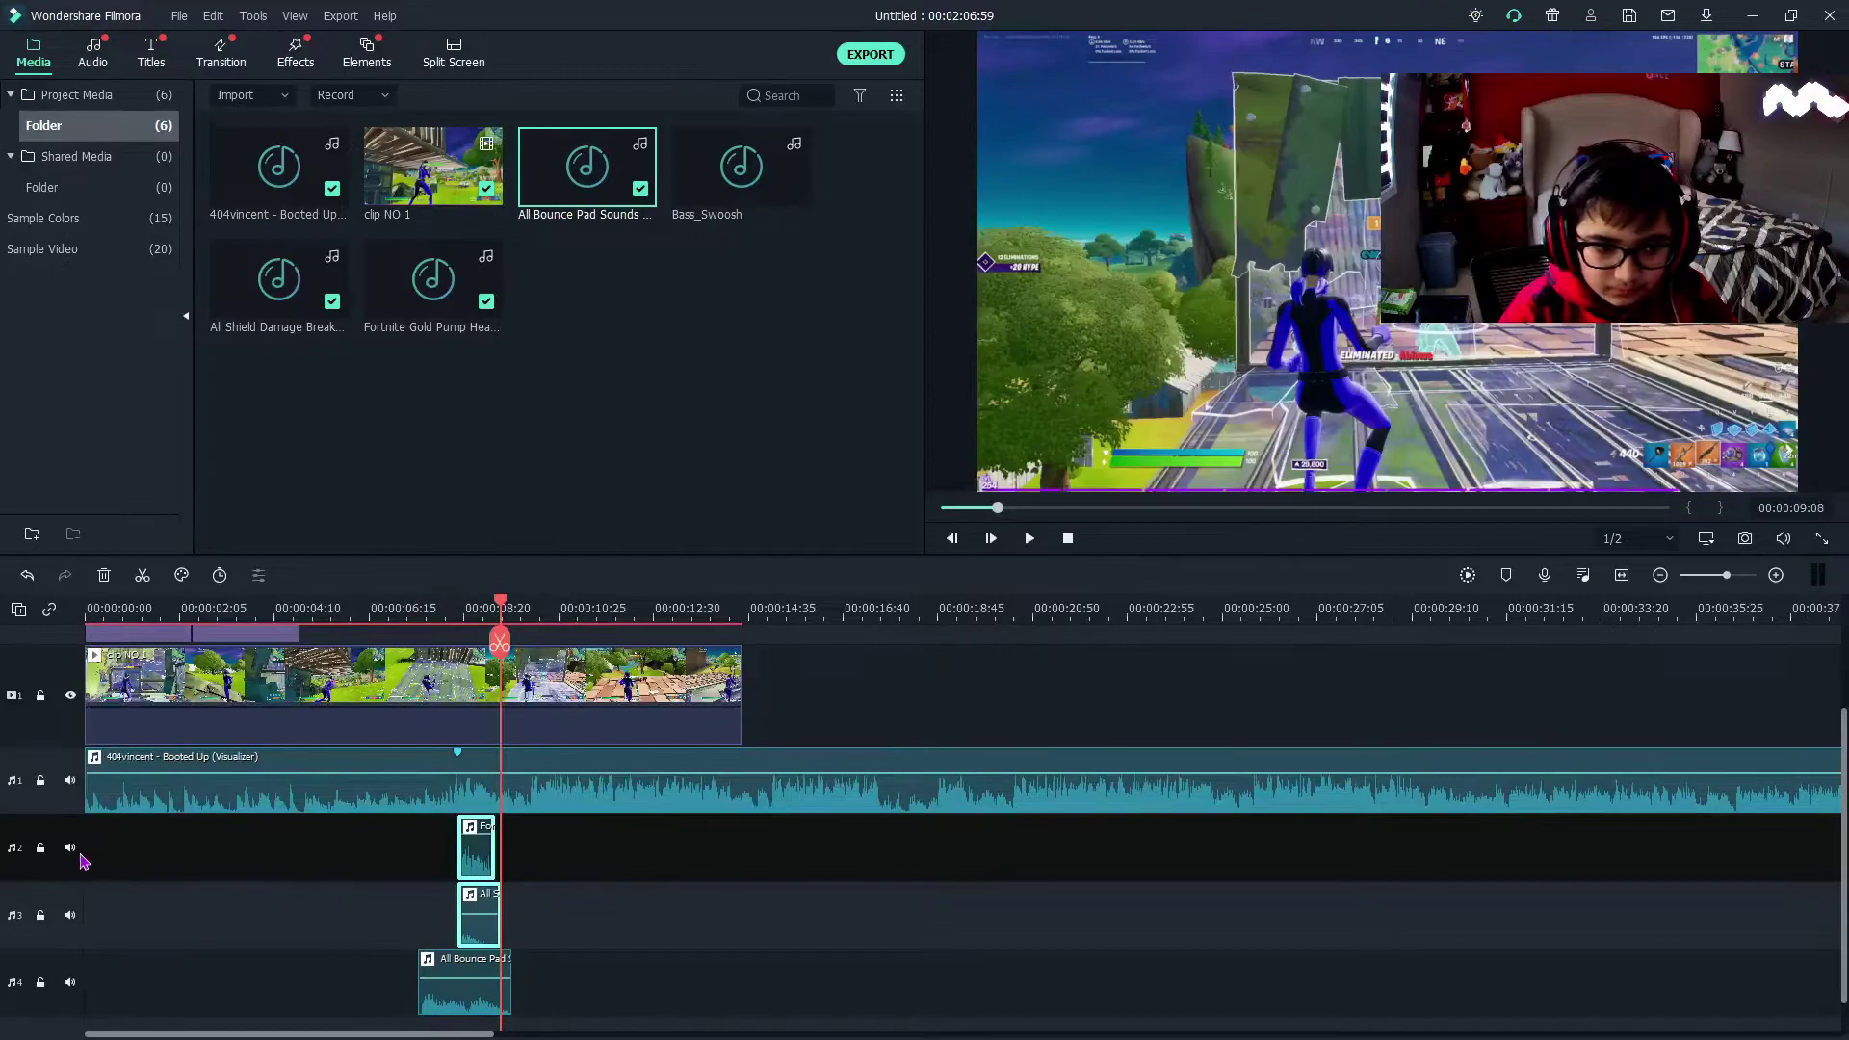
Step: Place Bass_Swoosh on a fifth audio track beneath the bounce pad sound and play the section with the music muted
click(71, 781)
drag(742, 172, 448, 991)
click(463, 944)
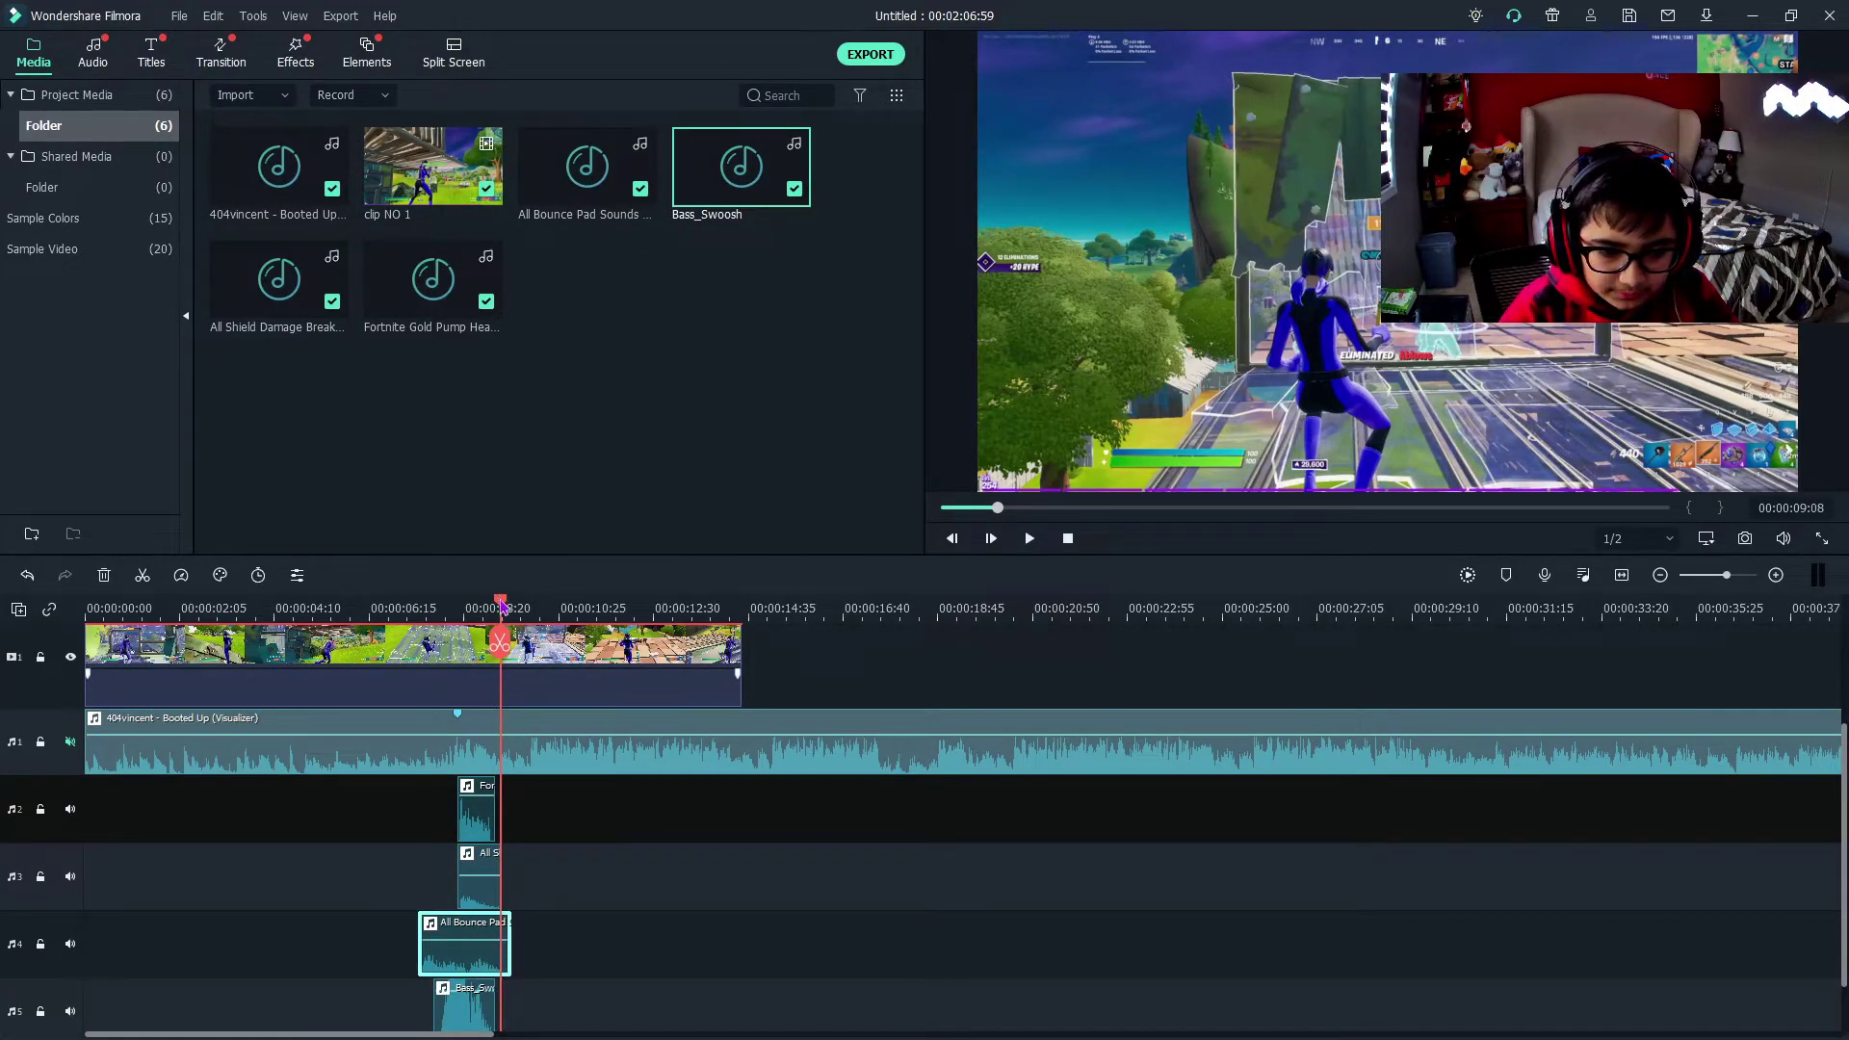
drag(500, 605, 414, 636)
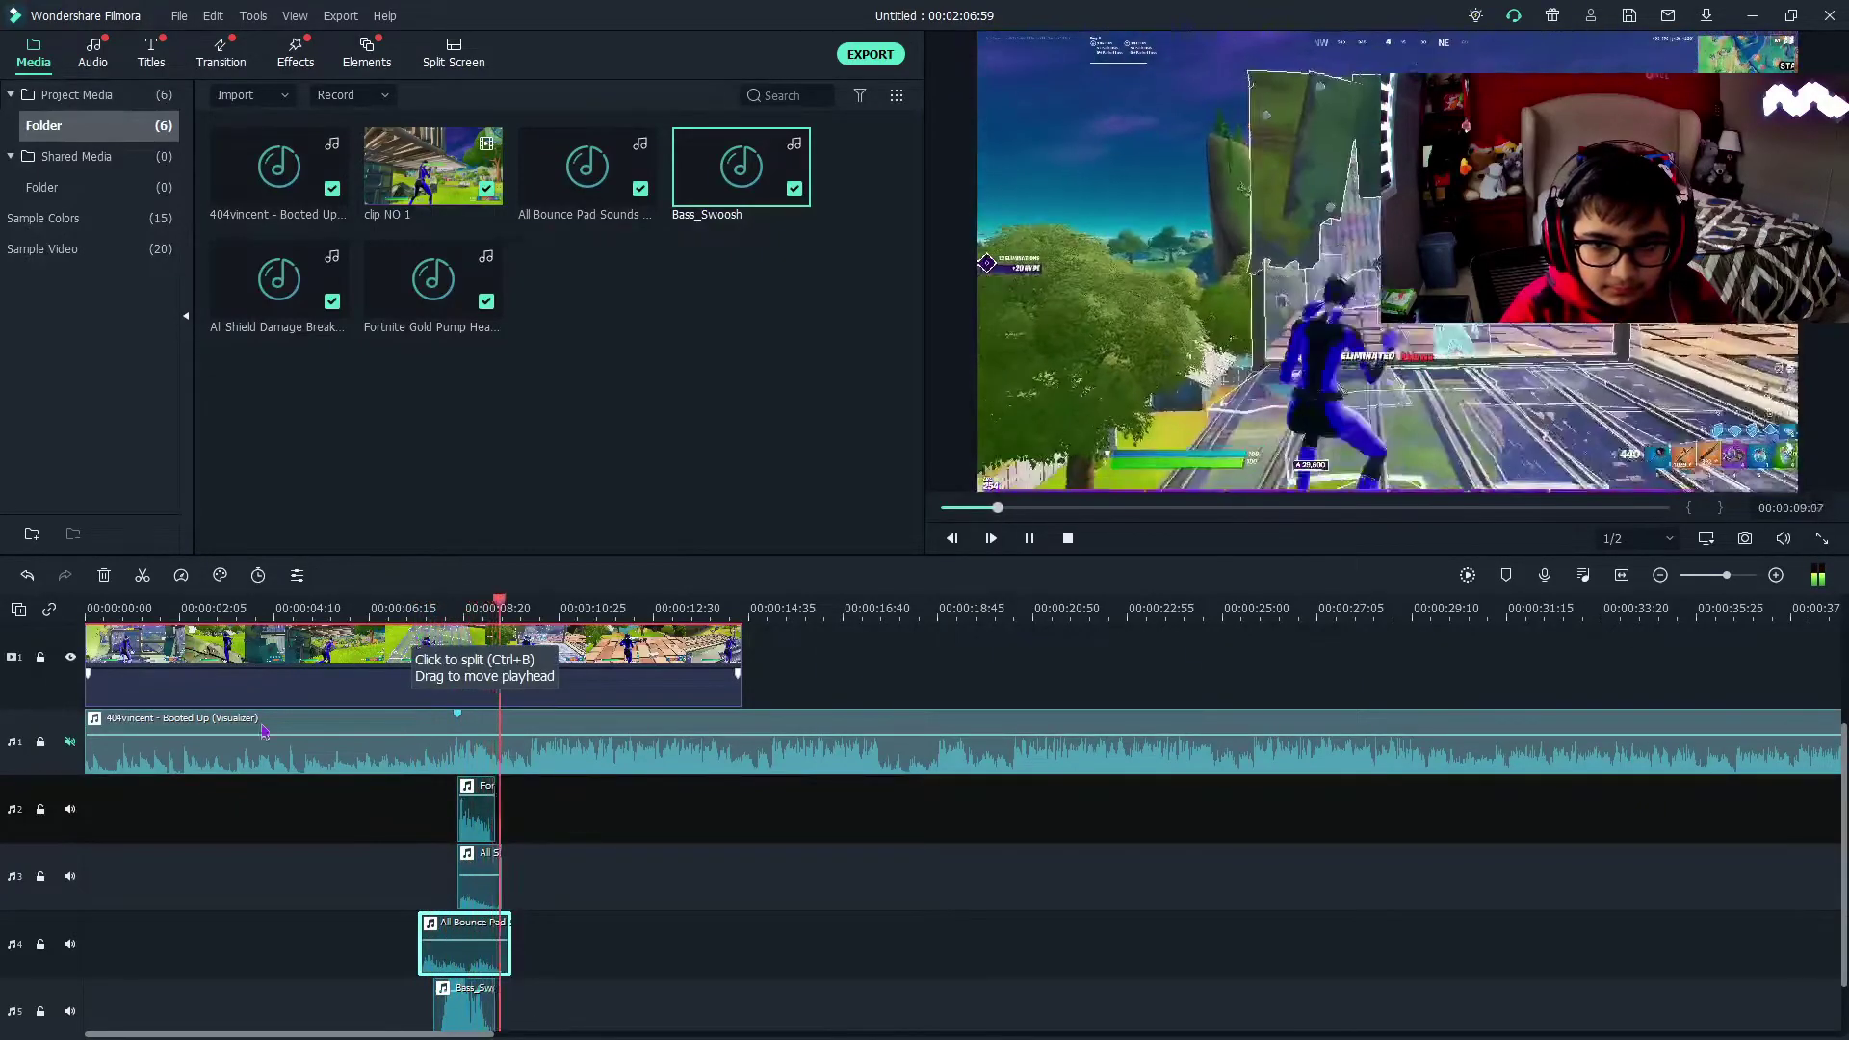
key(space)
click(71, 746)
Step: Split the gameplay clip at 00:00:08:21, just after the headshot
drag(523, 614, 474, 710)
scroll(713, 932, up, 2)
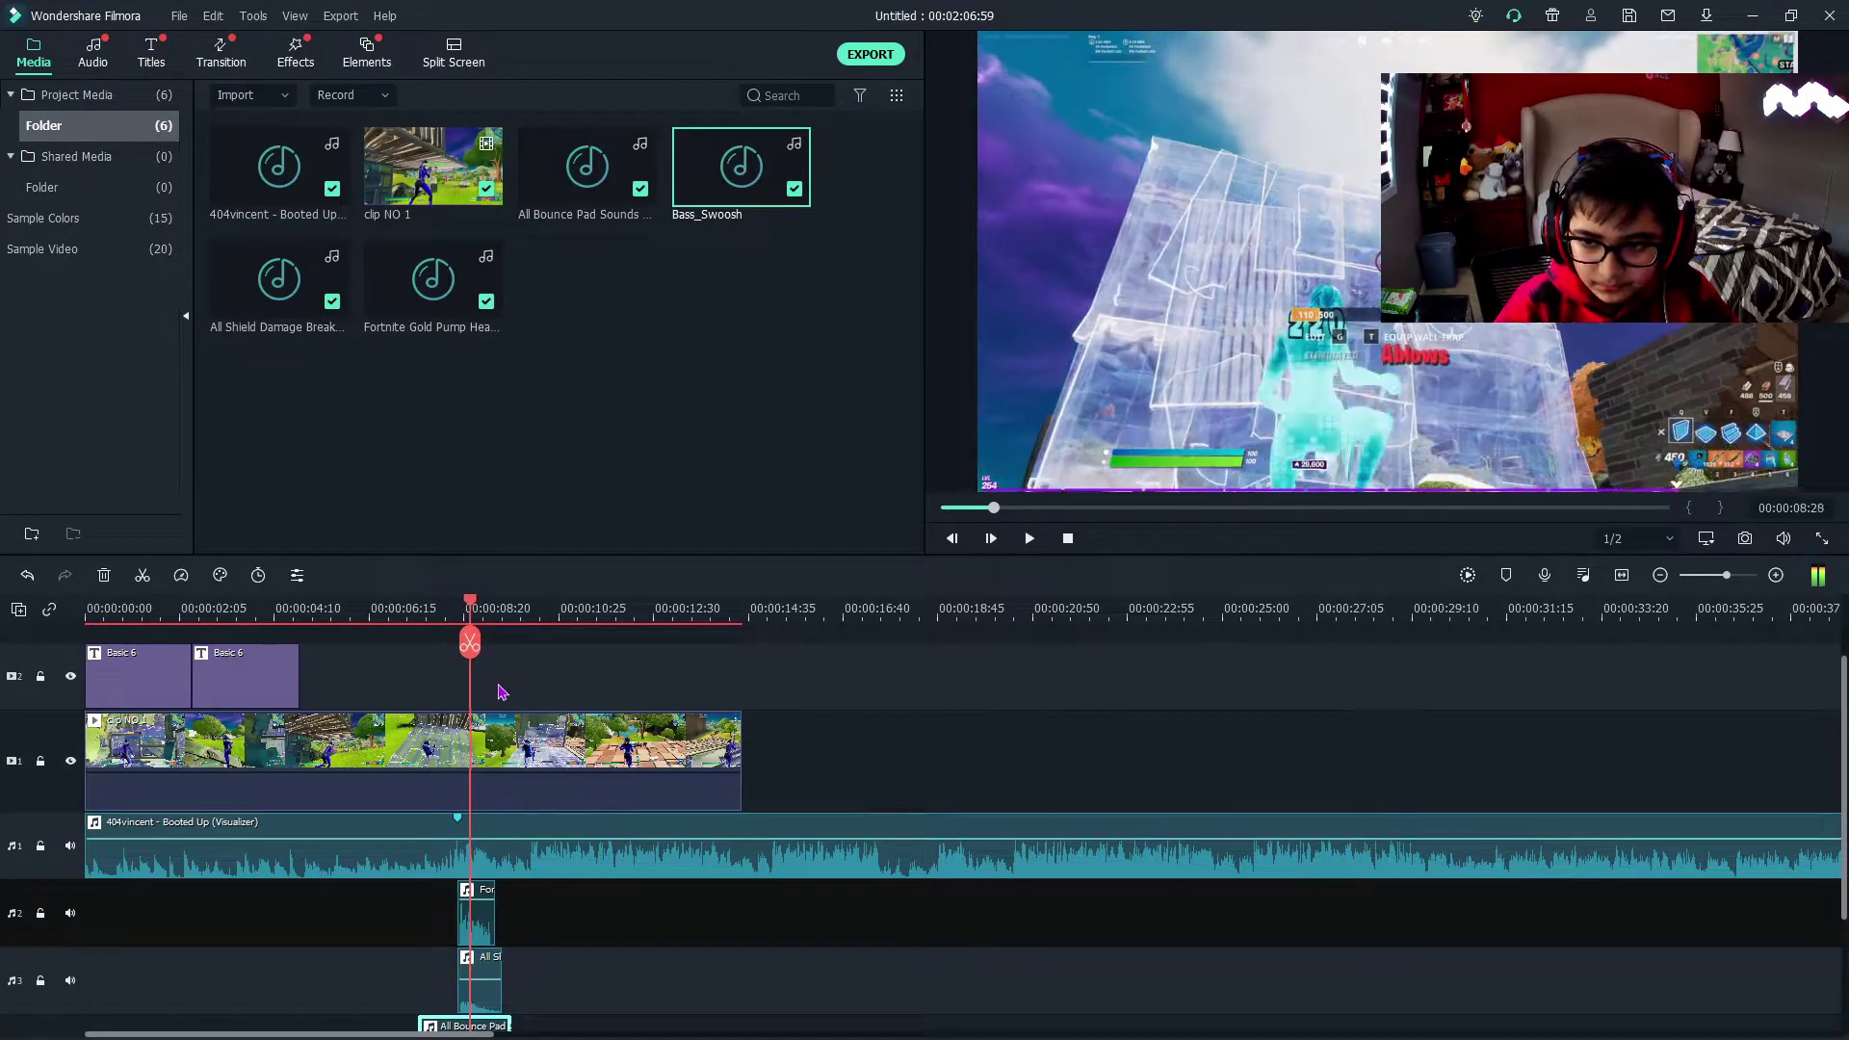
key(Left)
key(Left)
key(Left)
key(Left)
key(Left)
key(Left)
key(Left)
key(Left)
key(Left)
key(Left)
click(491, 760)
key(ctrl+b)
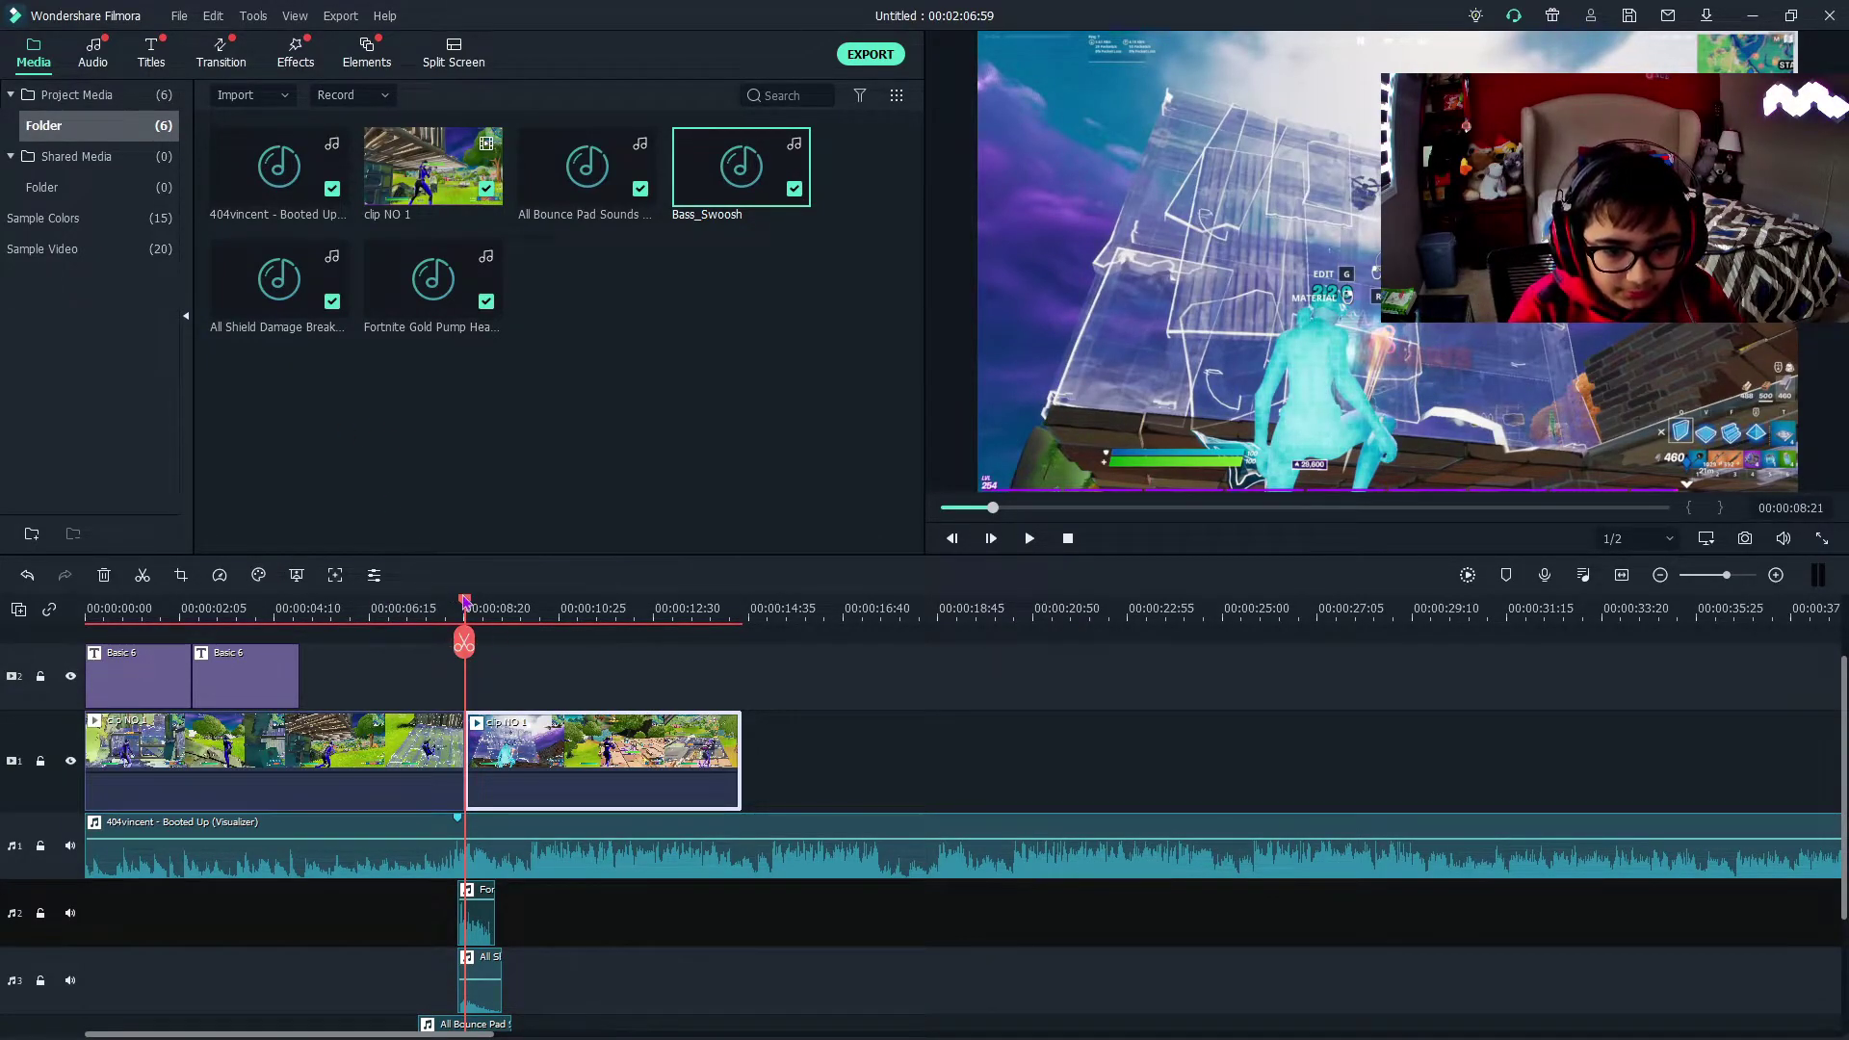
Step: Split the gameplay clip again at 00:00:09:04 and slow down the short segment between the two cuts
drag(472, 608, 502, 619)
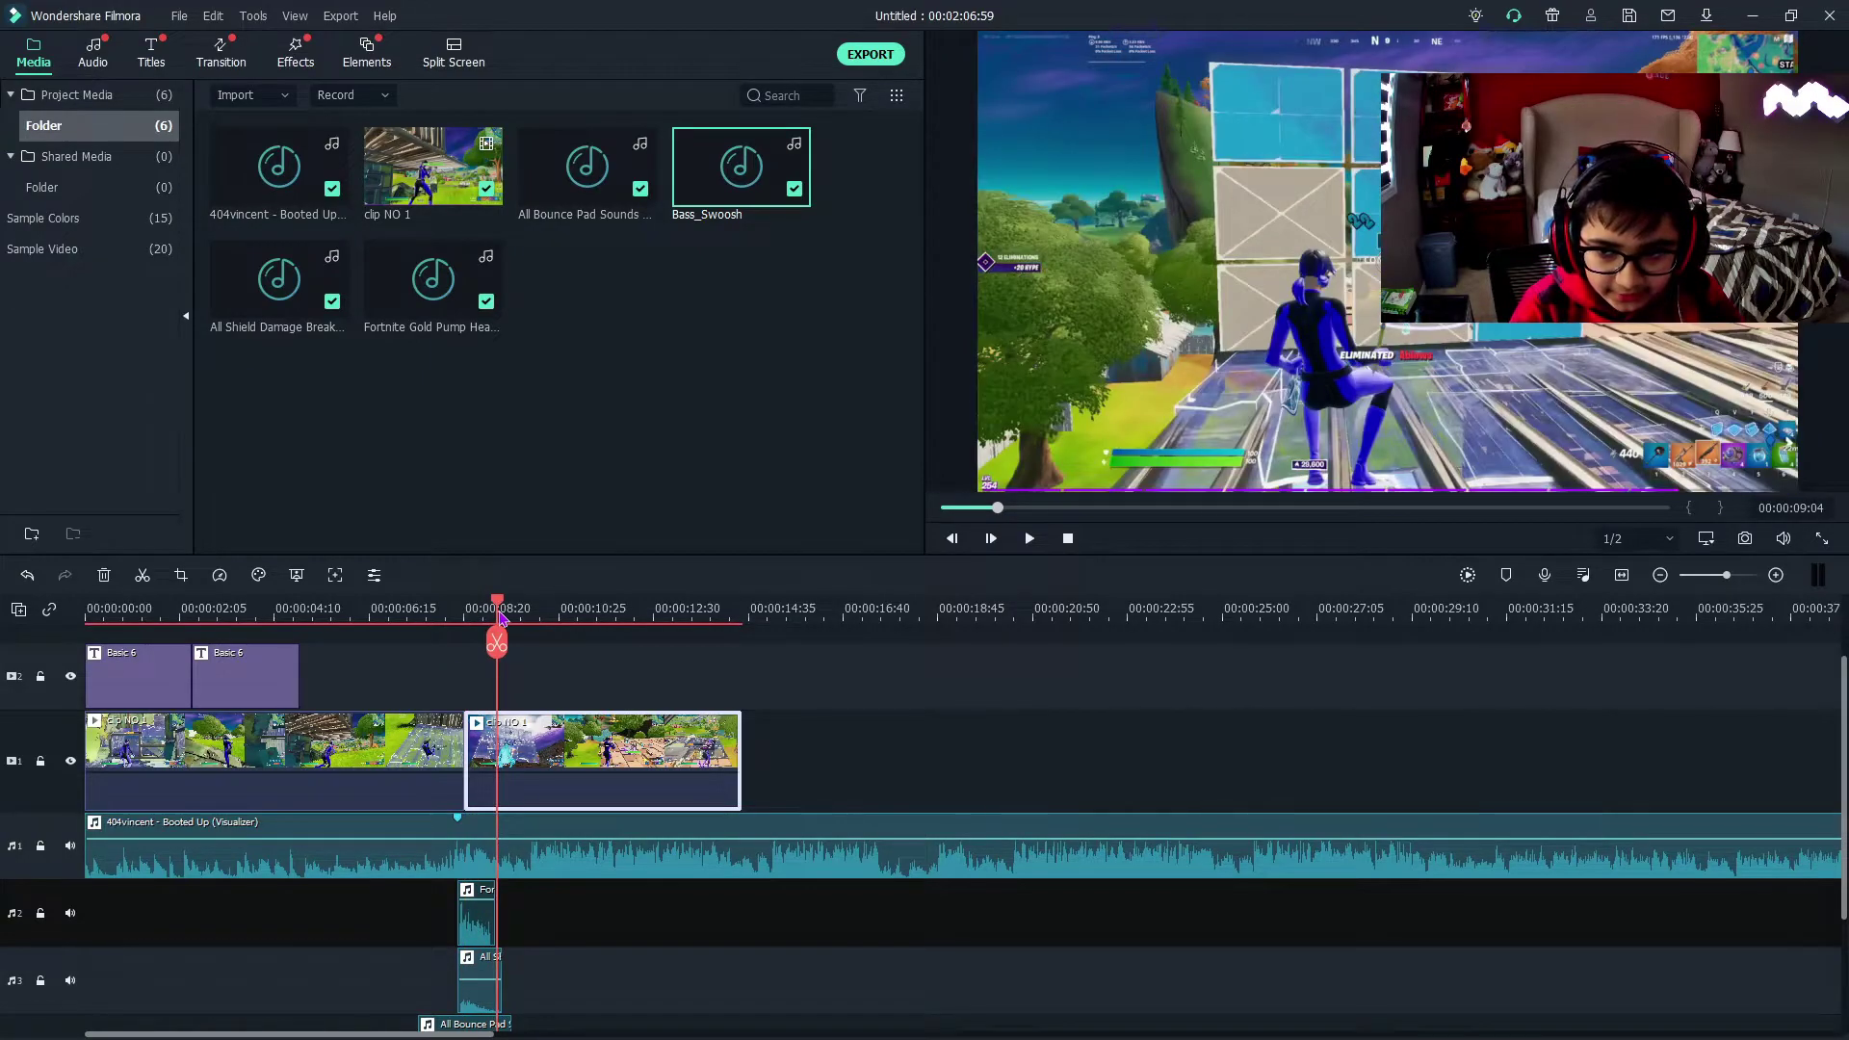
click(505, 650)
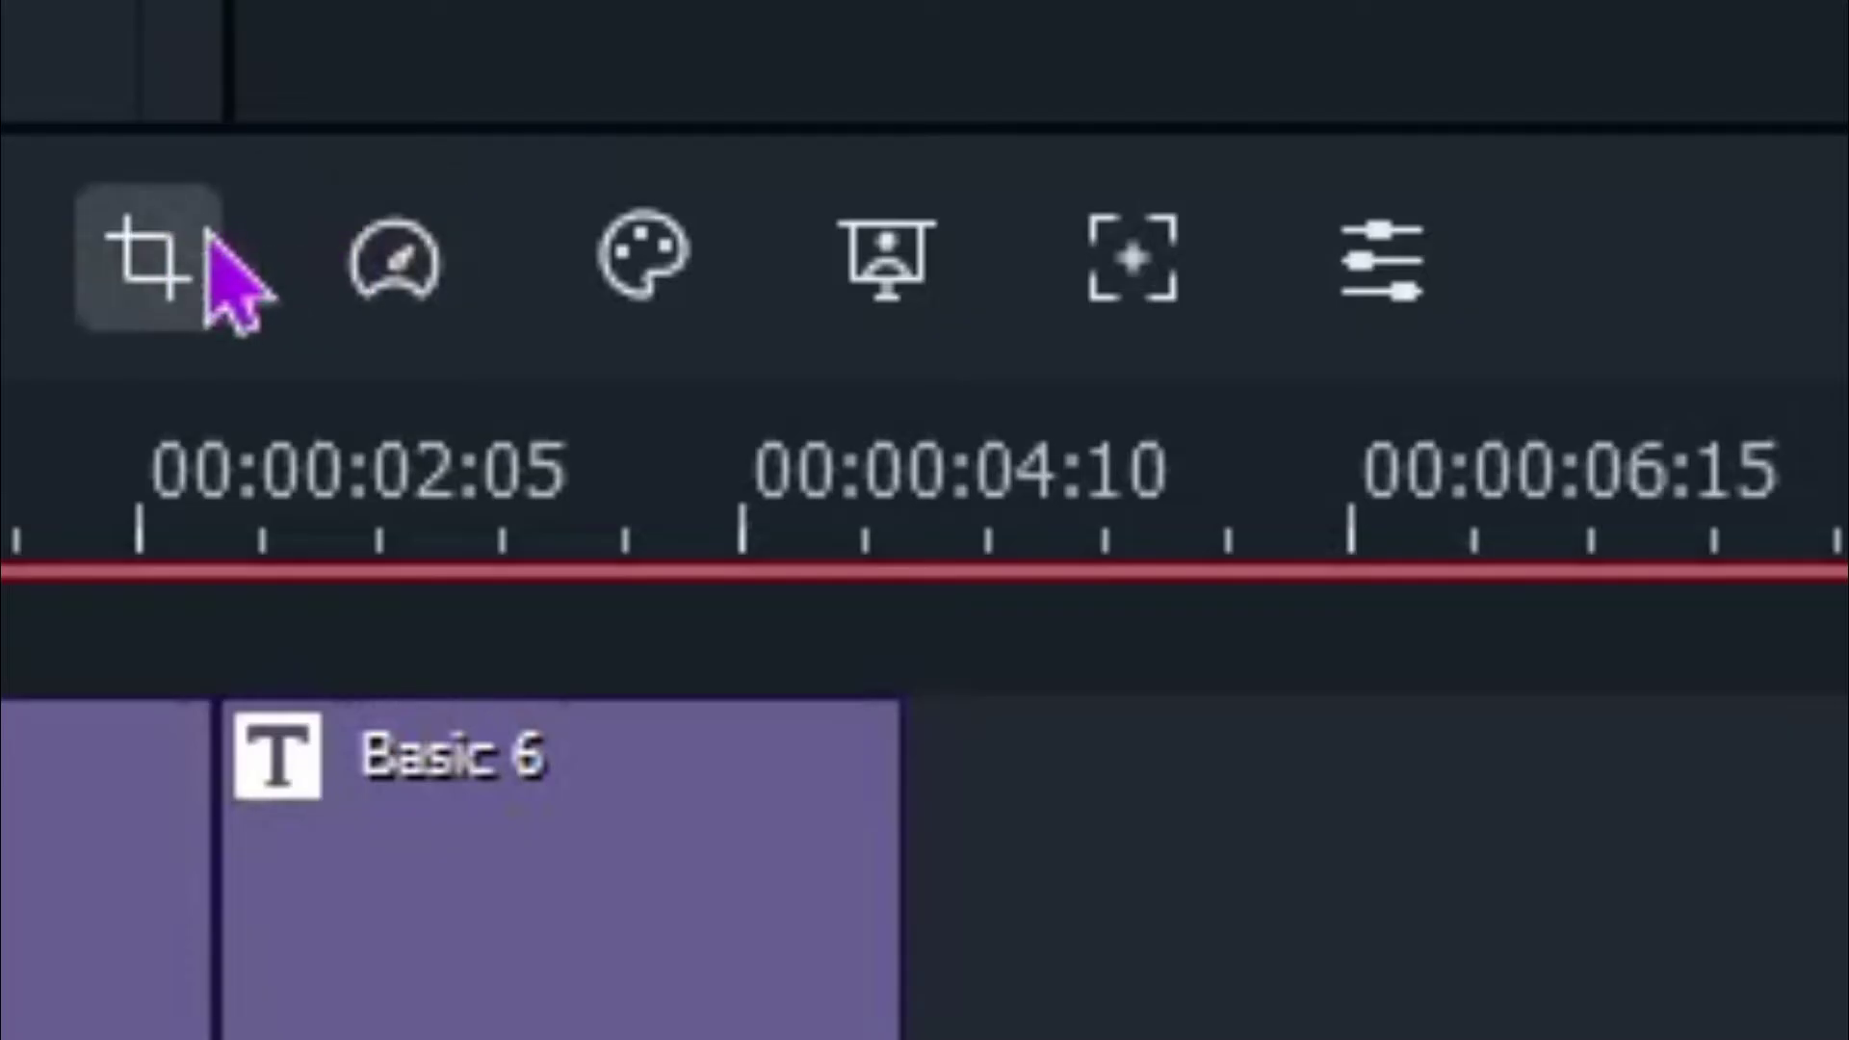
click(222, 577)
mouse_move(622, 703)
click(1776, 751)
Step: Split the gameplay clip a few frames after 00:00:10:01 and speed up the short piece following the slowed segment
mouse_move(502, 619)
mouse_down()
mouse_move(453, 616)
mouse_move(528, 627)
mouse_up()
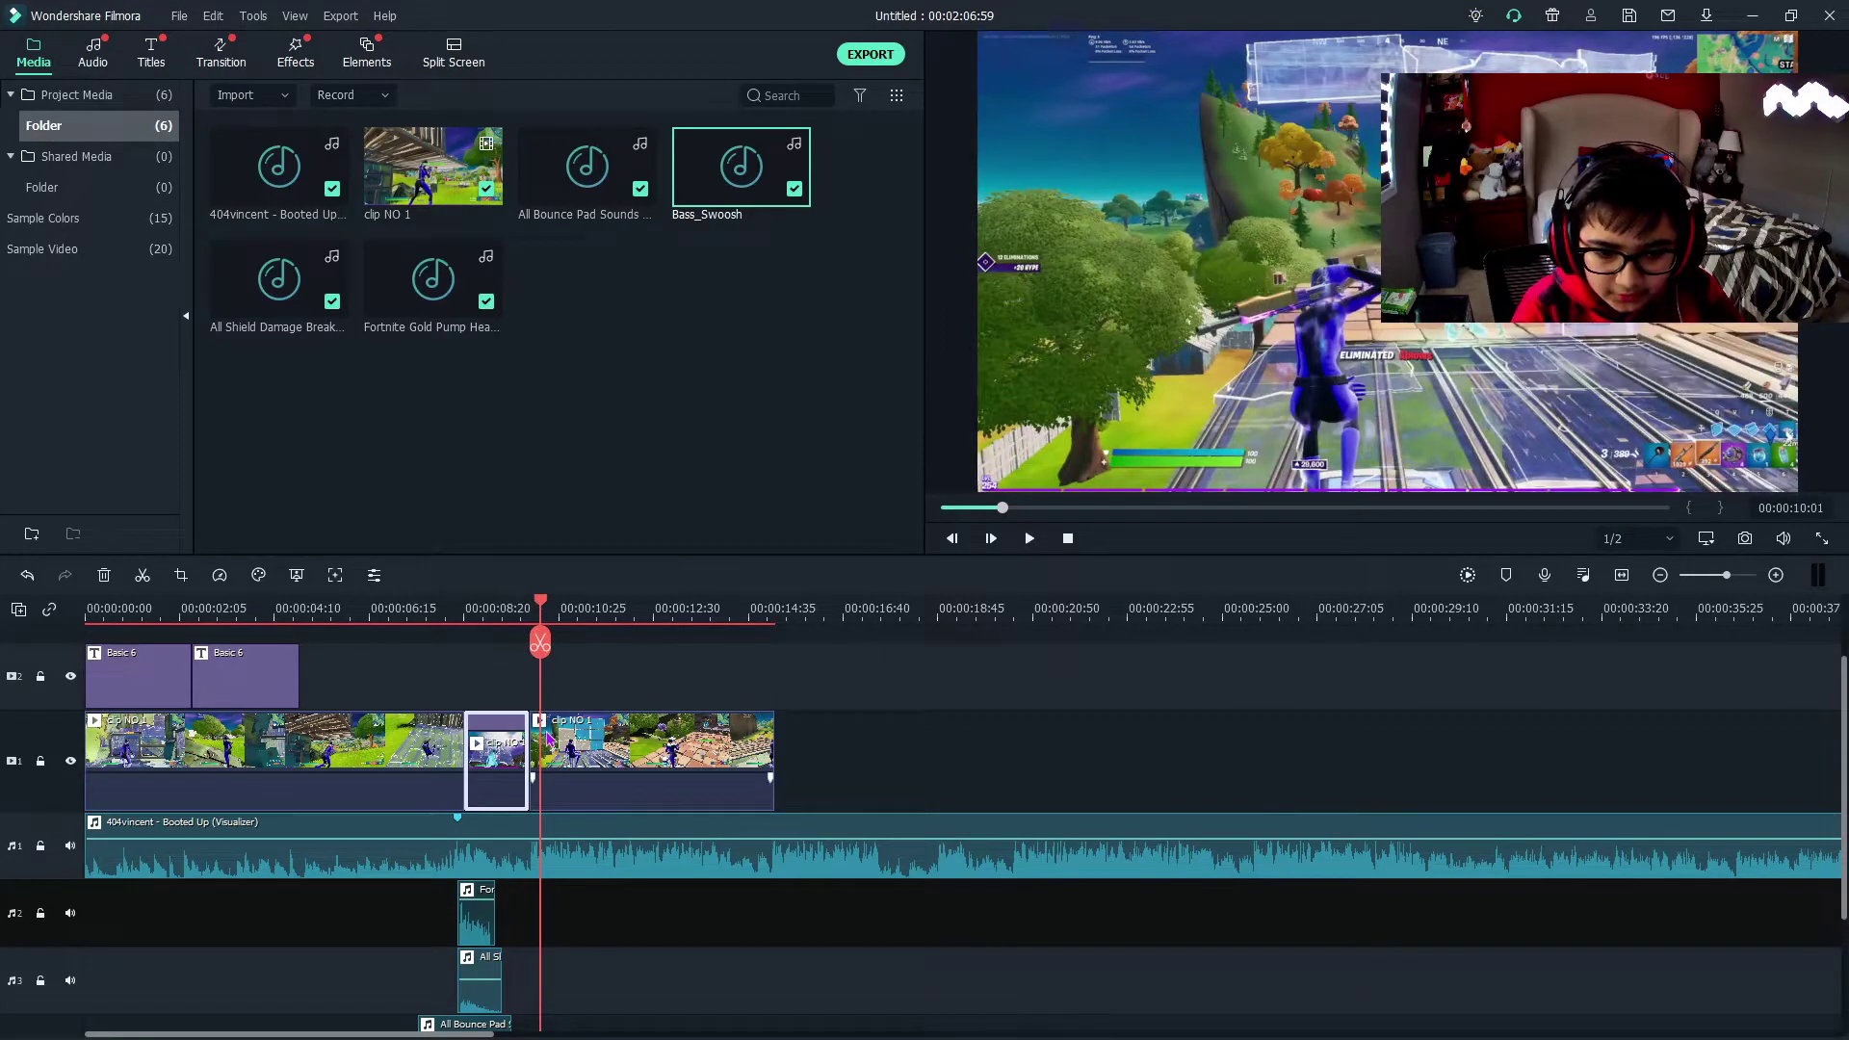
key(Right)
key(Right)
key(Right)
key(Right)
click(547, 741)
click(542, 642)
click(535, 732)
click(219, 575)
mouse_move(262, 674)
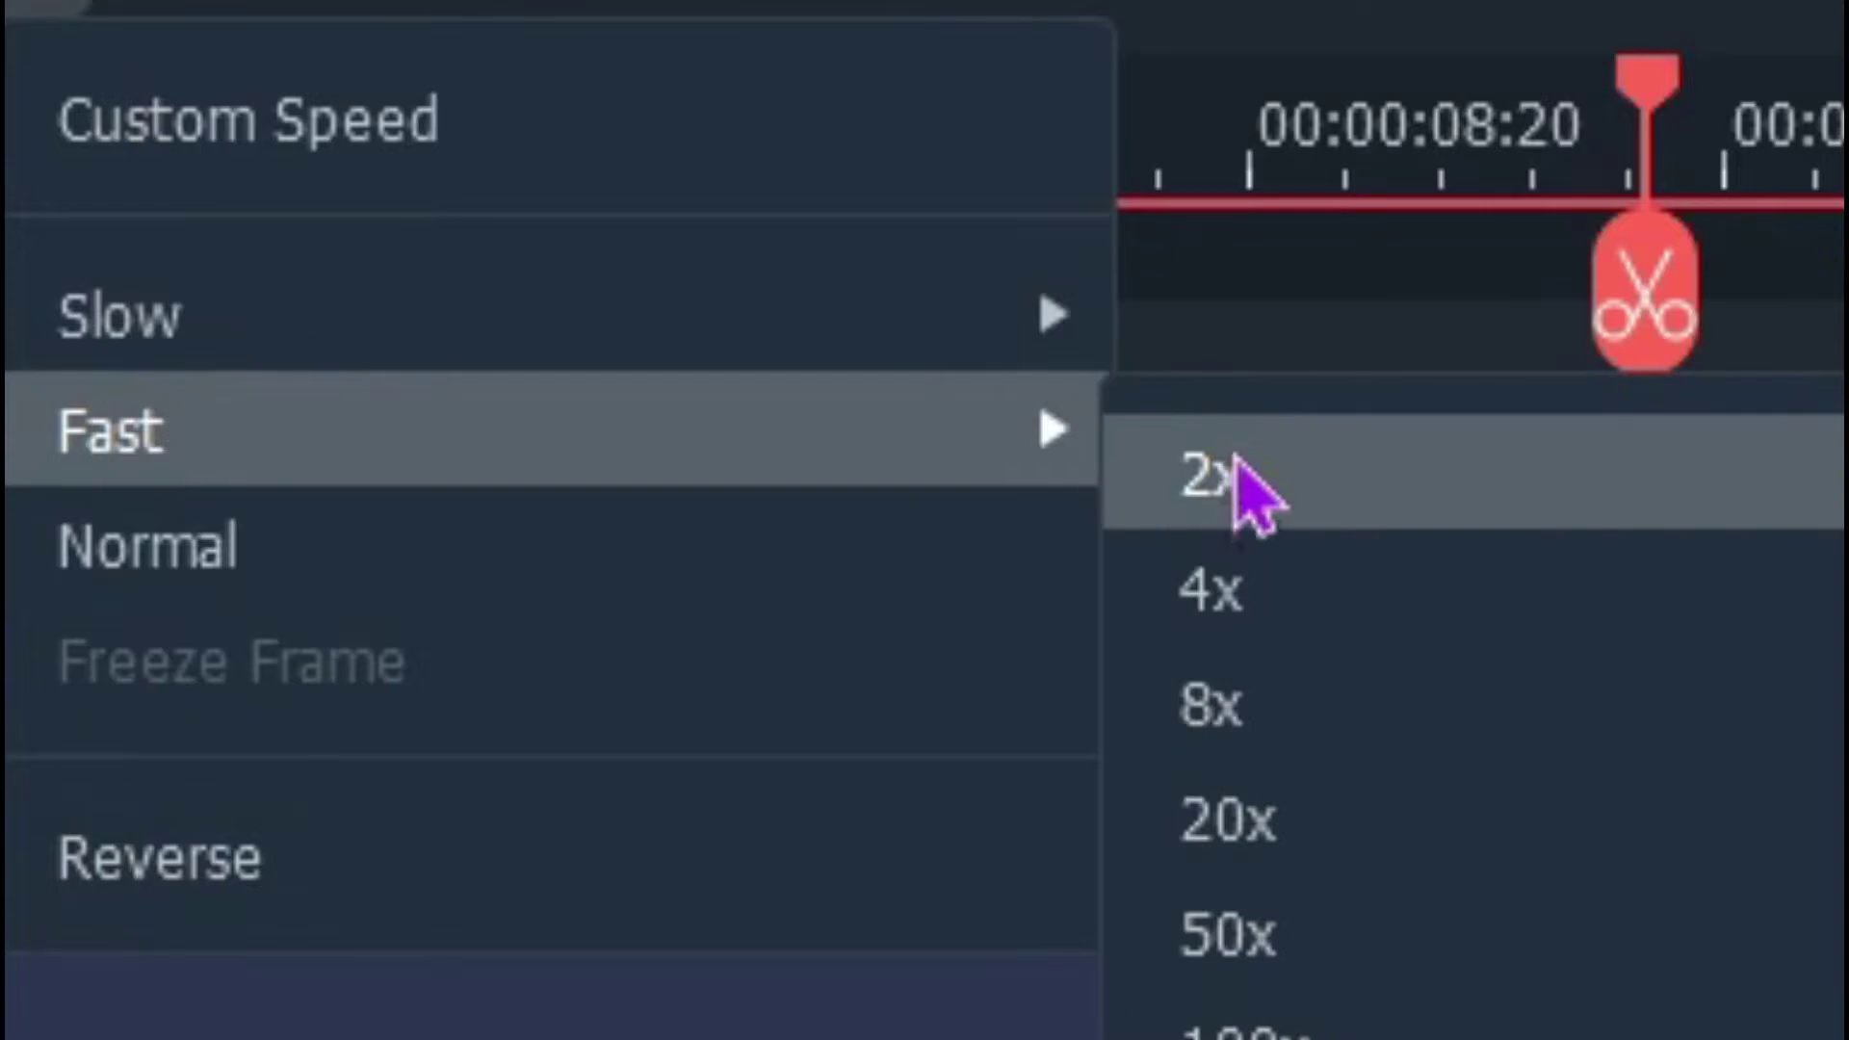
click(1235, 469)
Step: Apply the Hue Shift effect to the slowed segment and set its hue to 70
click(826, 446)
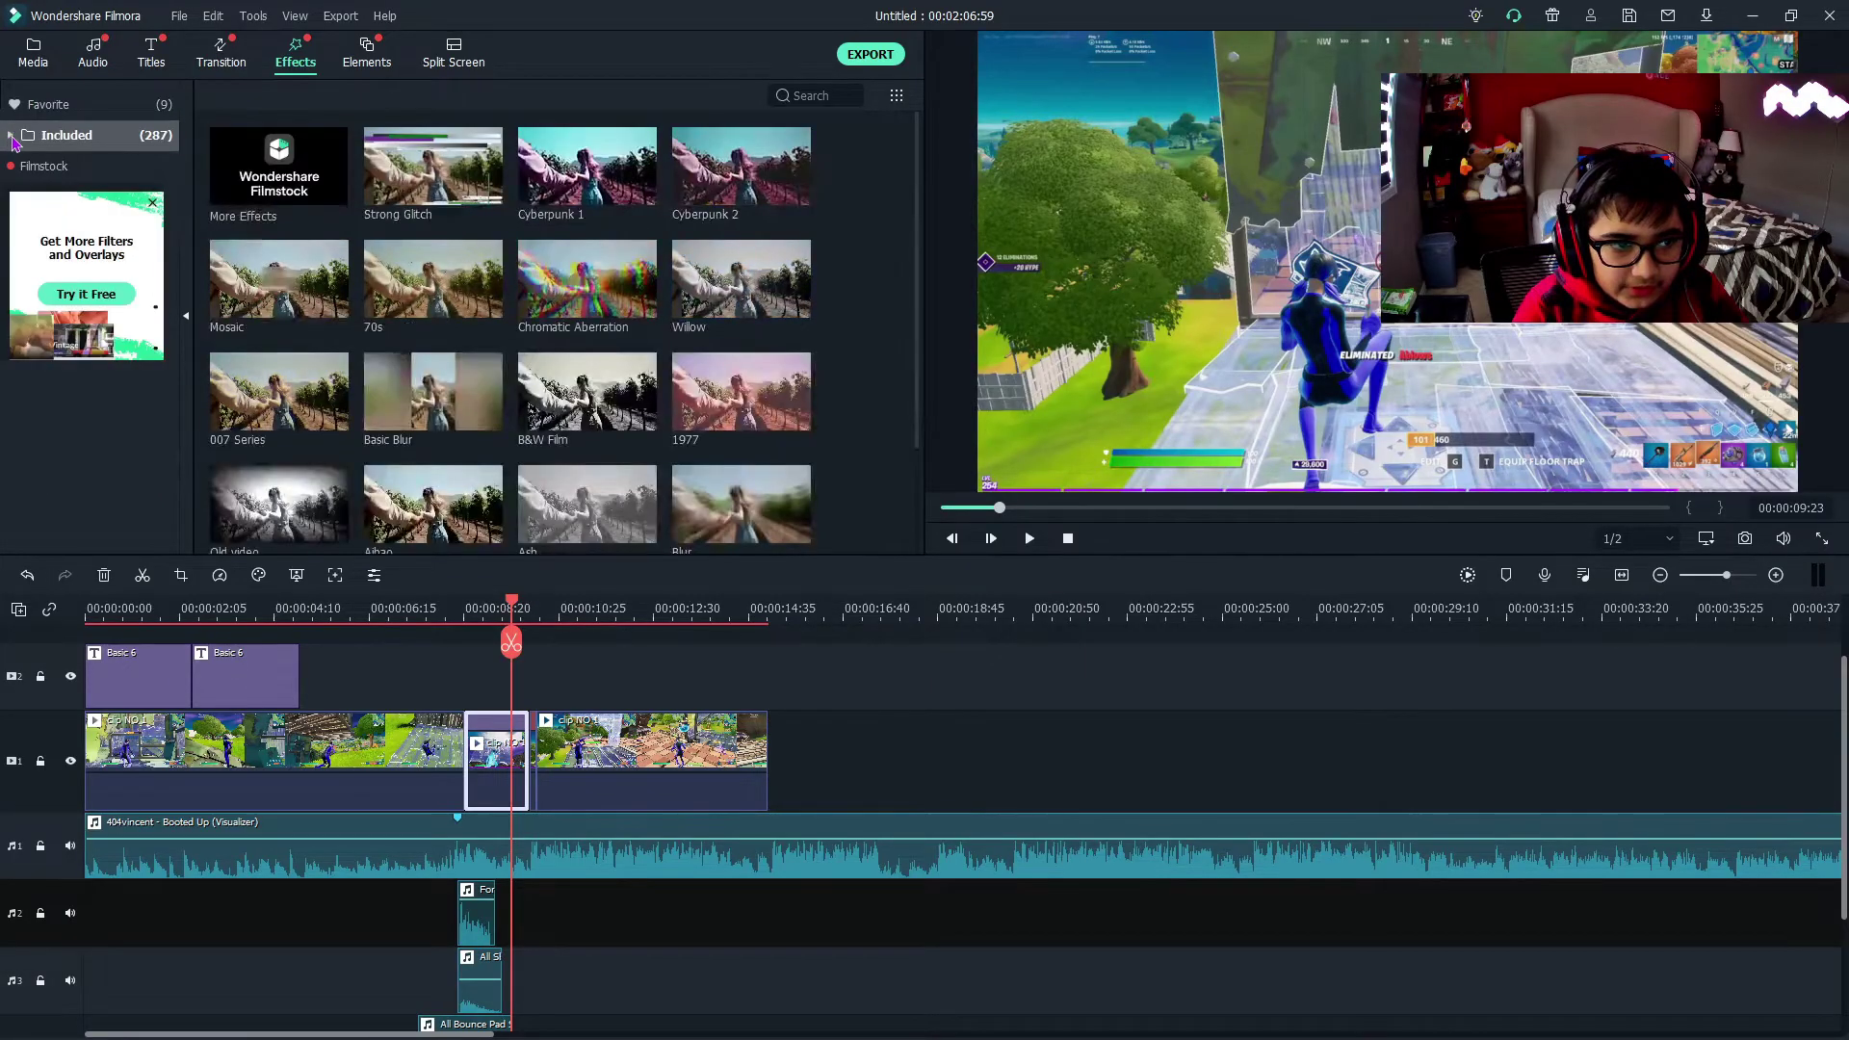
click(67, 106)
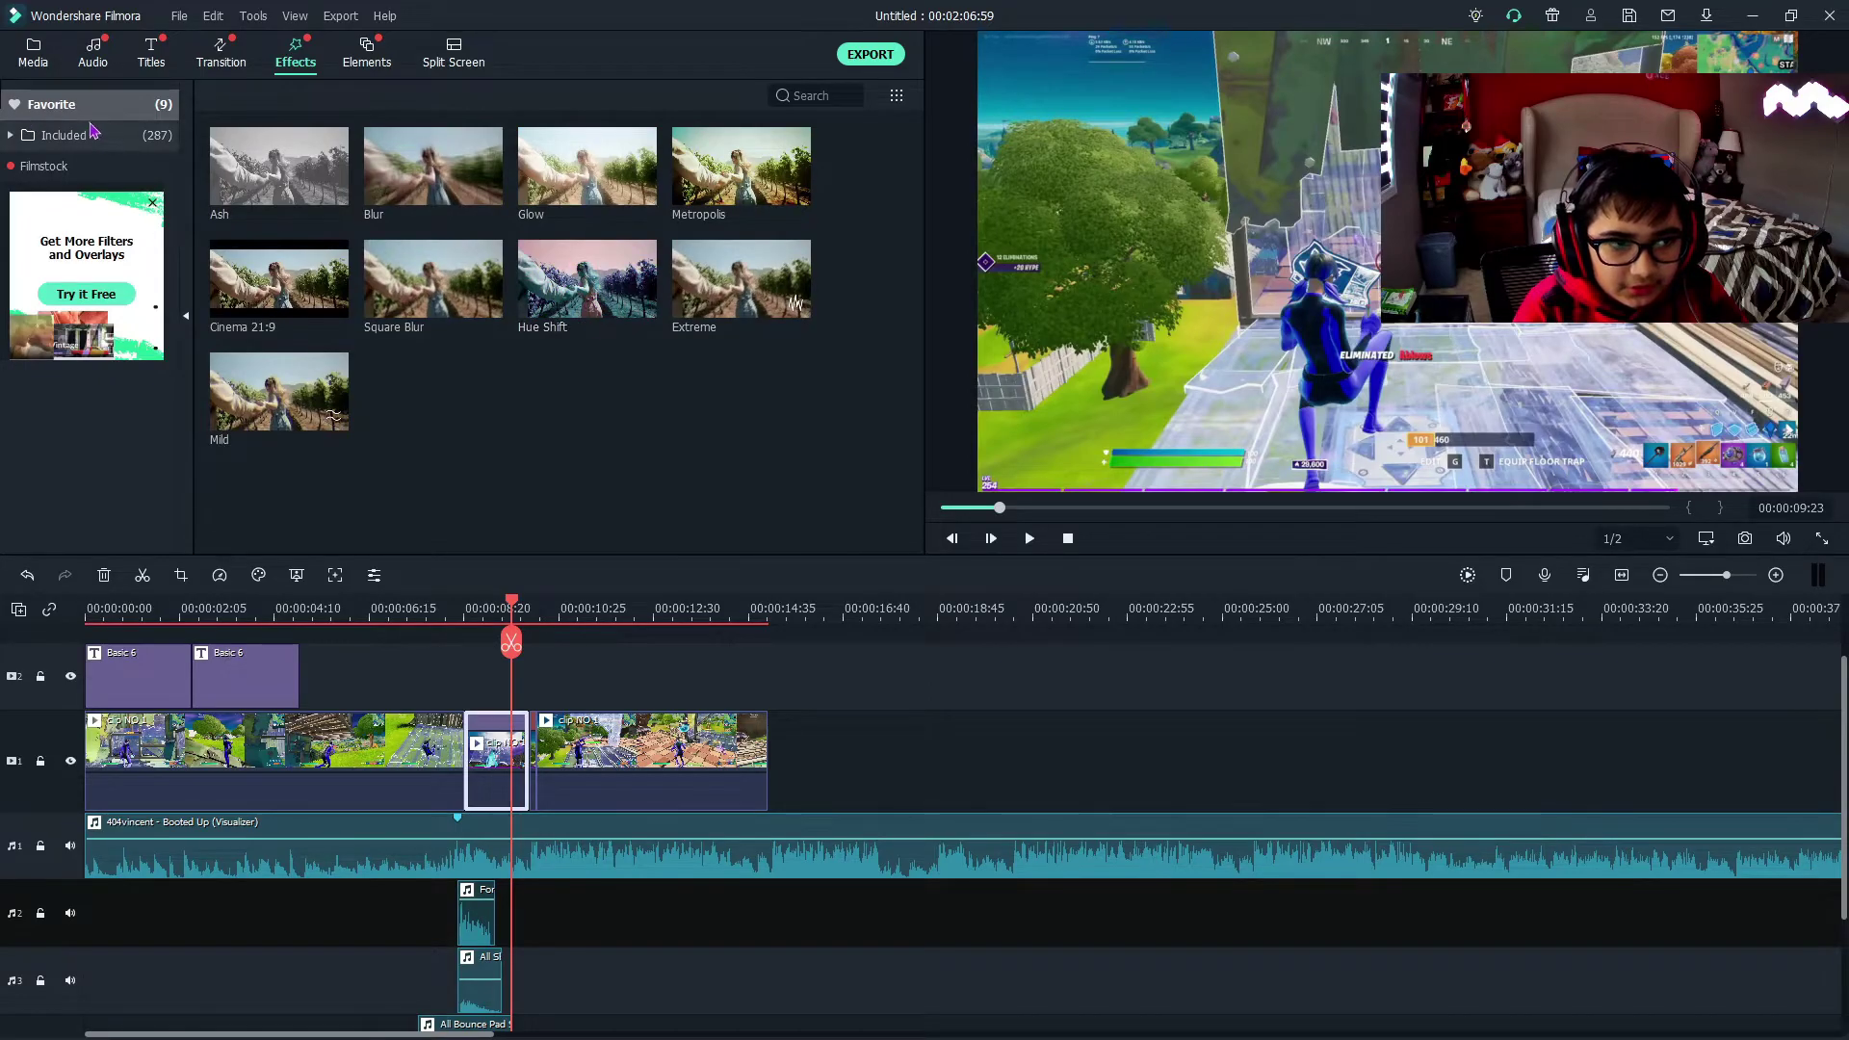
click(8, 137)
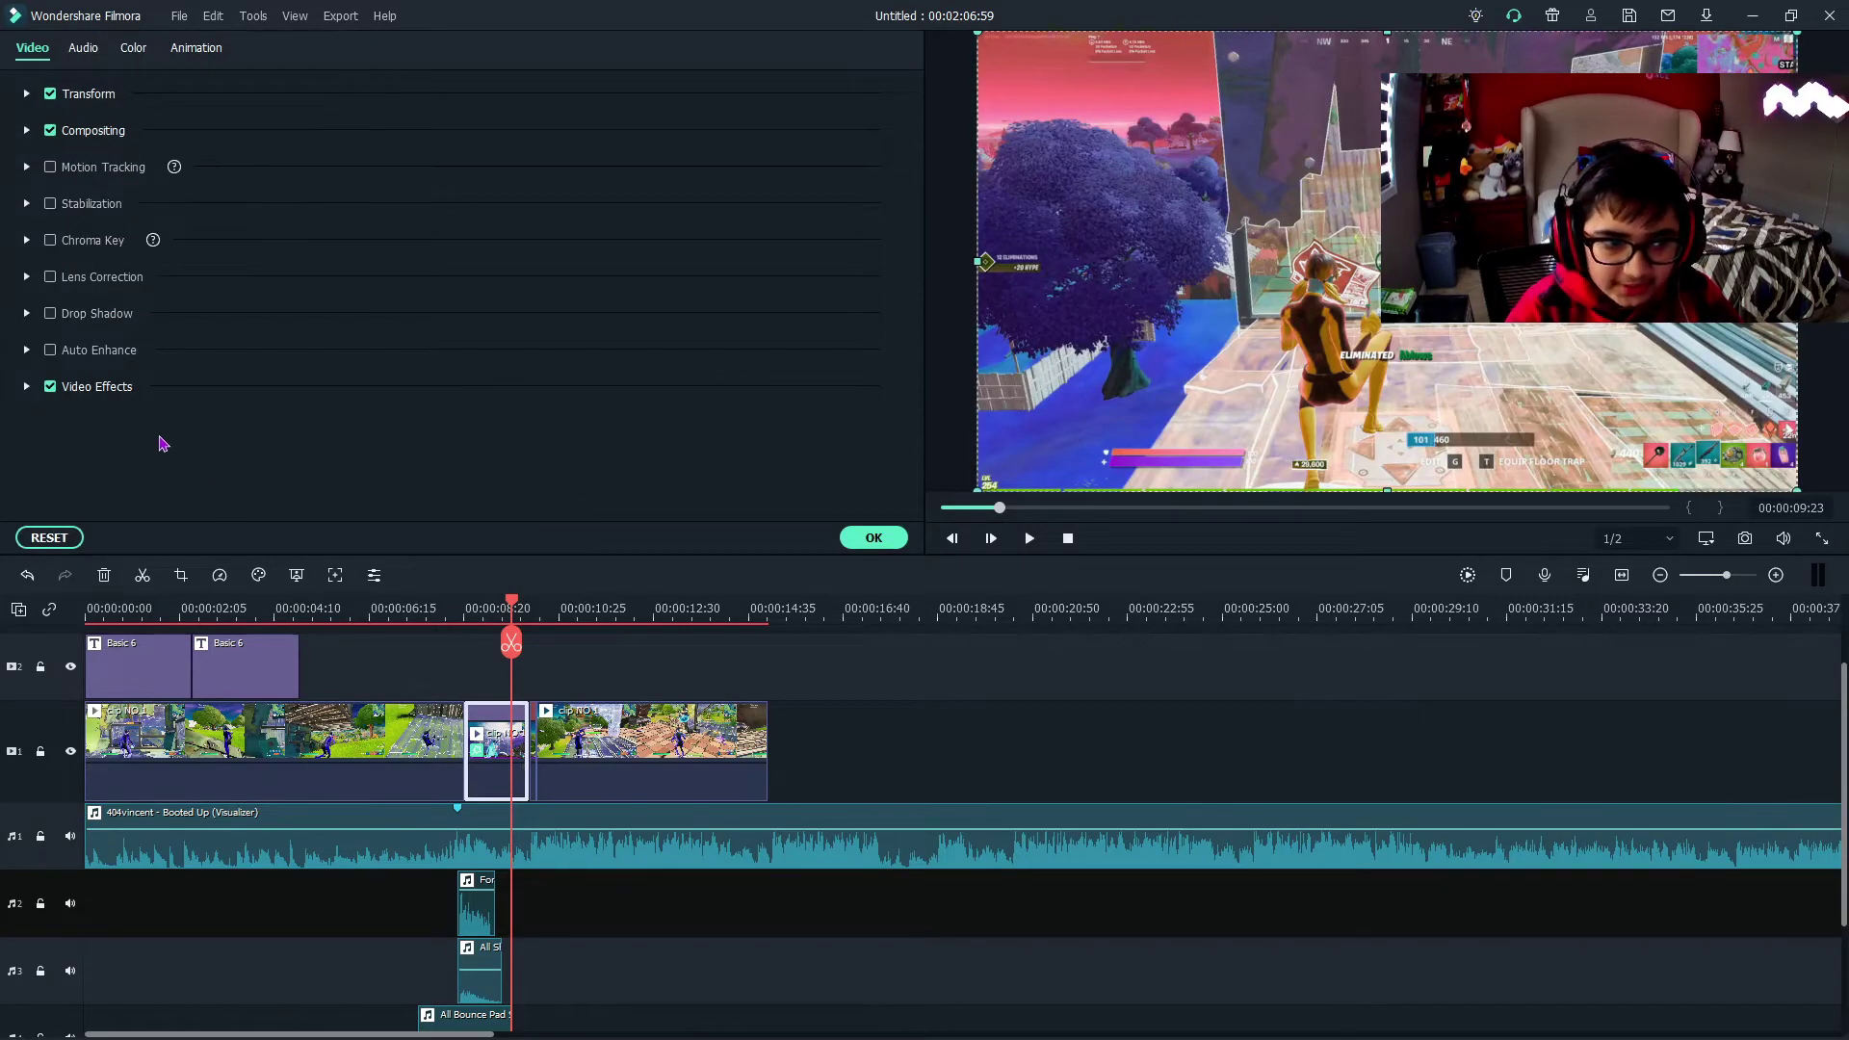
click(65, 389)
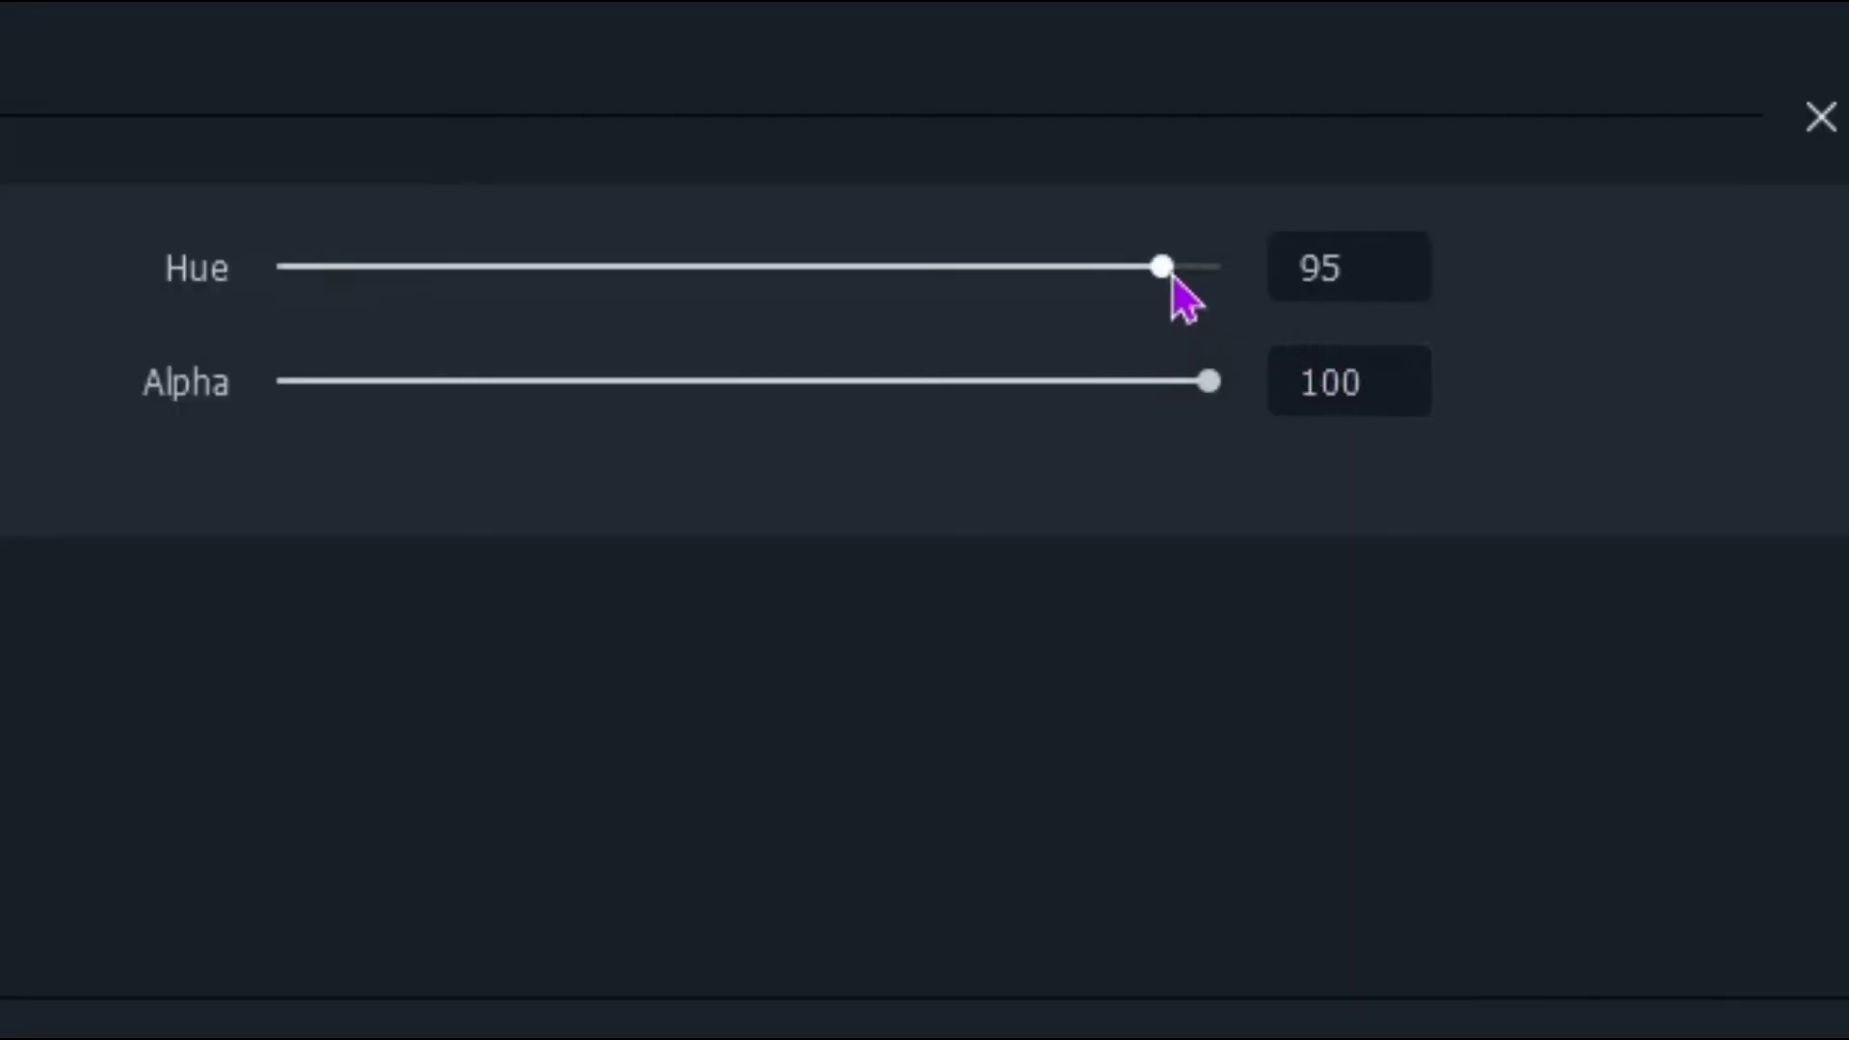
drag(607, 286, 562, 284)
drag(926, 258, 902, 262)
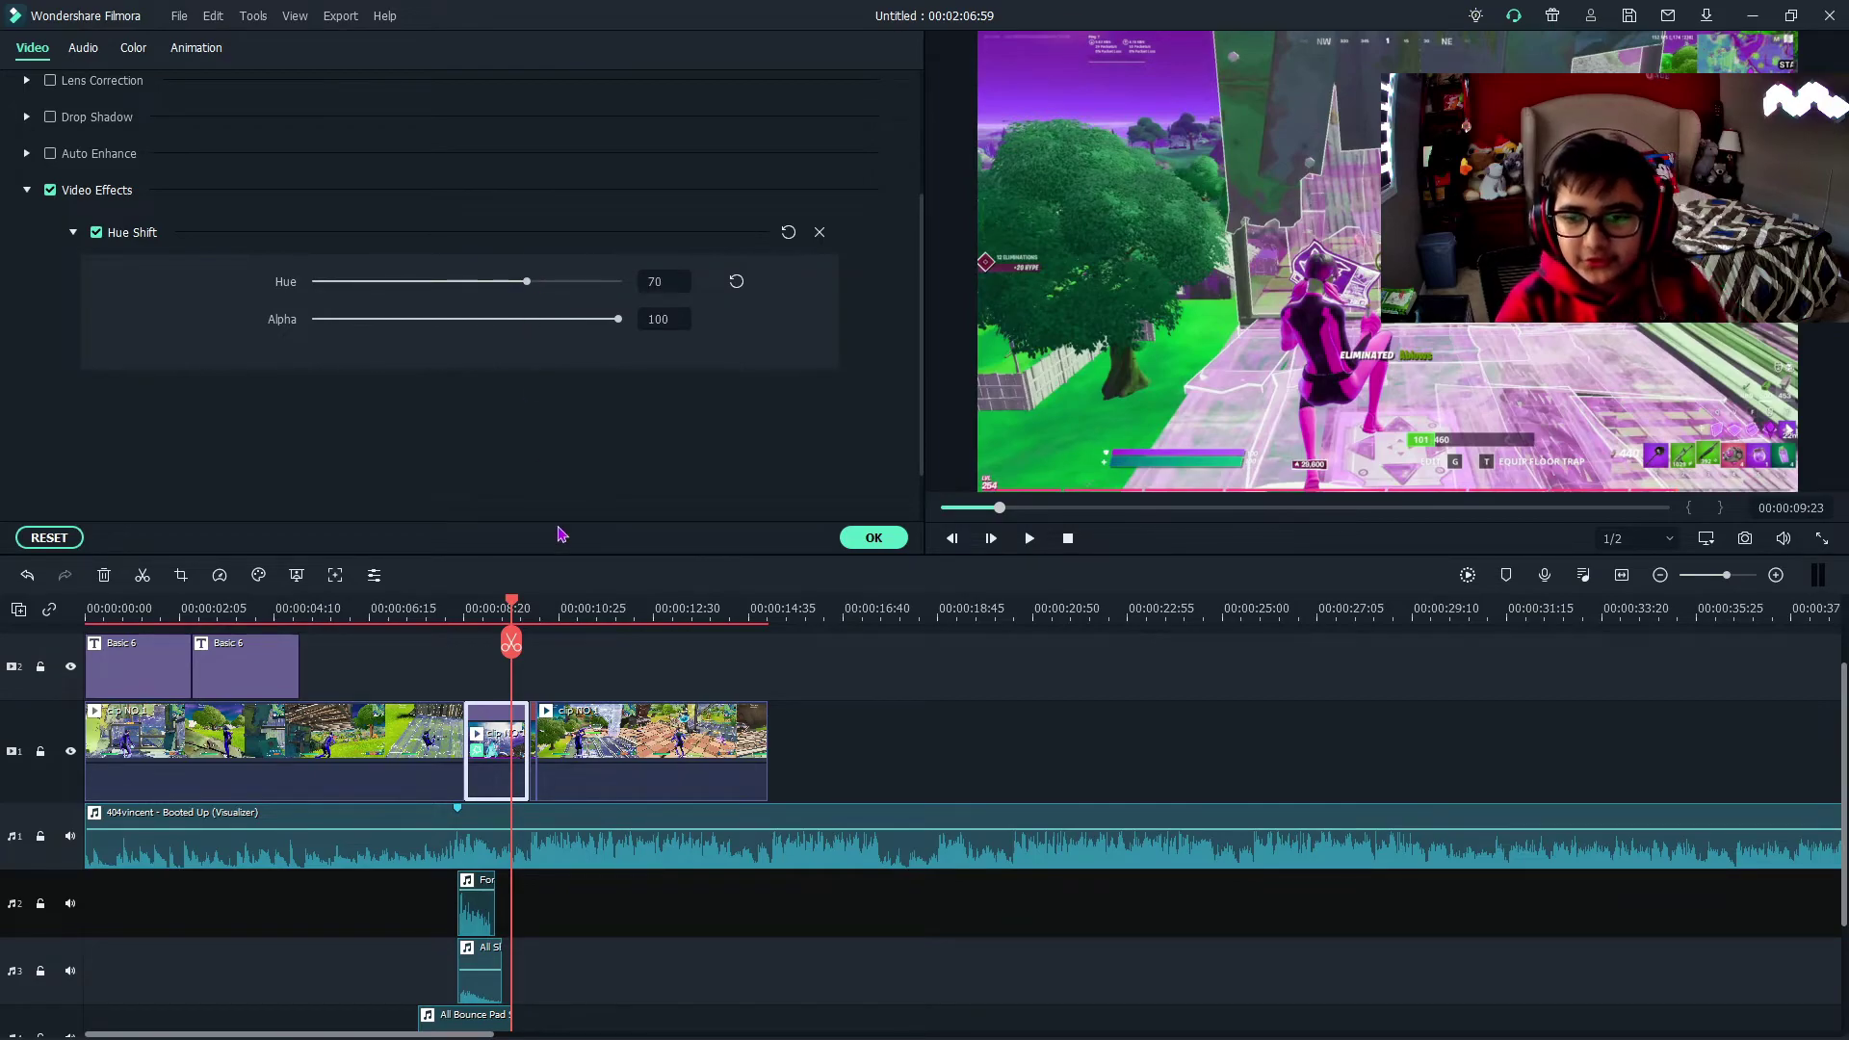
click(883, 539)
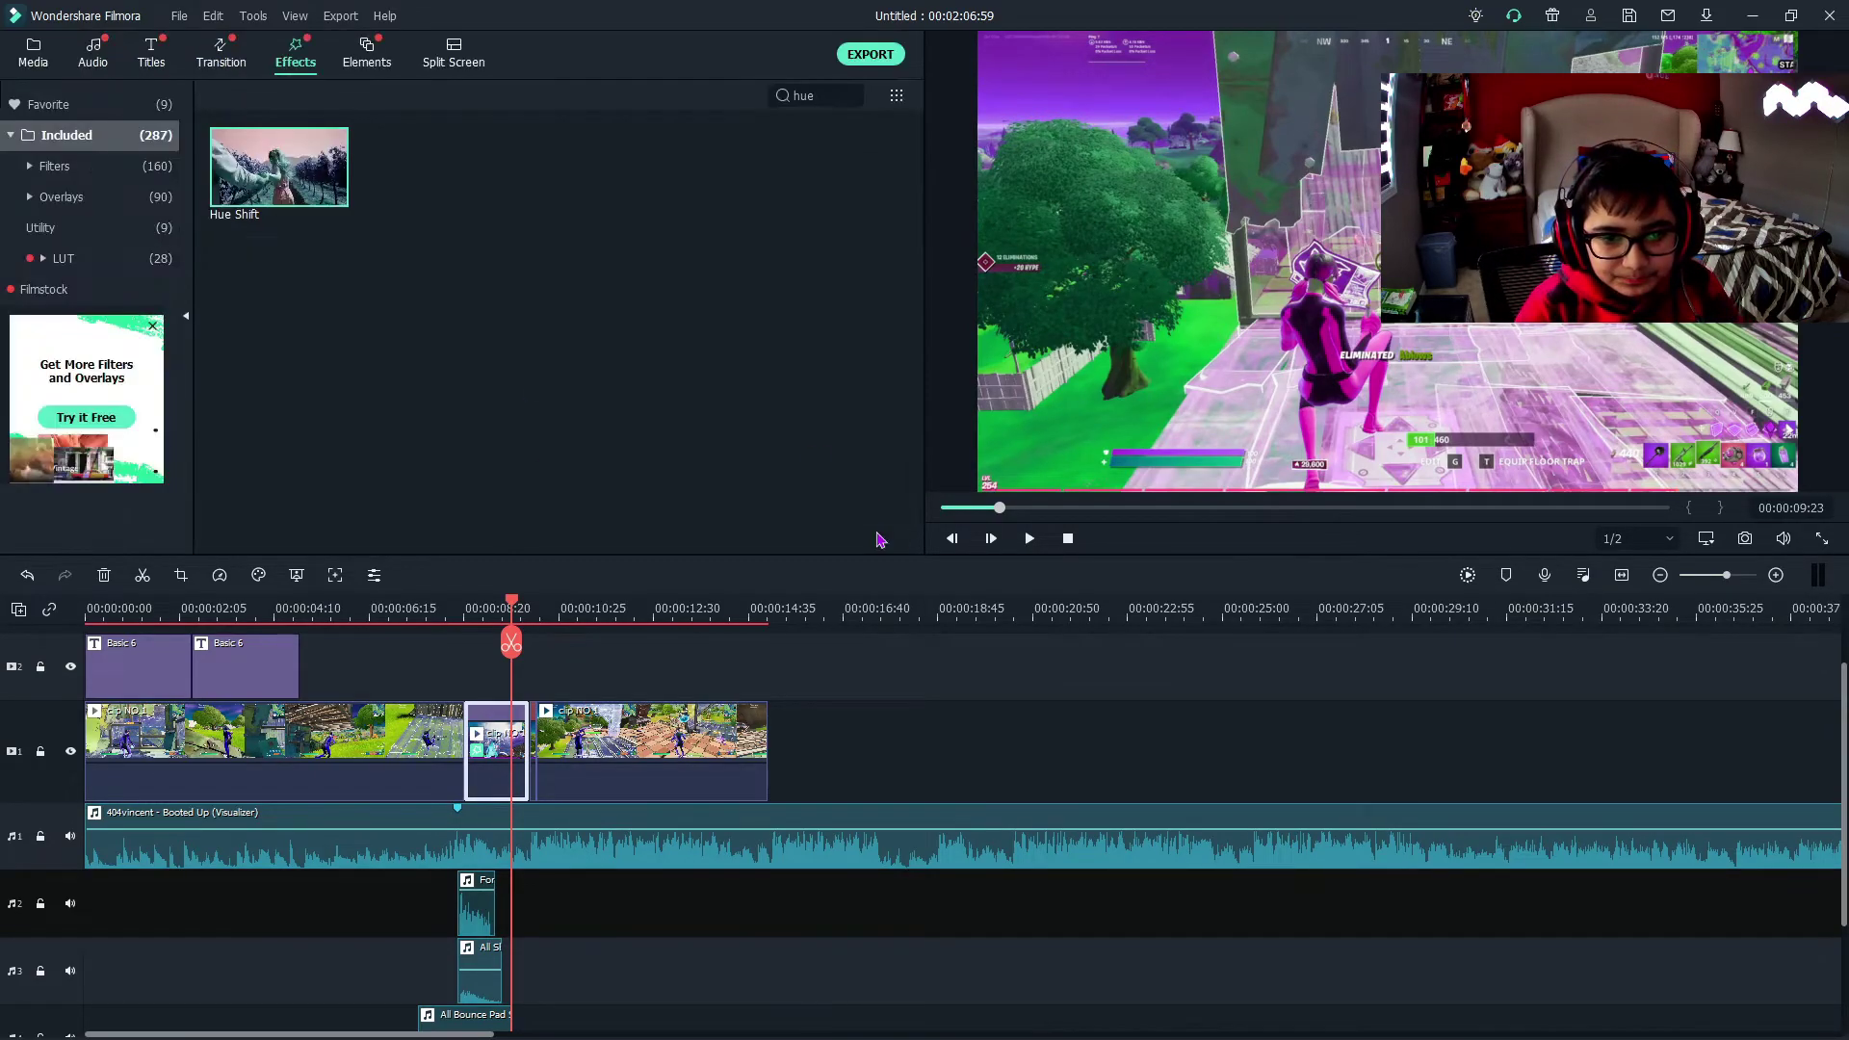
Step: Add a shortened Colour Distance transition at the end of the hue-shifted segment and play the section back
click(218, 48)
drag(434, 167, 496, 749)
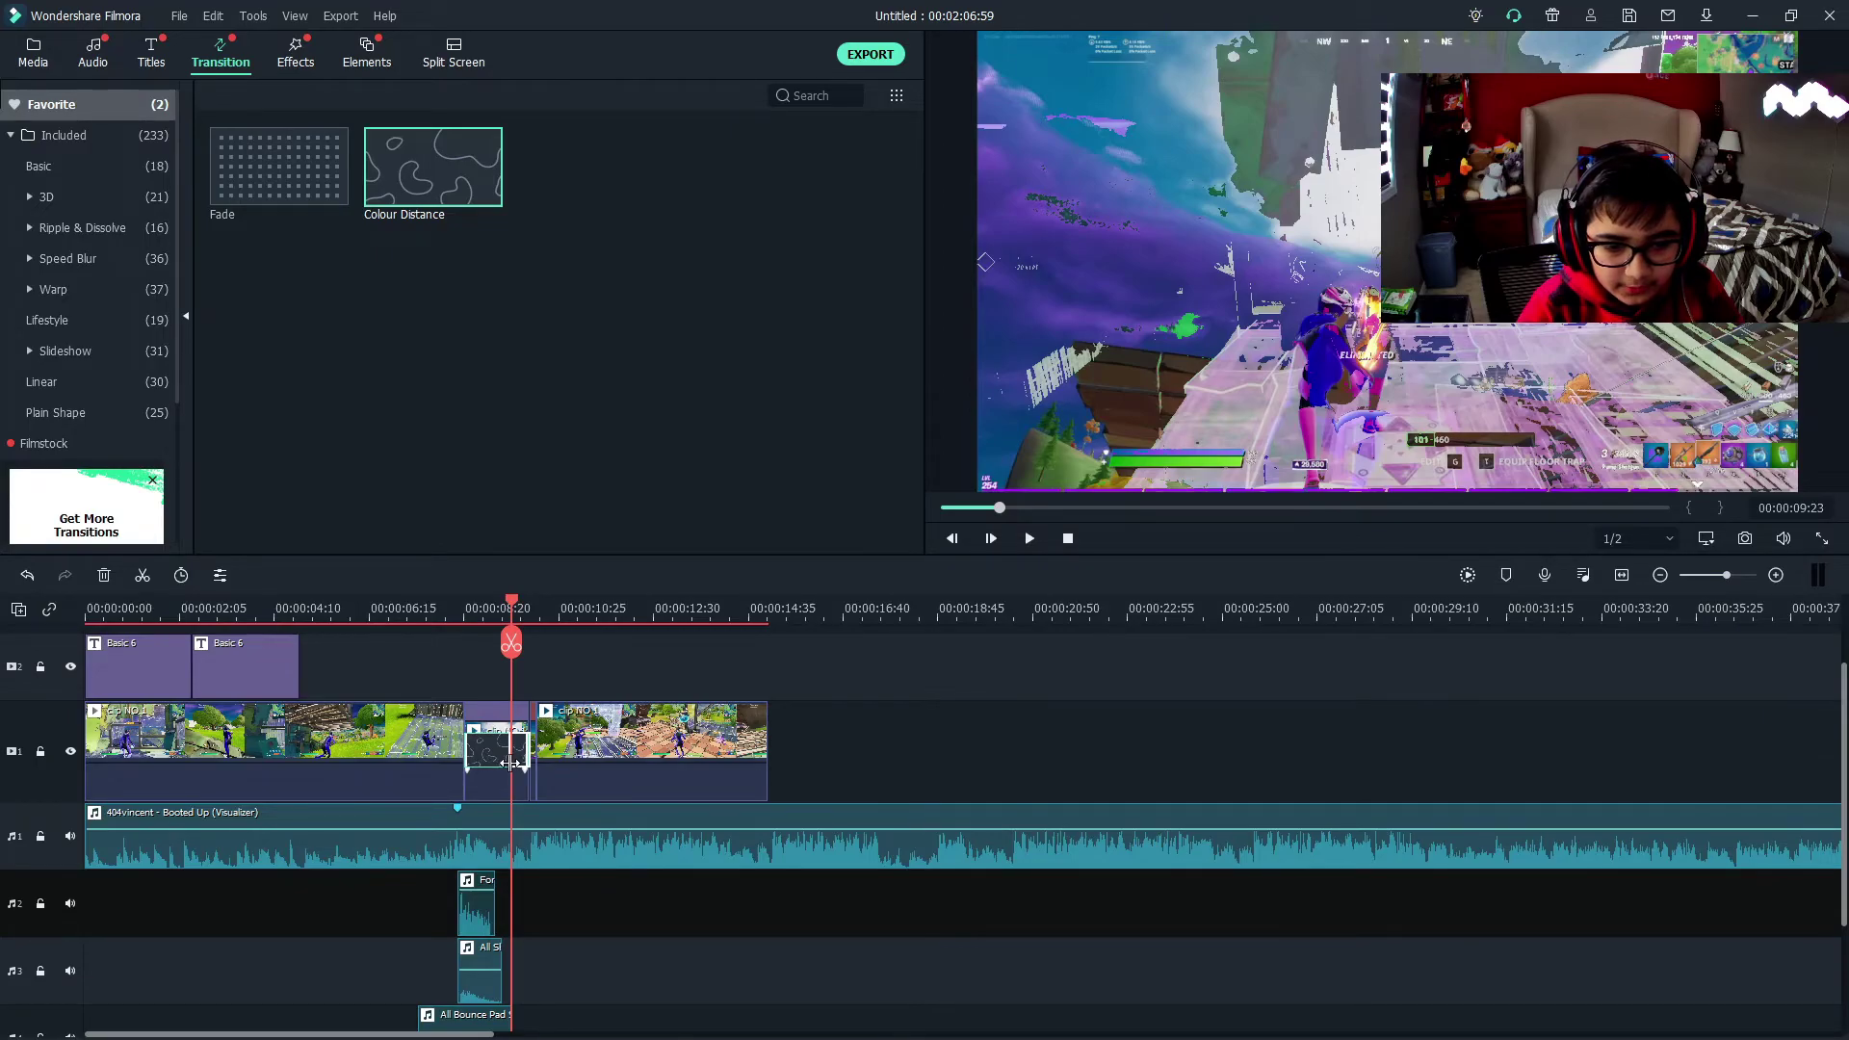
click(562, 667)
drag(518, 608, 460, 655)
key(space)
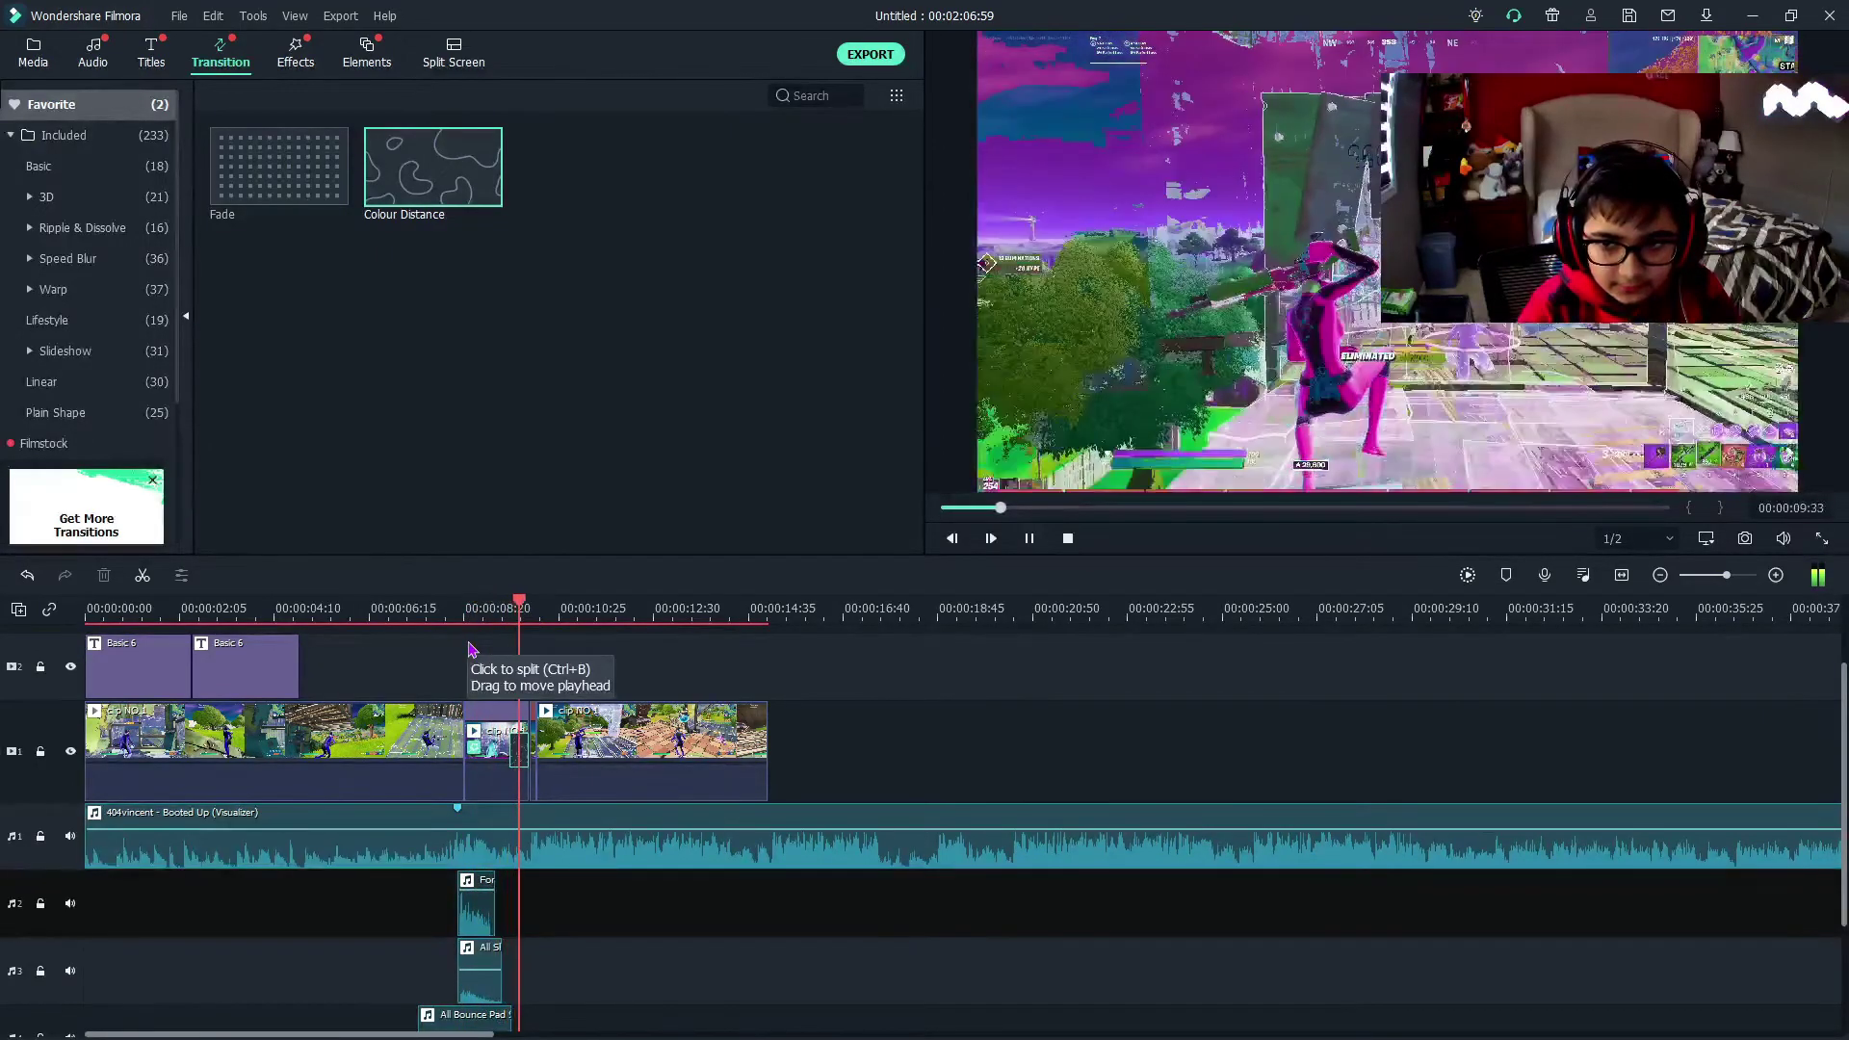
key(space)
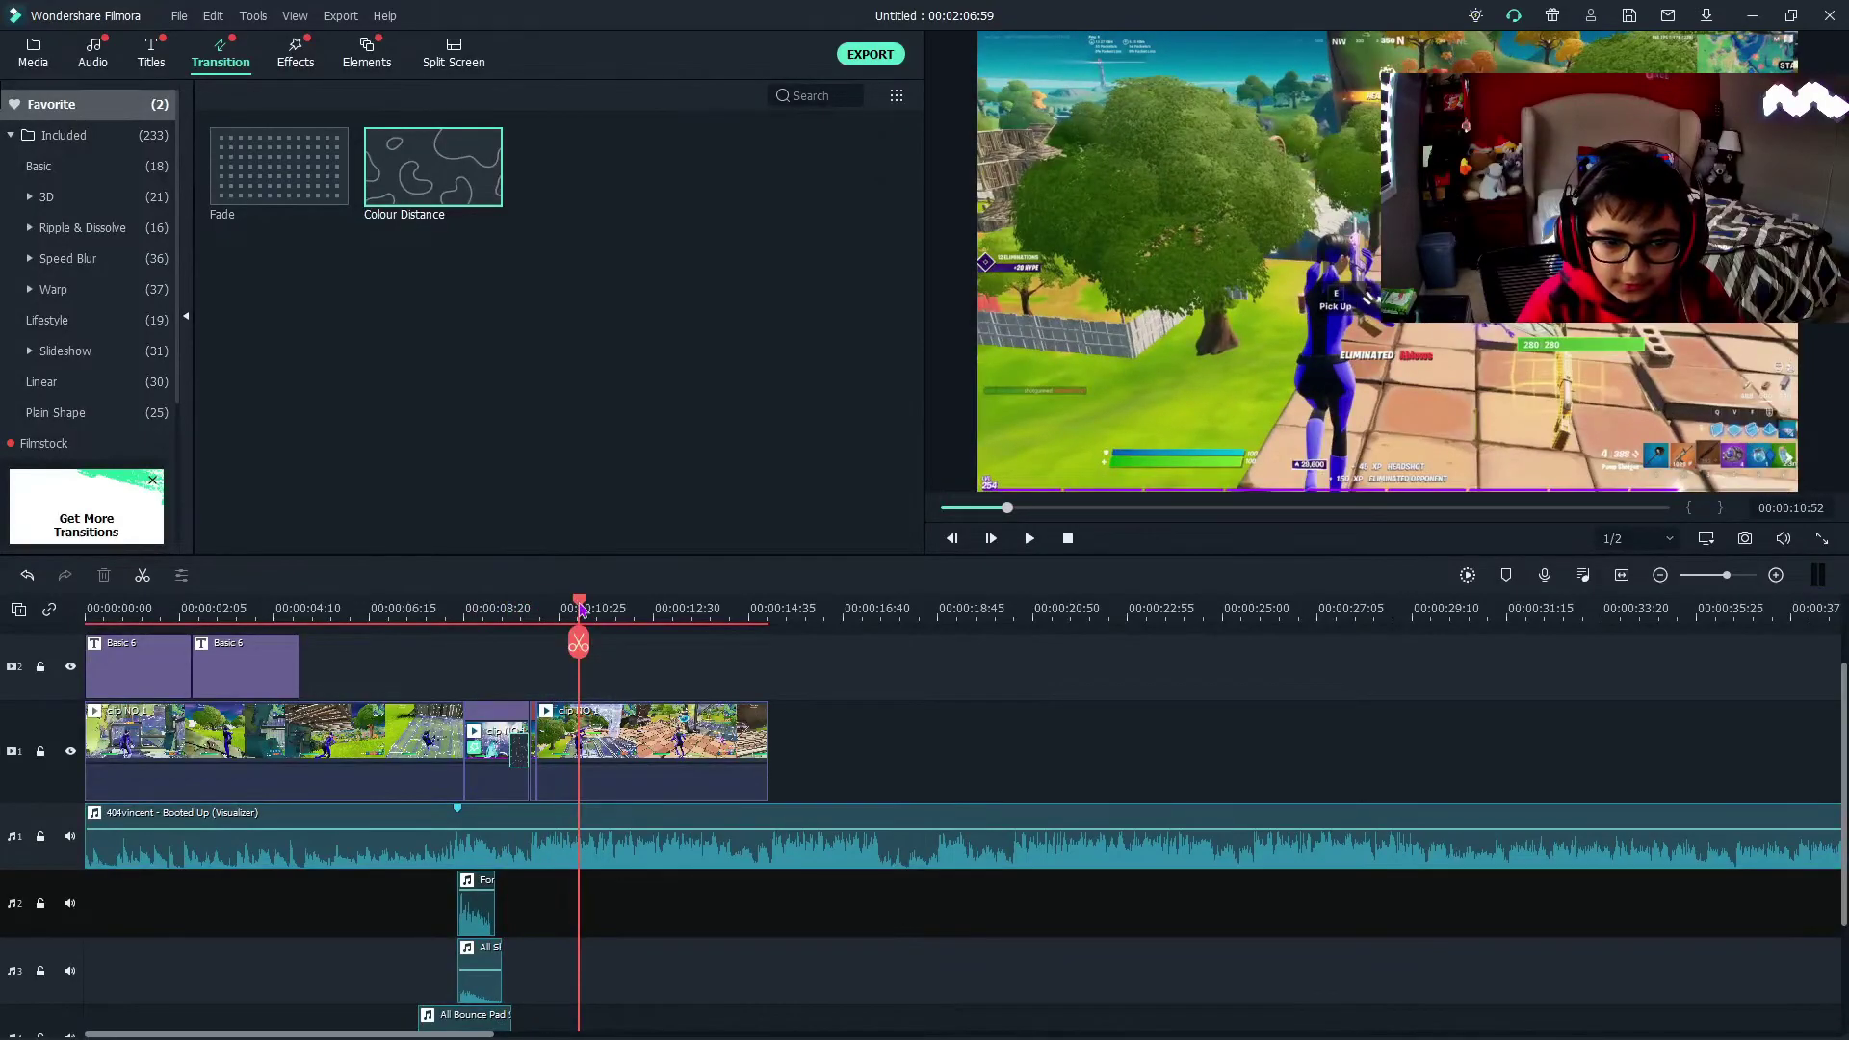